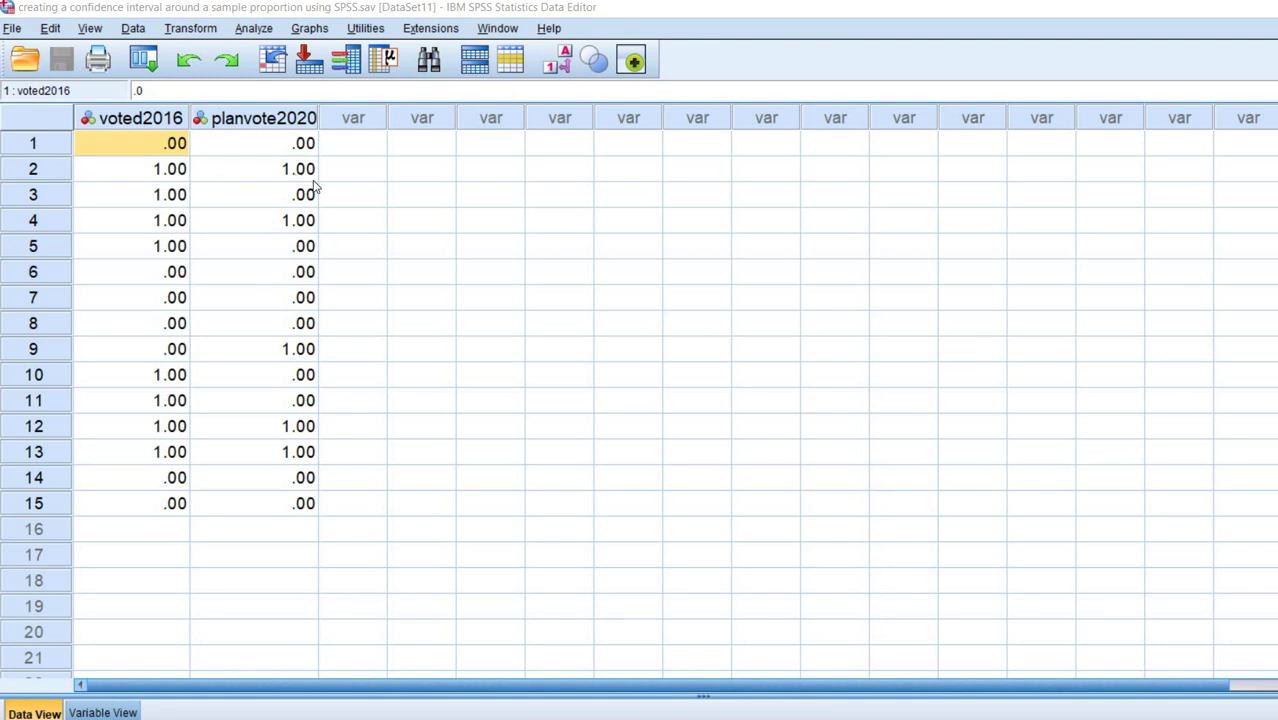
- Examine the 0 and 1 codes in the first two cases of the voted2016 and planvote2020 variables
key(ctrl+space)
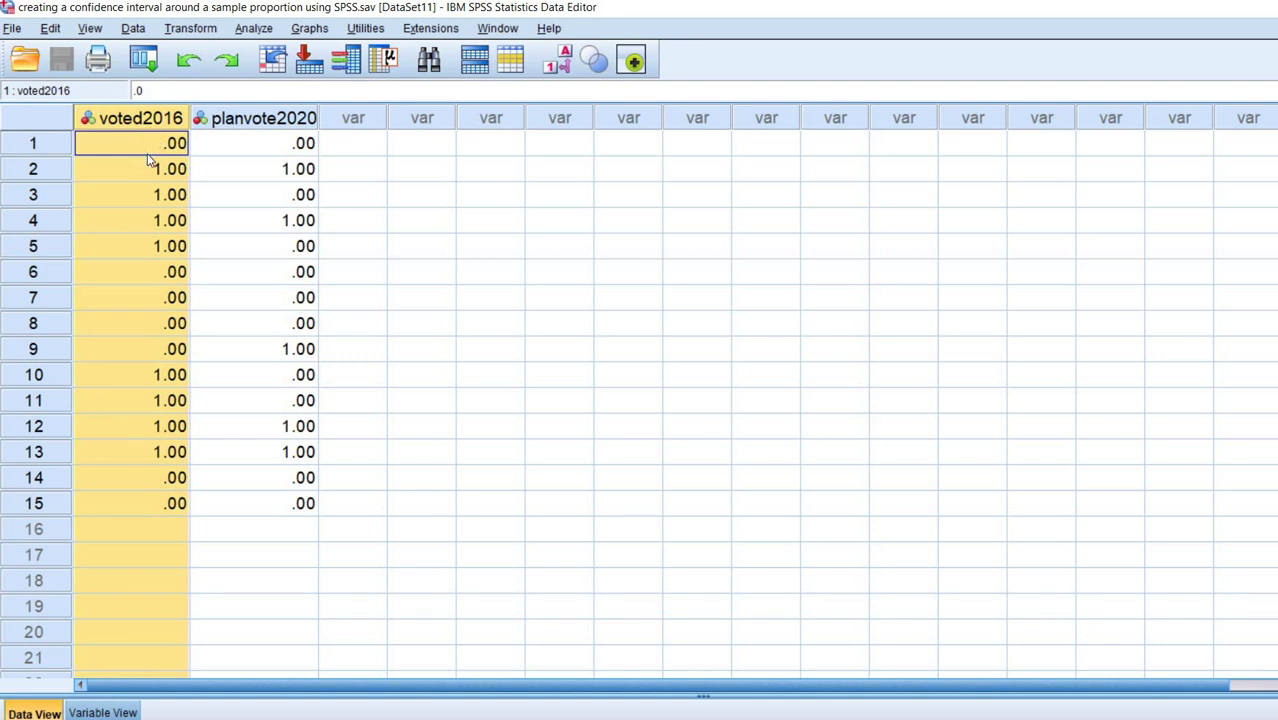
click(147, 154)
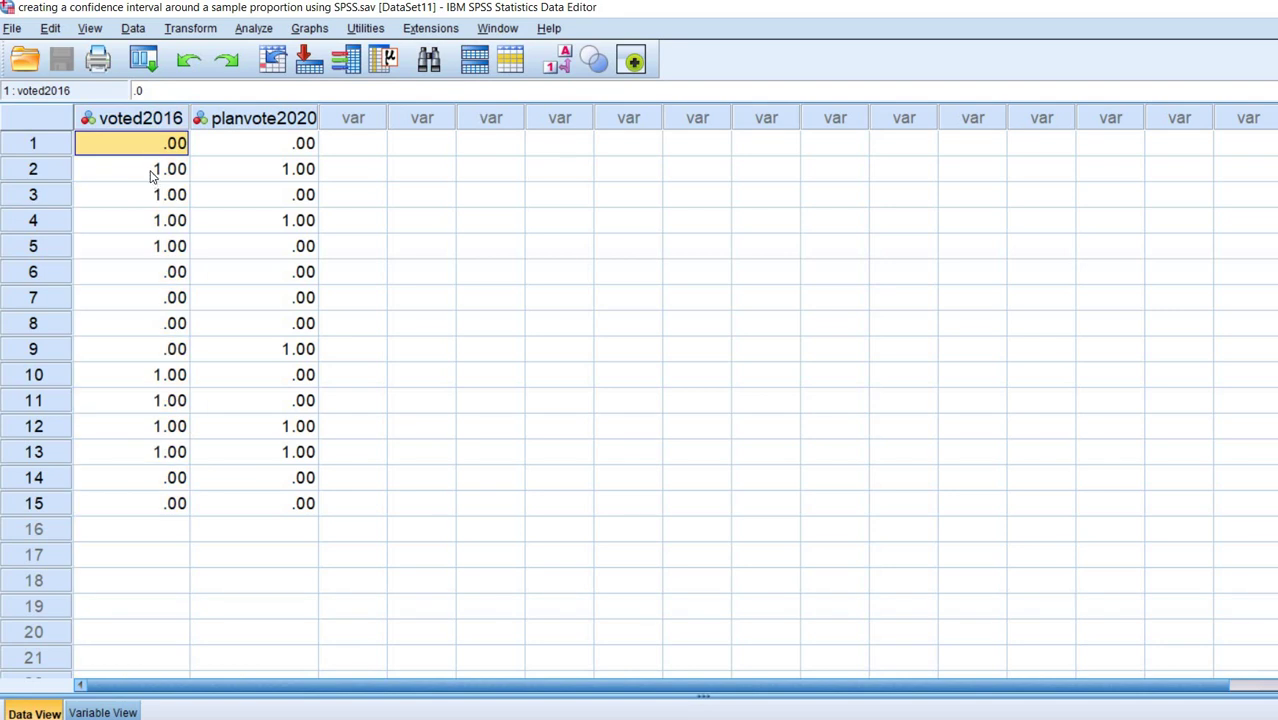
click(152, 177)
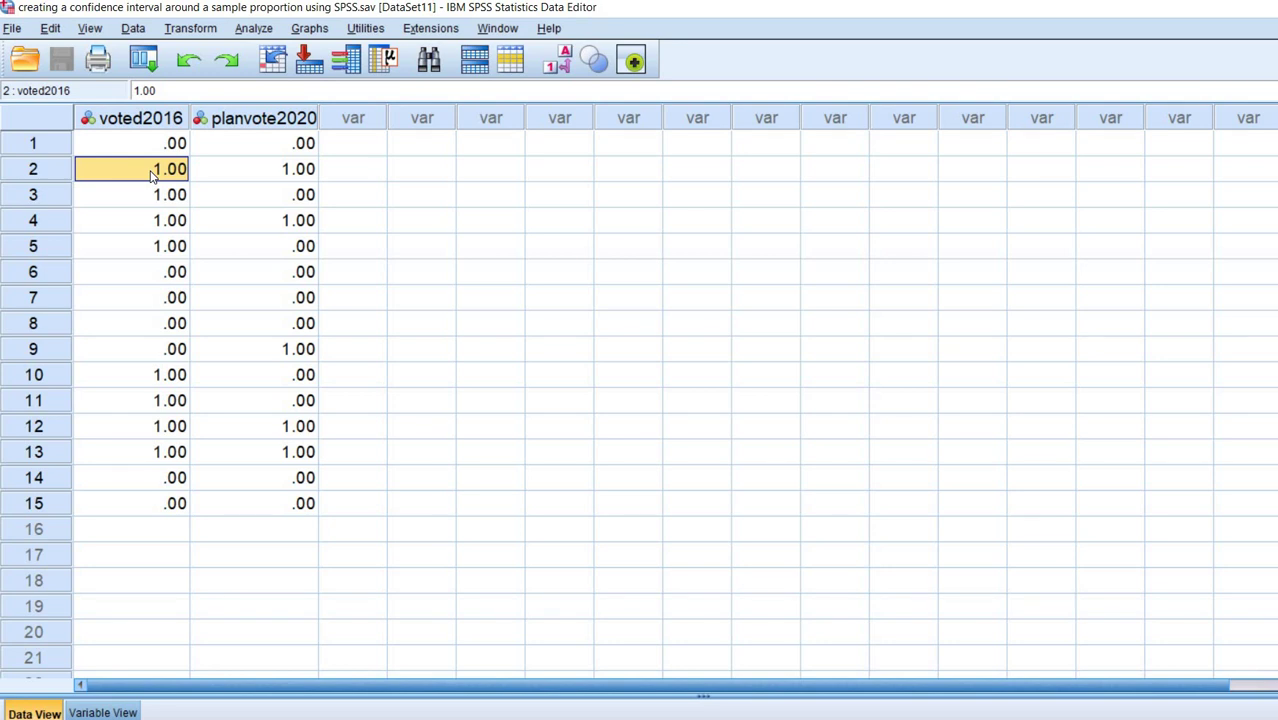
click(241, 120)
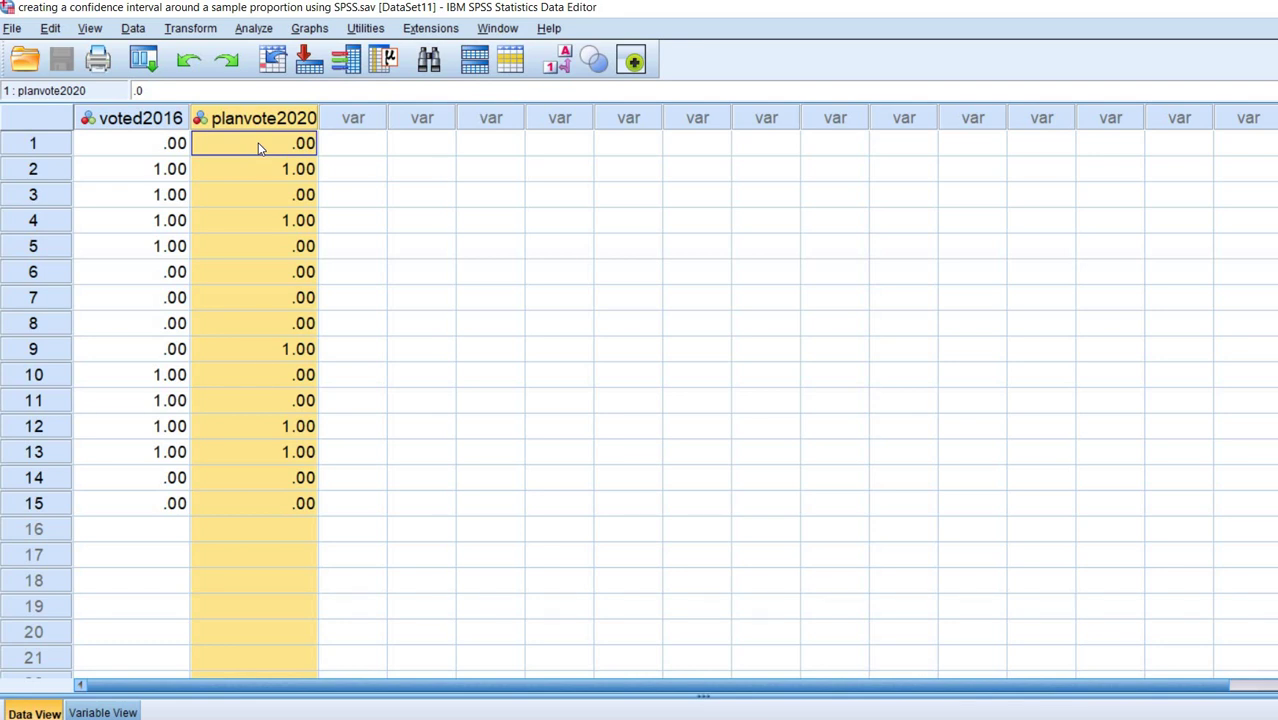
click(258, 148)
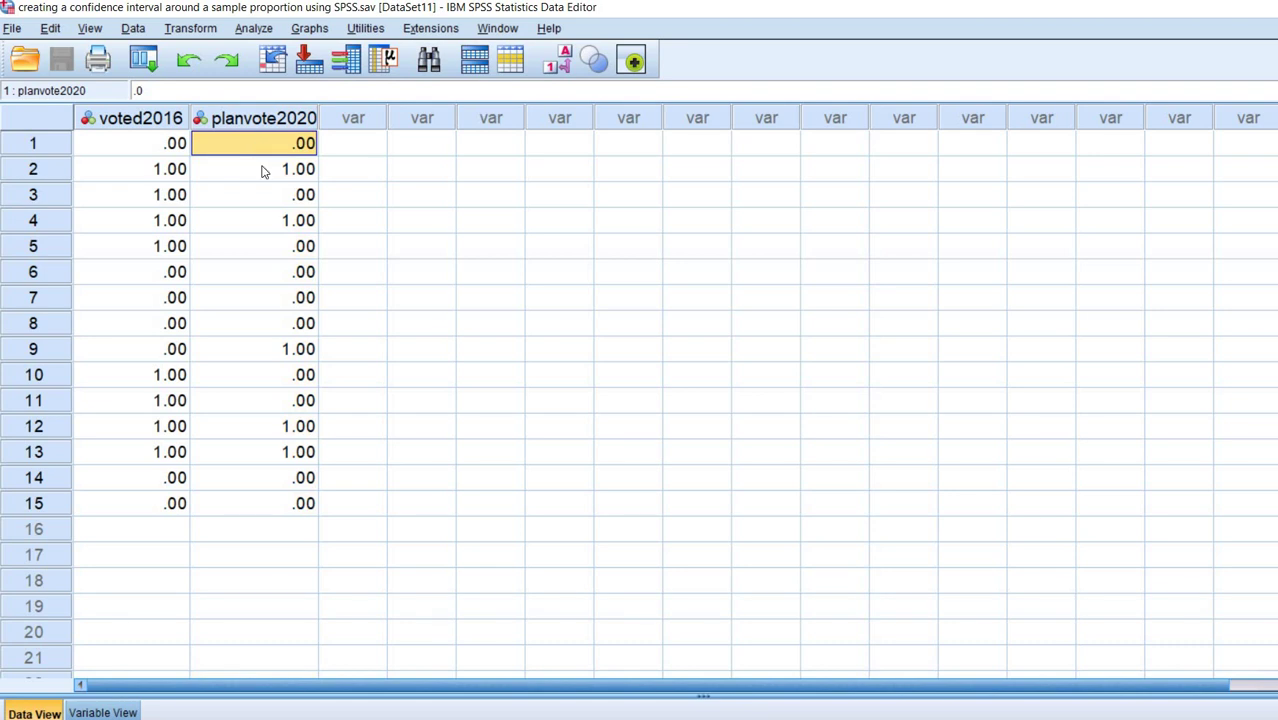
click(262, 172)
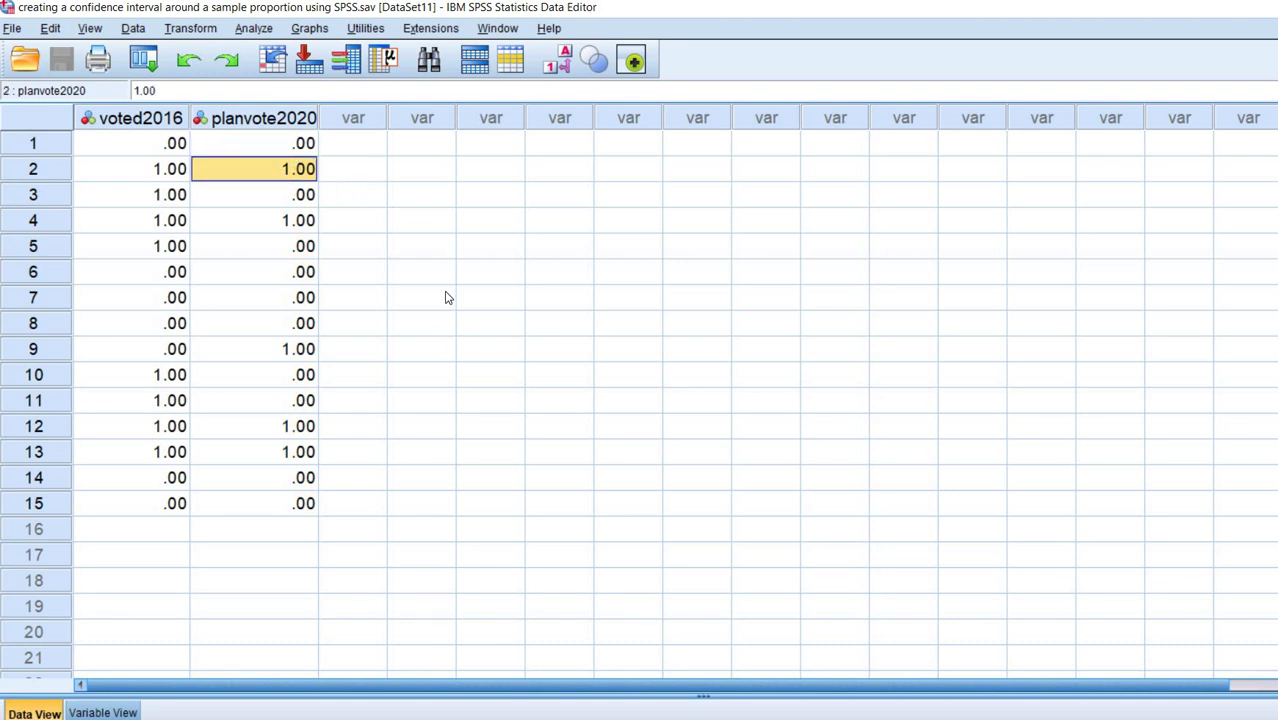
click(449, 324)
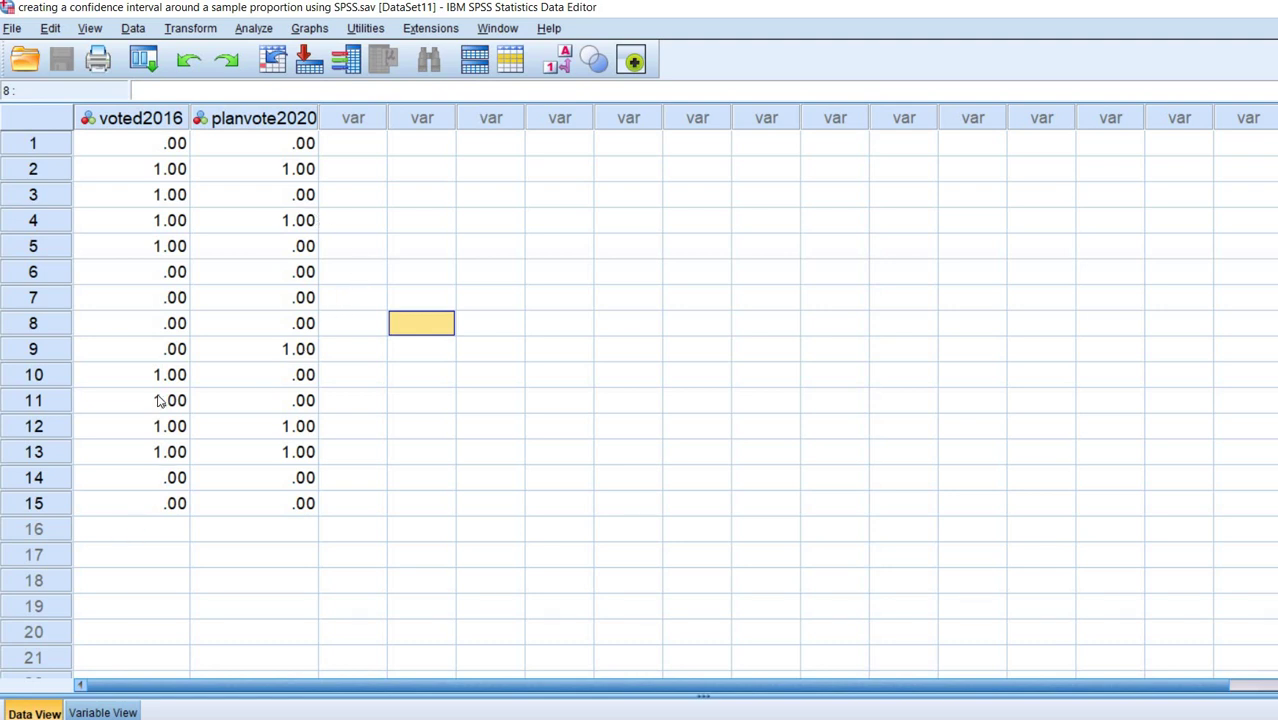
- Review the voted2016 values across all 15 cases, starting with how the first two are coded
click(163, 122)
click(167, 148)
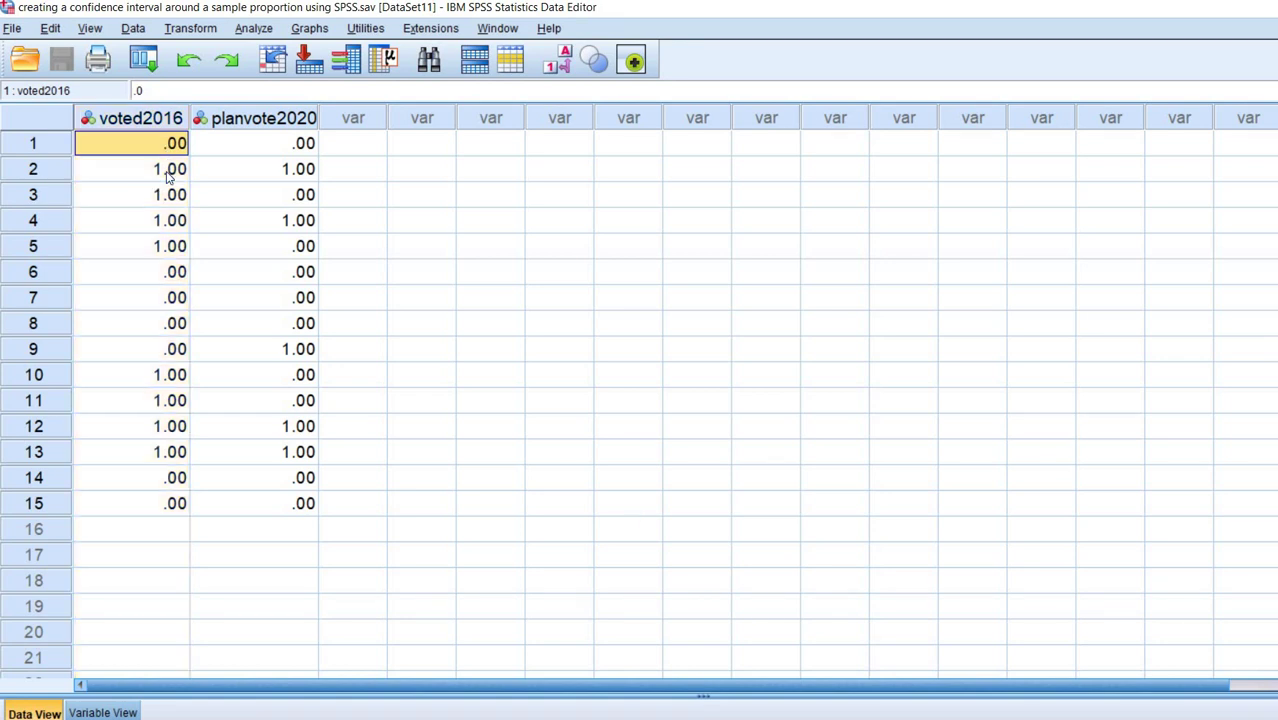
key(Down)
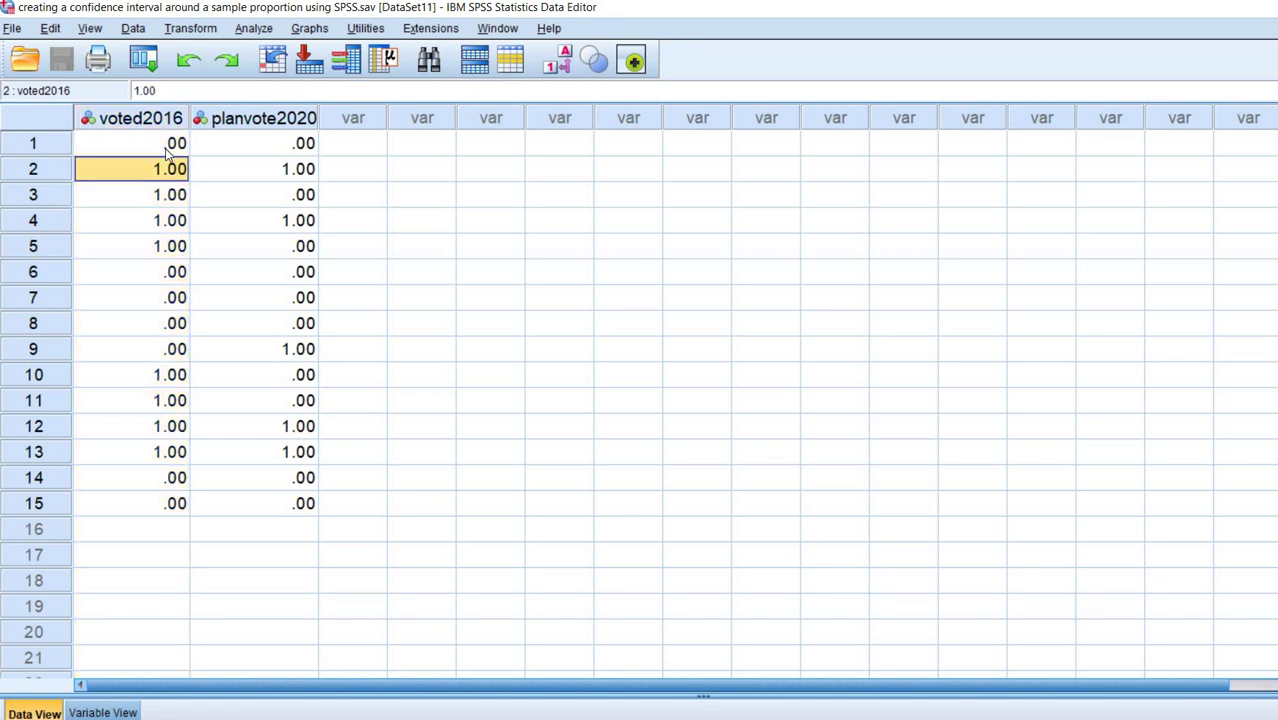
click(167, 148)
key(Down)
drag(170, 146, 200, 480)
drag(170, 520, 170, 505)
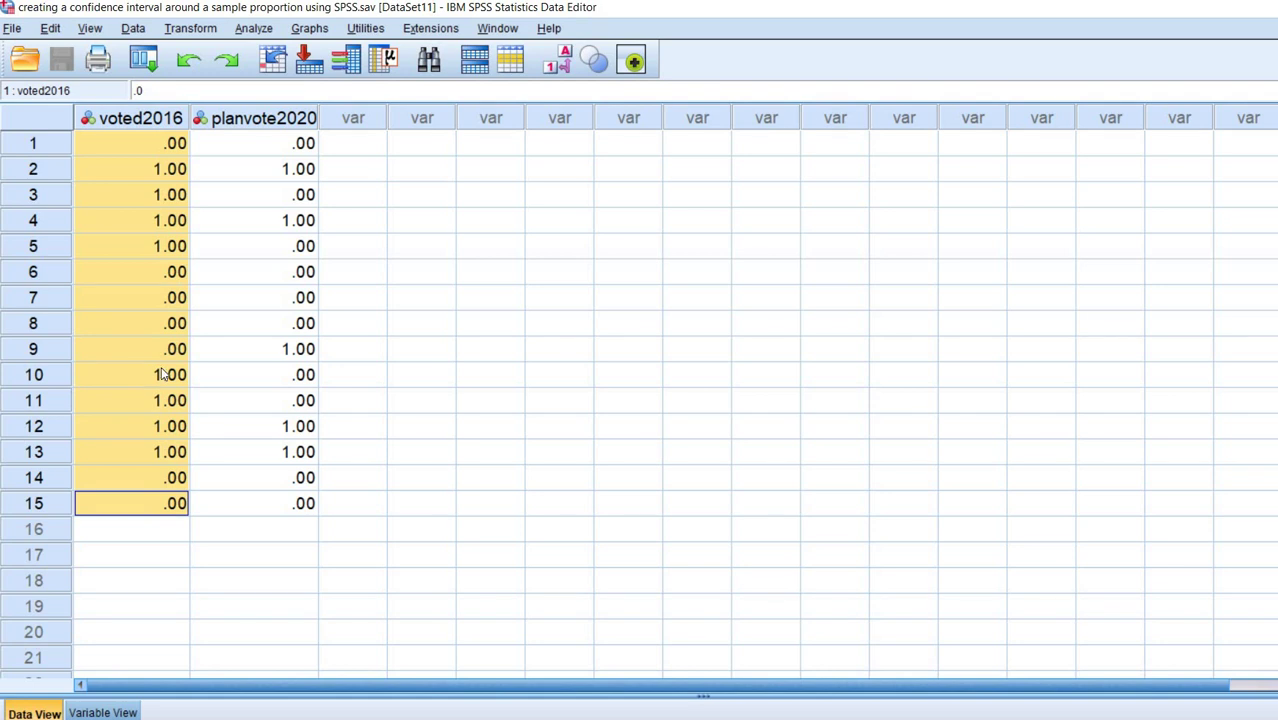
- Review the planvote2020 values across all 15 cases
click(279, 140)
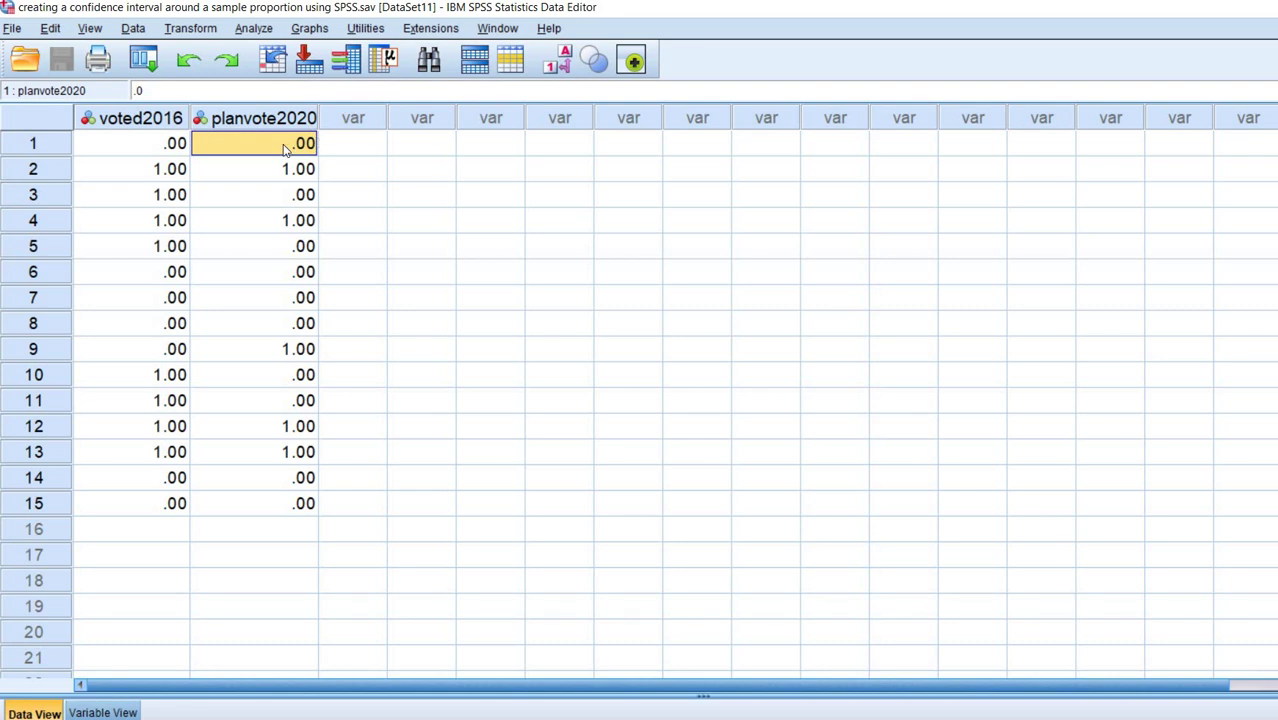
click(288, 177)
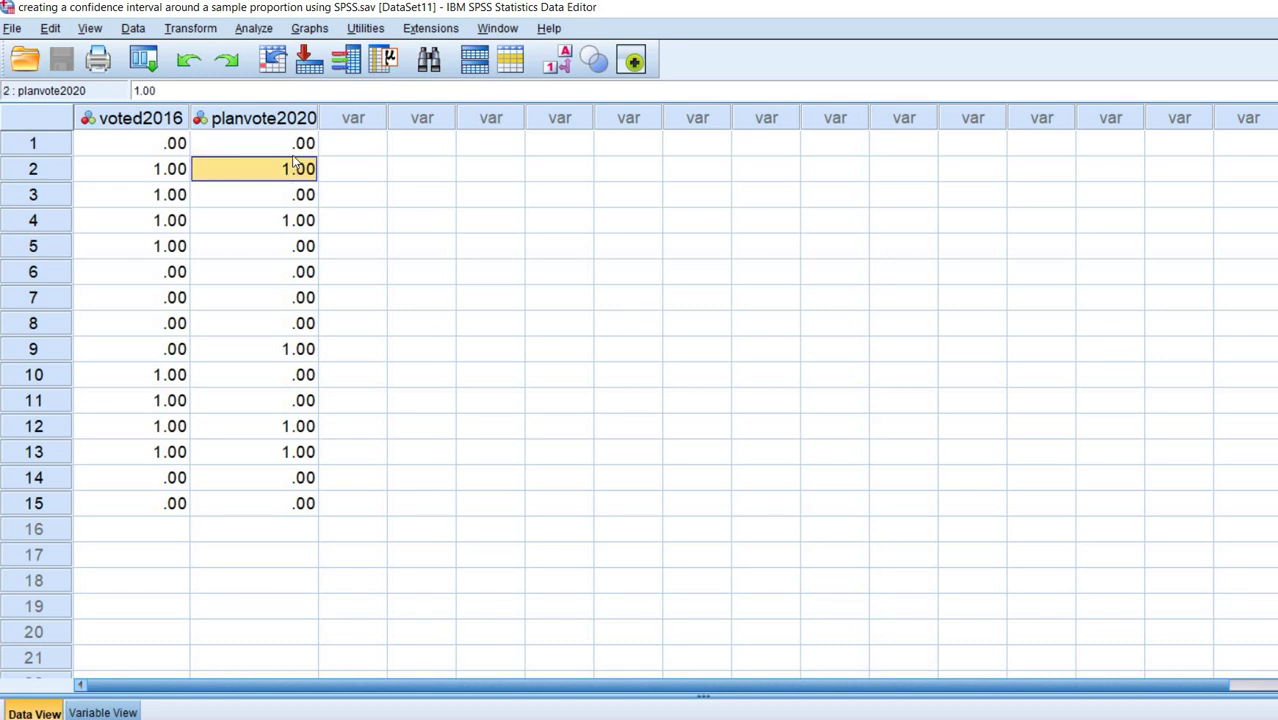
drag(291, 145, 275, 230)
drag(240, 487, 241, 511)
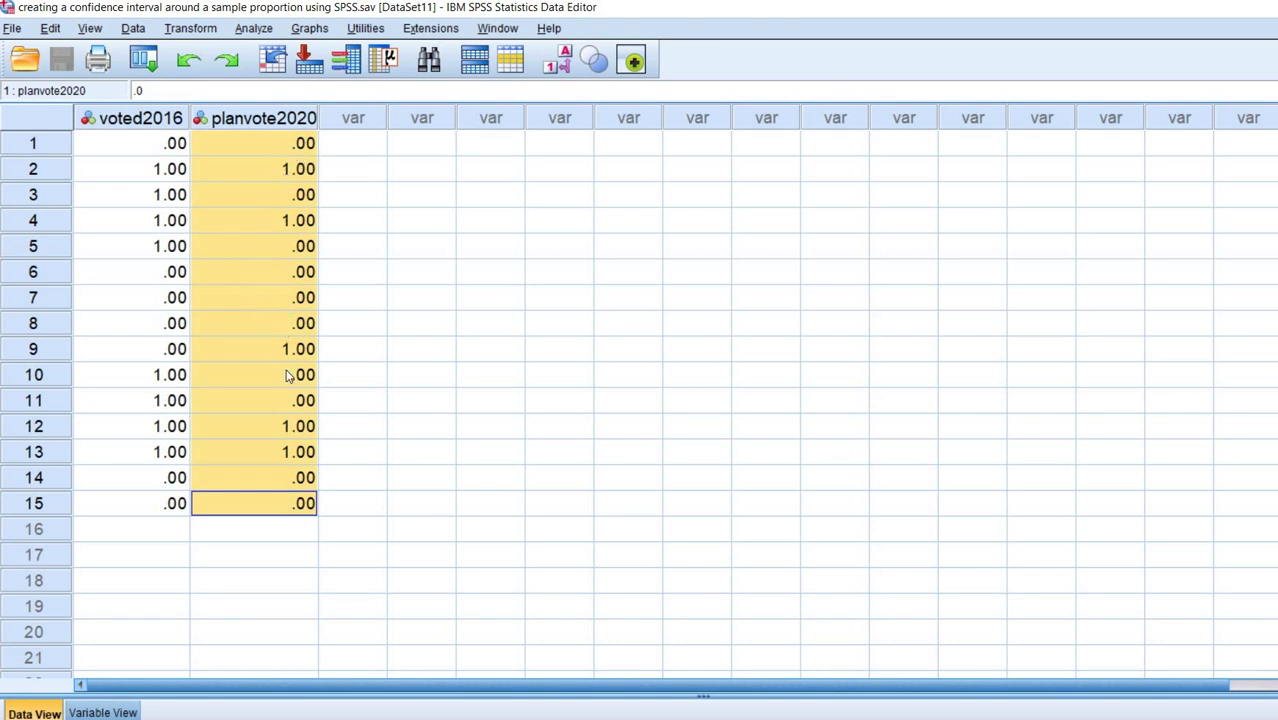
click(412, 428)
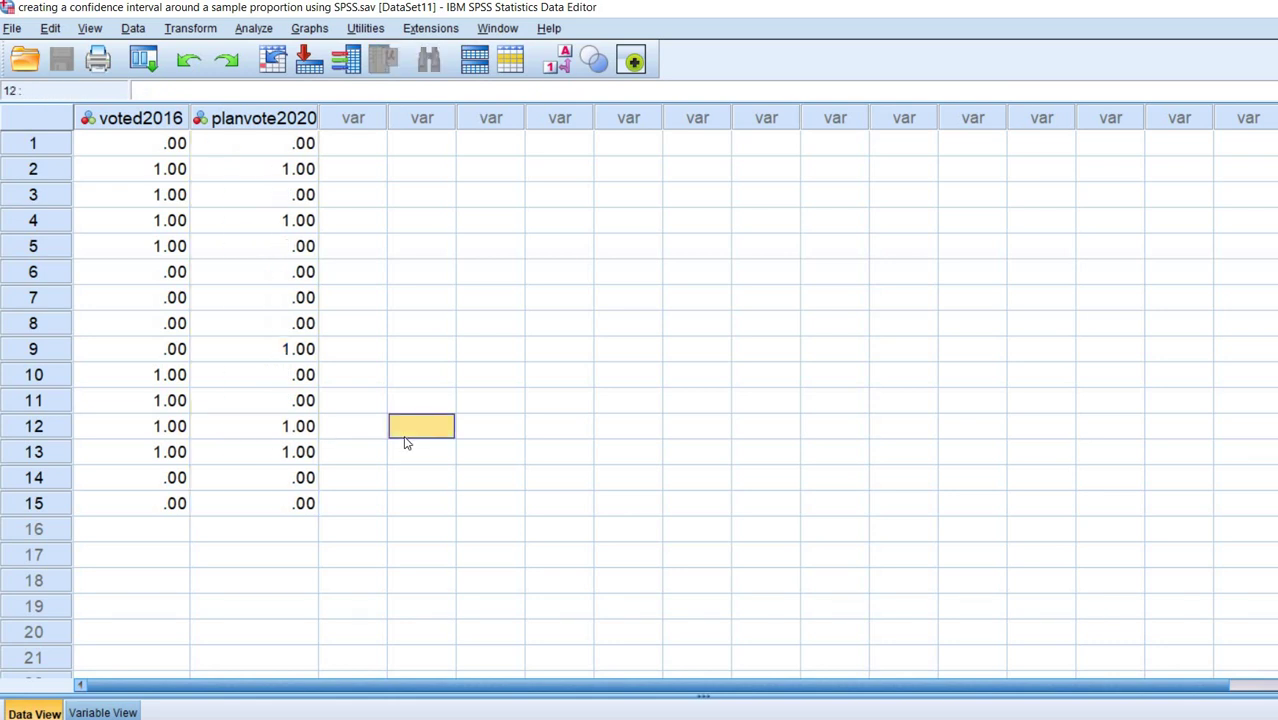
- Verify Pivot tables and charts as the output display method in the program's output options and accept the settings
click(48, 33)
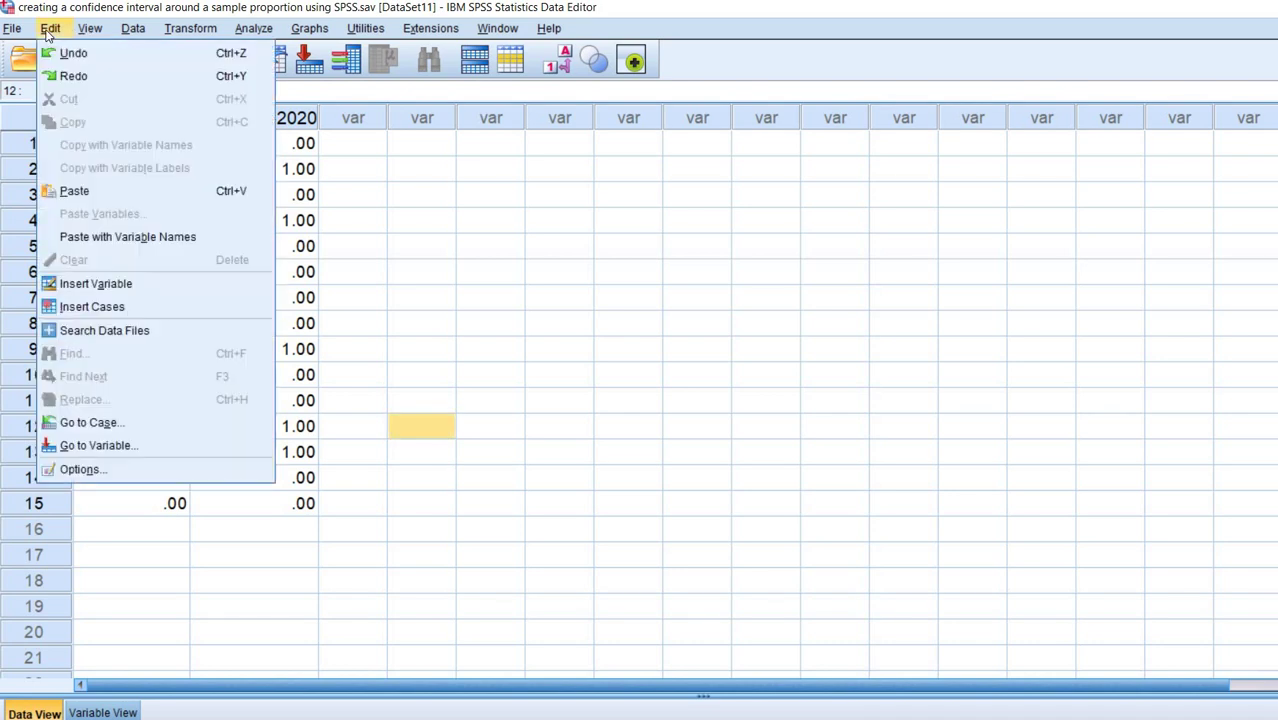
click(94, 468)
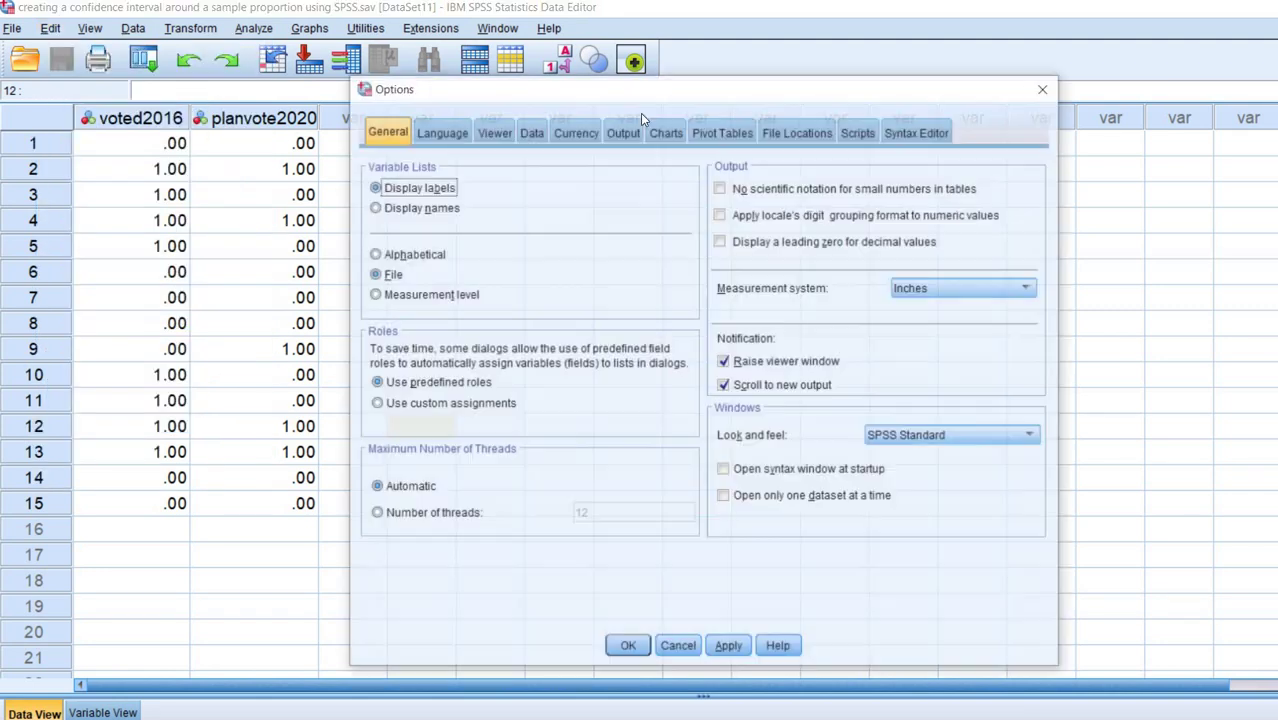
click(616, 132)
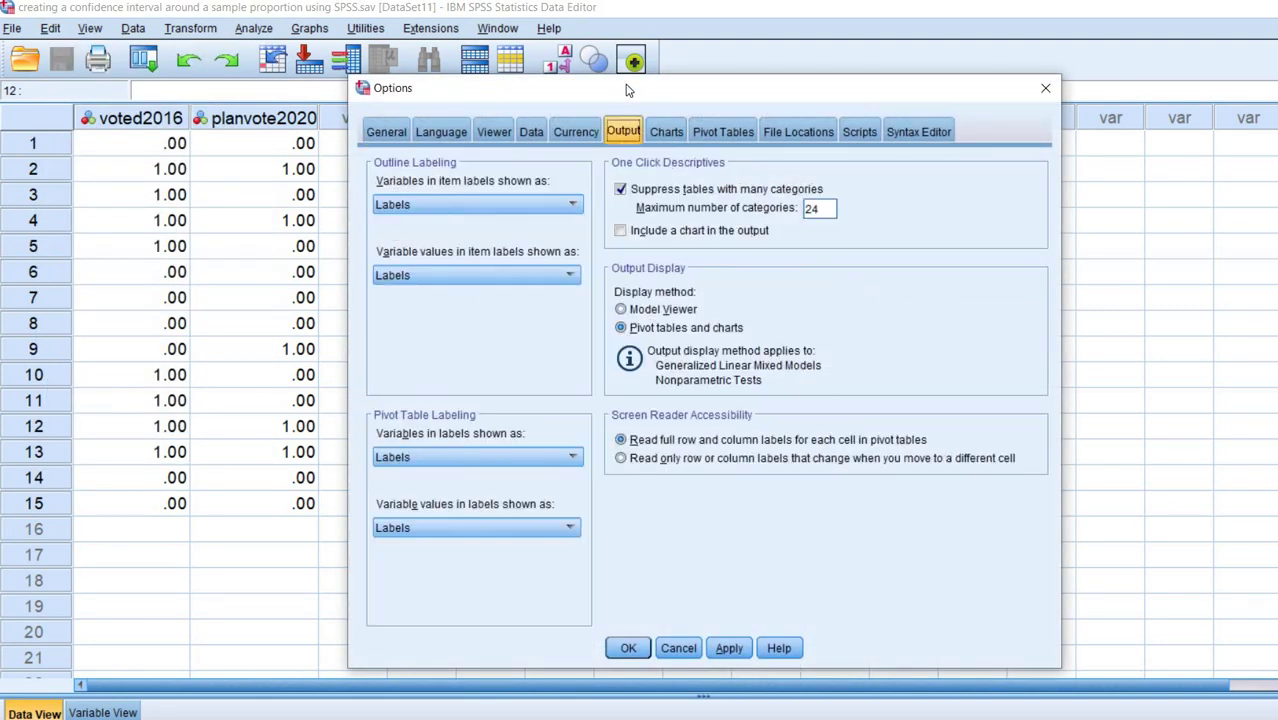
drag(450, 88, 392, 11)
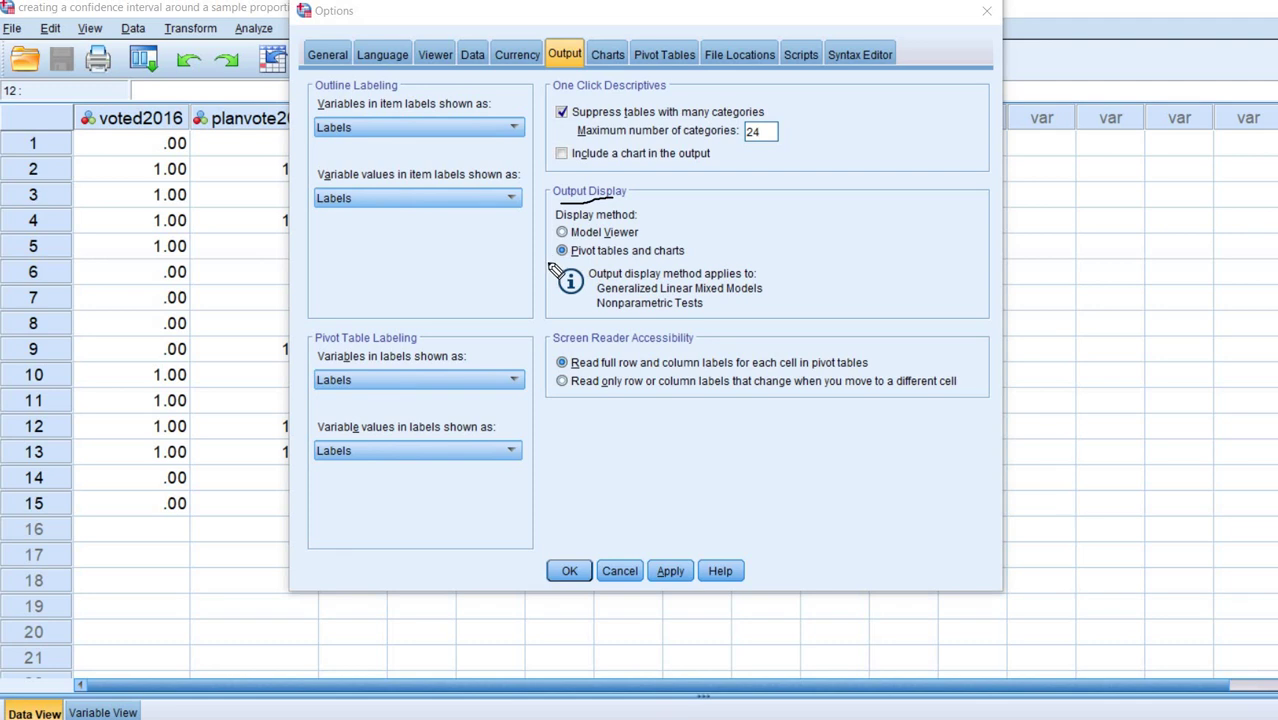
drag(557, 264, 588, 262)
mouse_move(652, 238)
mouse_down()
mouse_move(674, 231)
mouse_move(654, 245)
mouse_up()
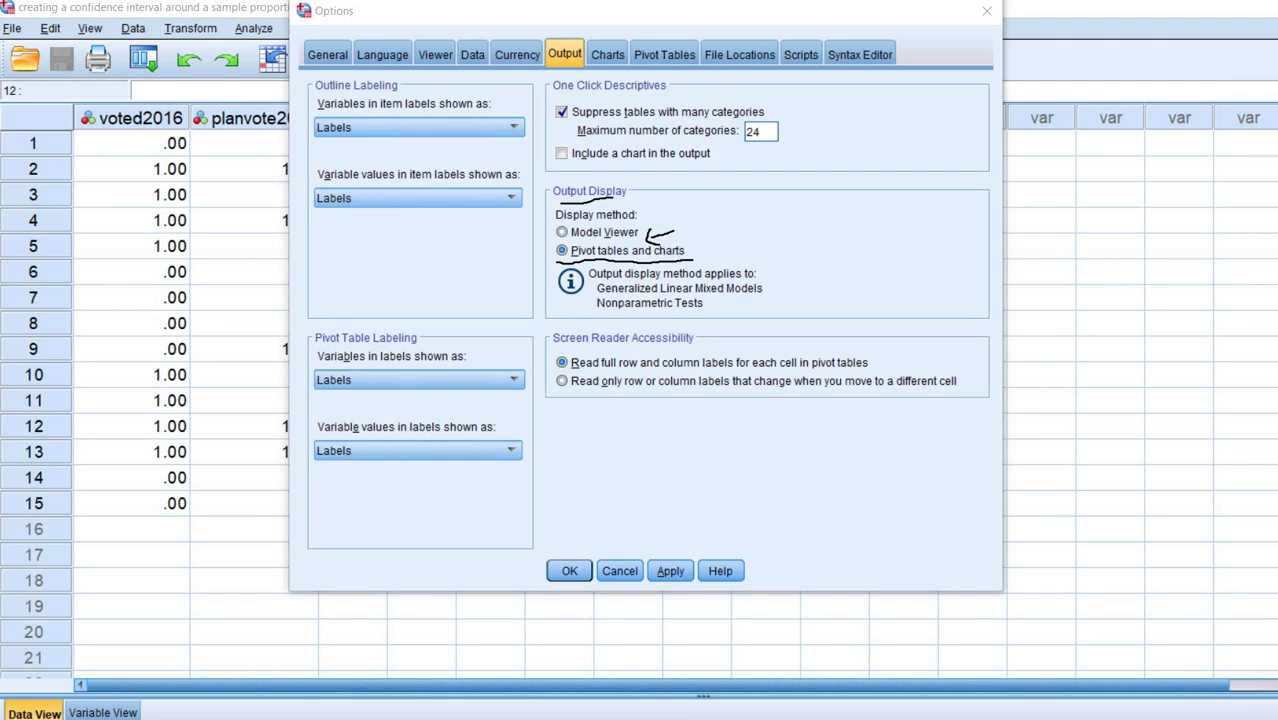
key(Escape)
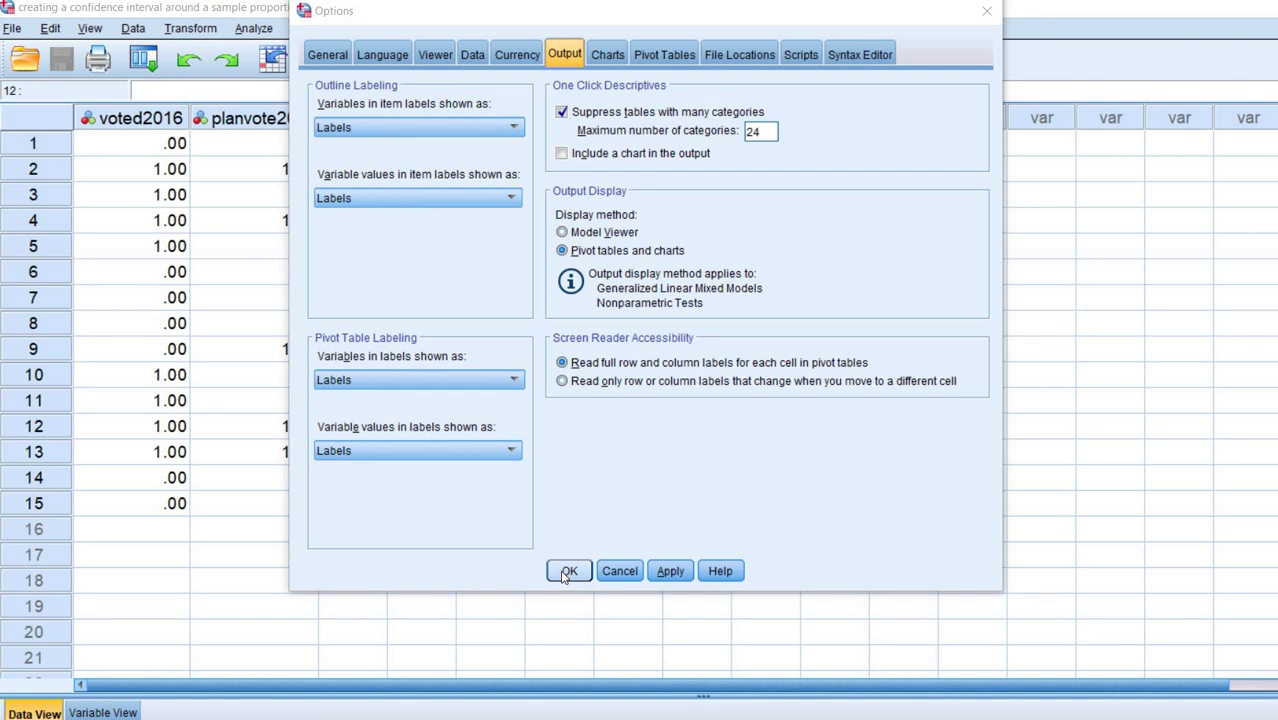
click(567, 572)
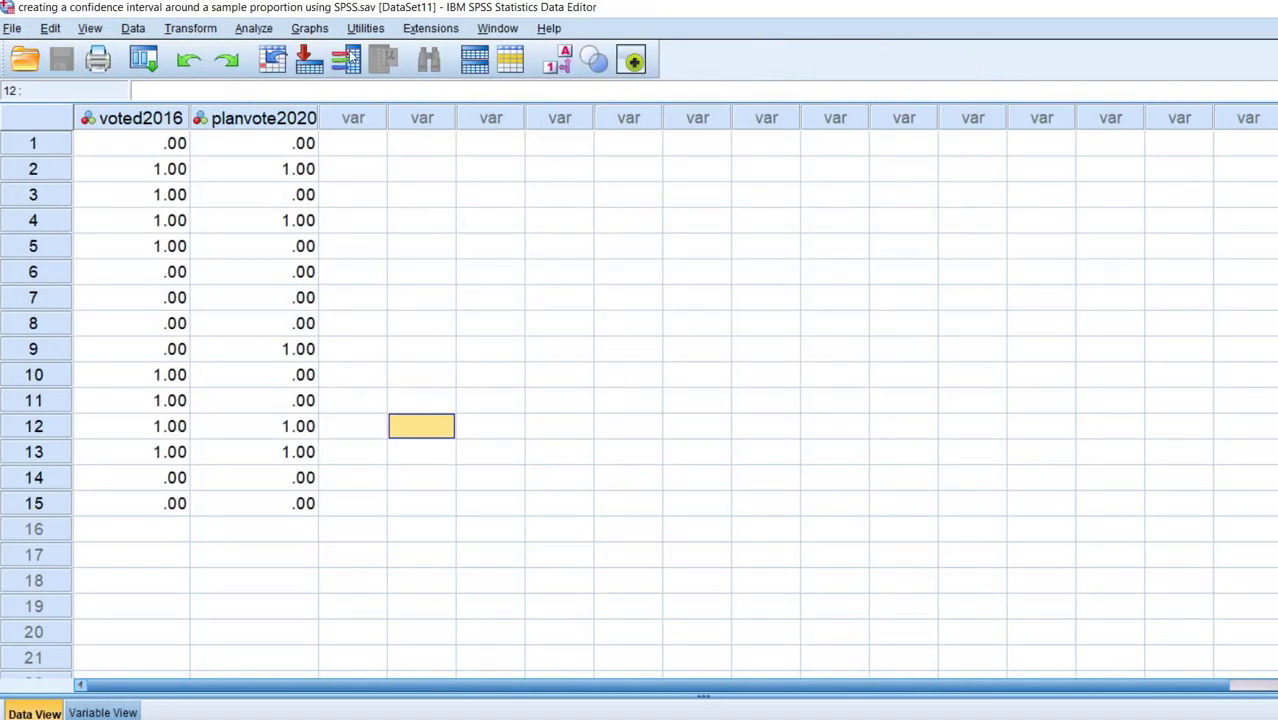
- Start a one-sample nonparametric test, reset its settings to the defaults and set the objective to Customize analysis
click(256, 28)
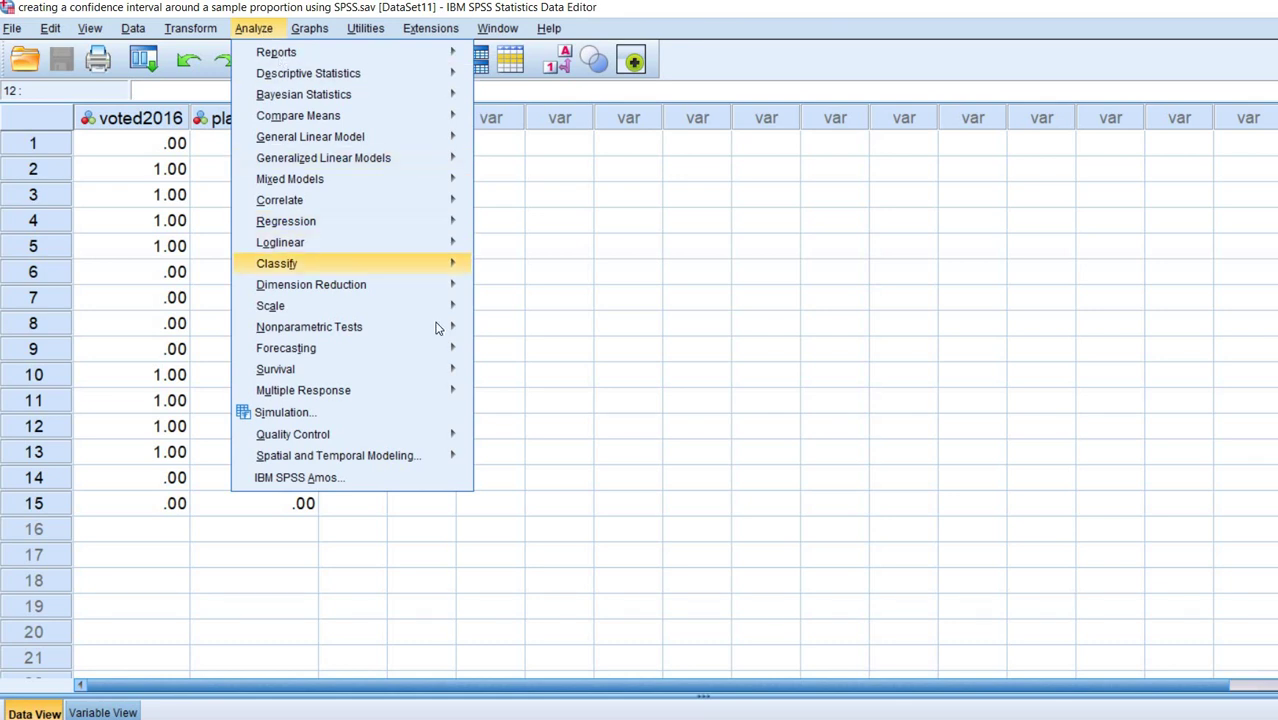
mouse_move(437, 328)
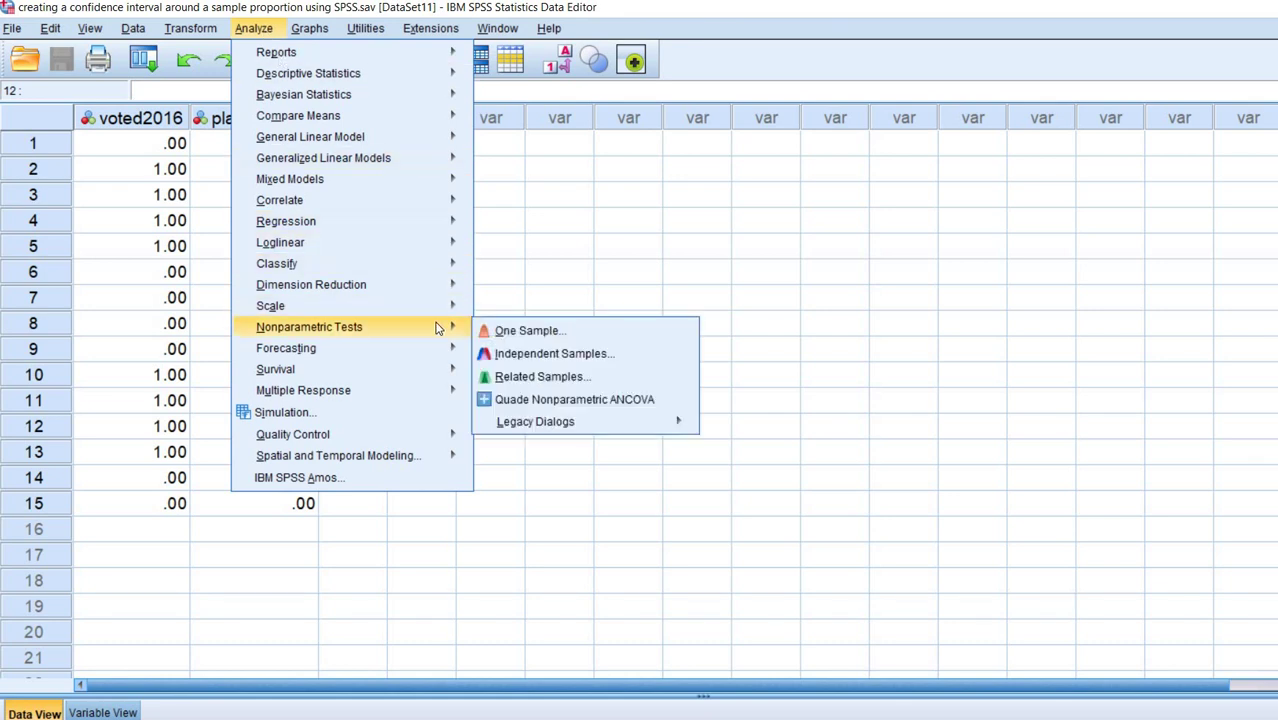
click(517, 331)
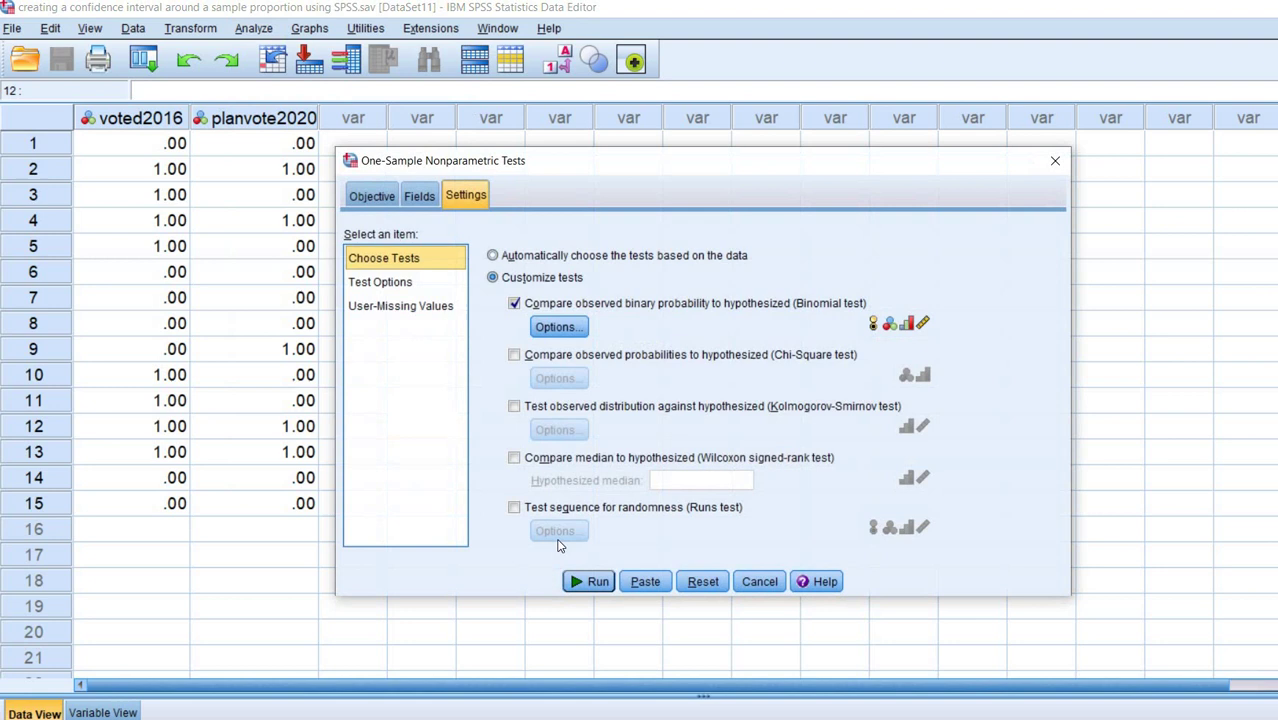
click(703, 582)
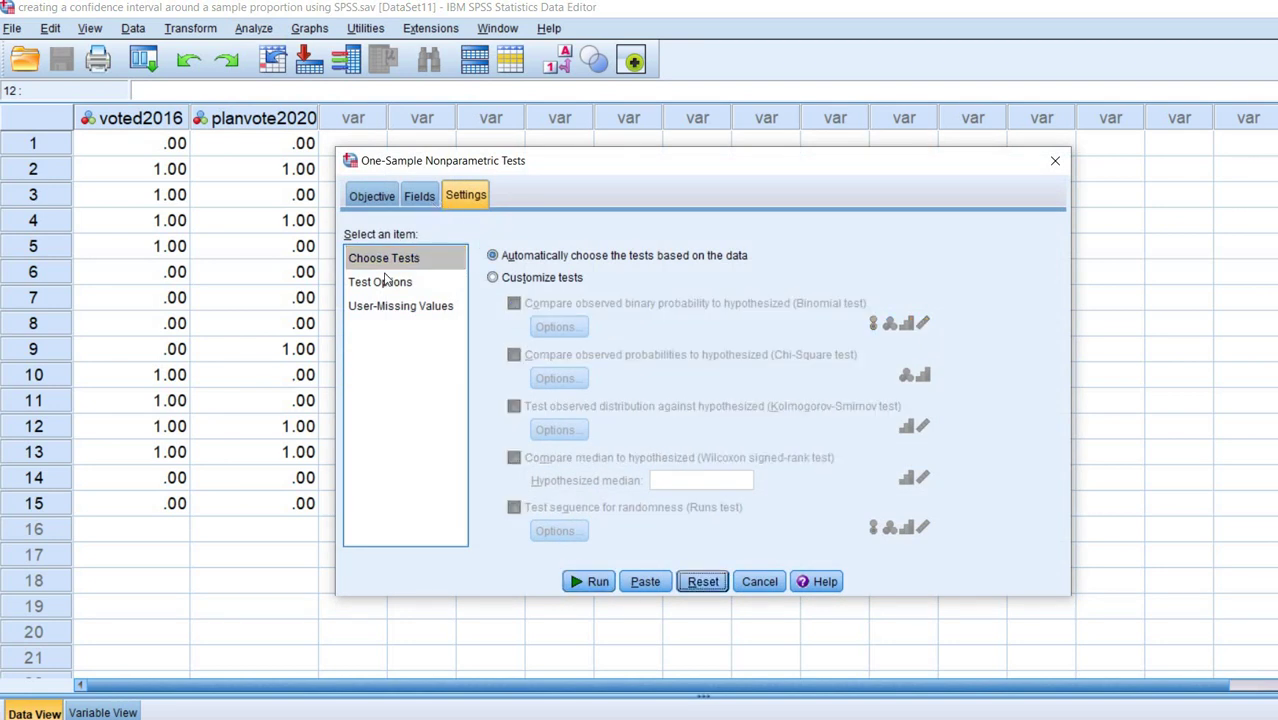
click(370, 197)
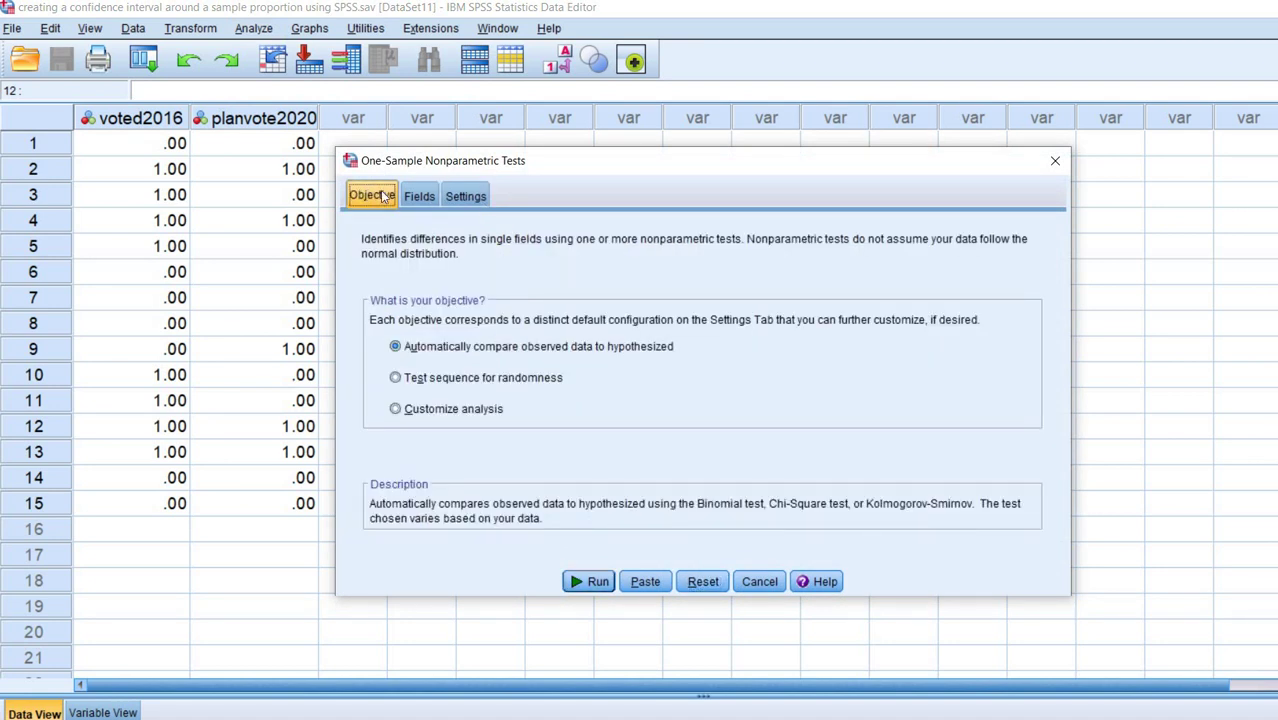
click(410, 410)
- Use custom field assignments and make voted2016 the only test field
click(420, 197)
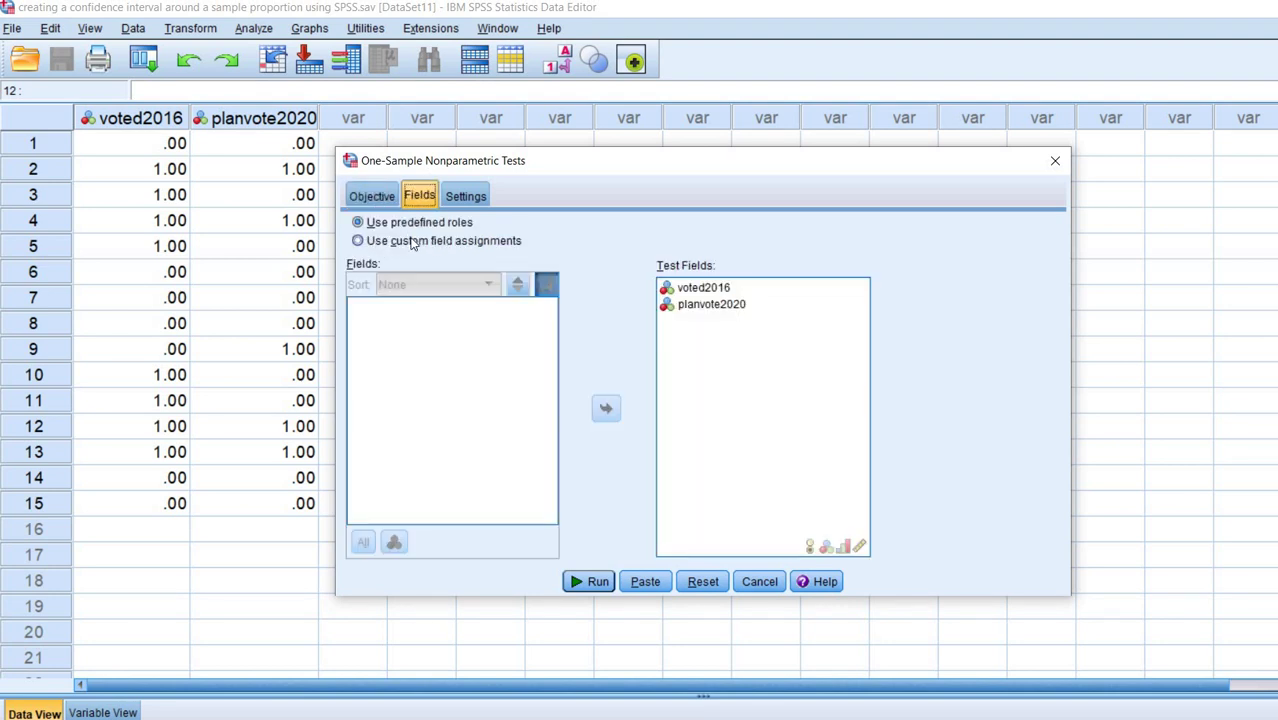
click(379, 250)
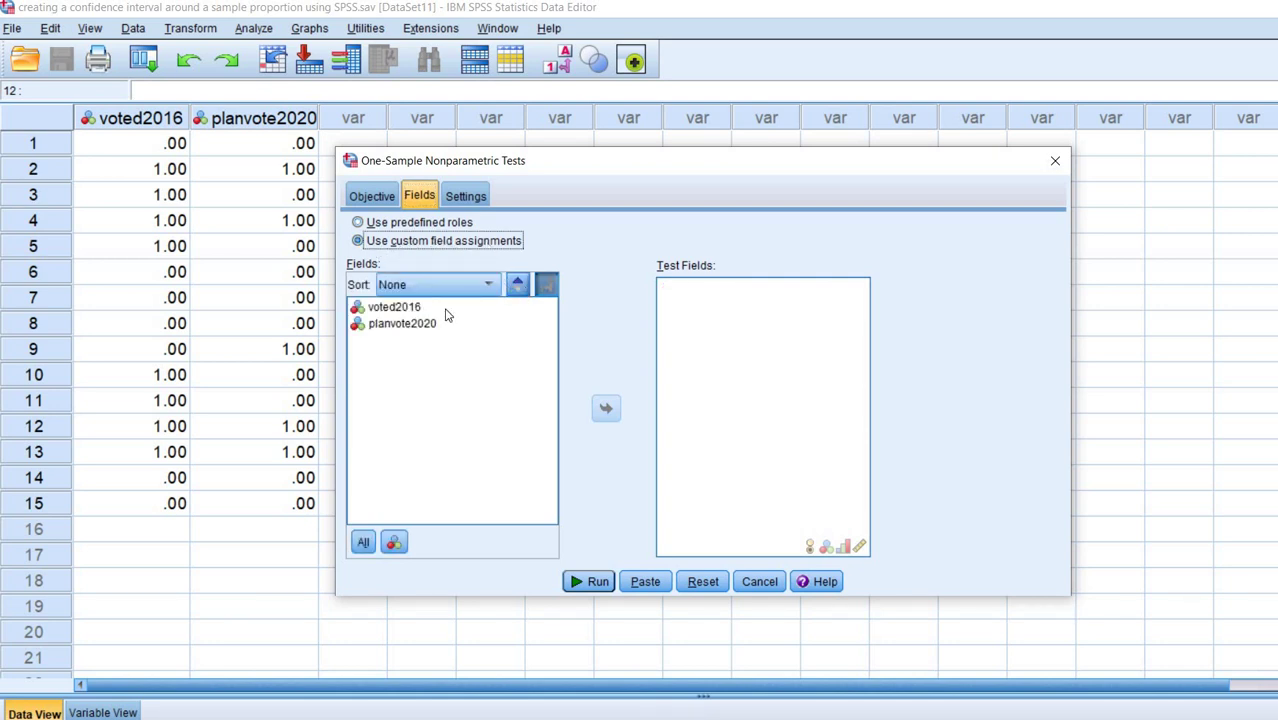
click(410, 308)
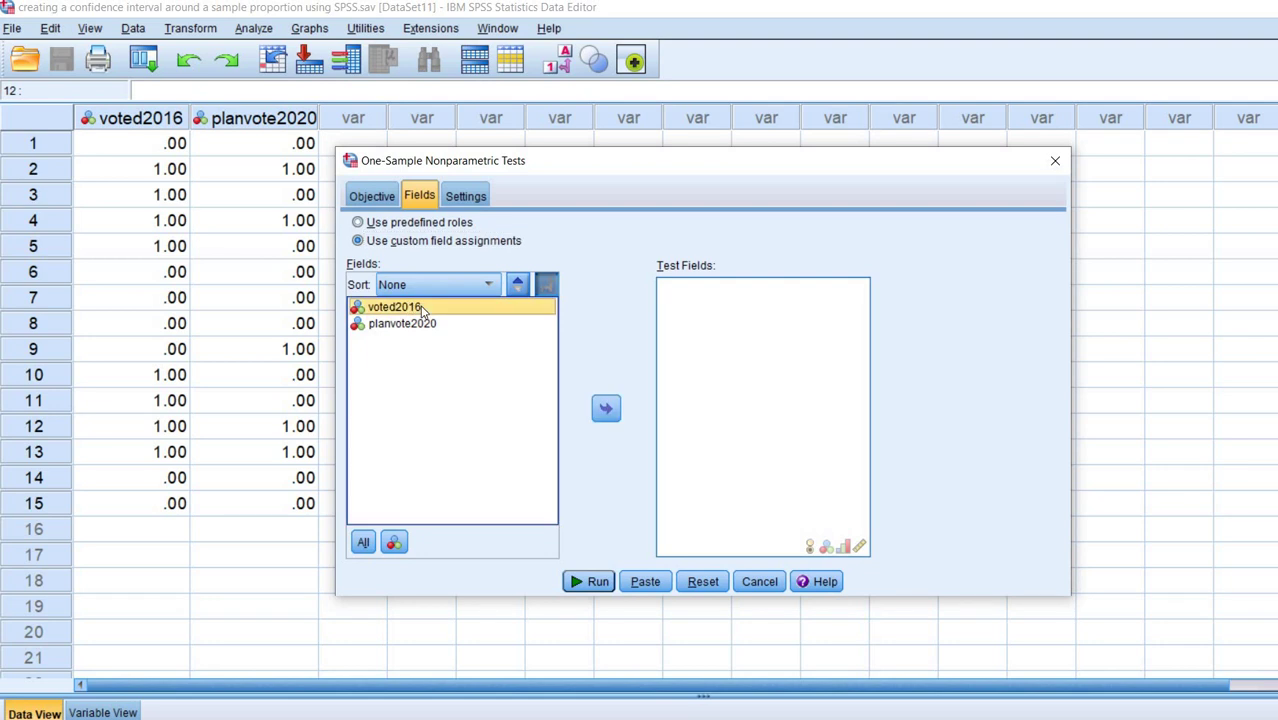
click(606, 408)
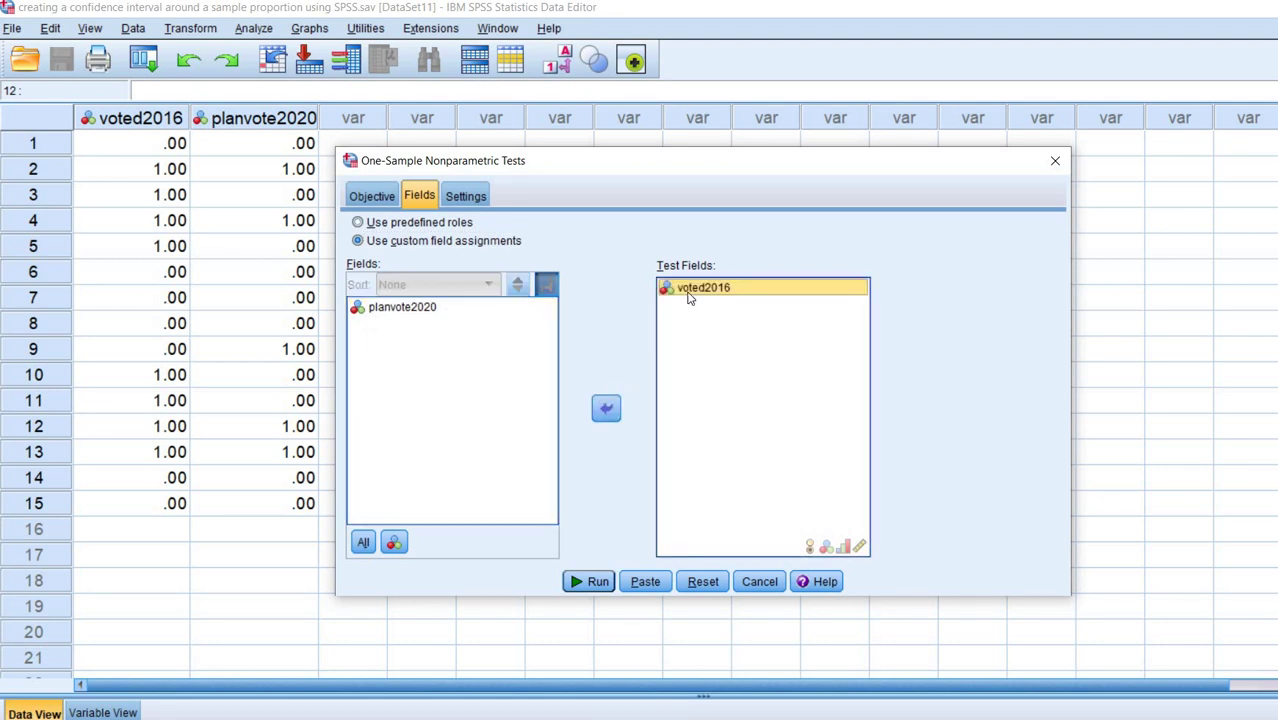
- Customize the tests and enable comparing the observed binary probability to the hypothesized one (Binomial test)
click(463, 197)
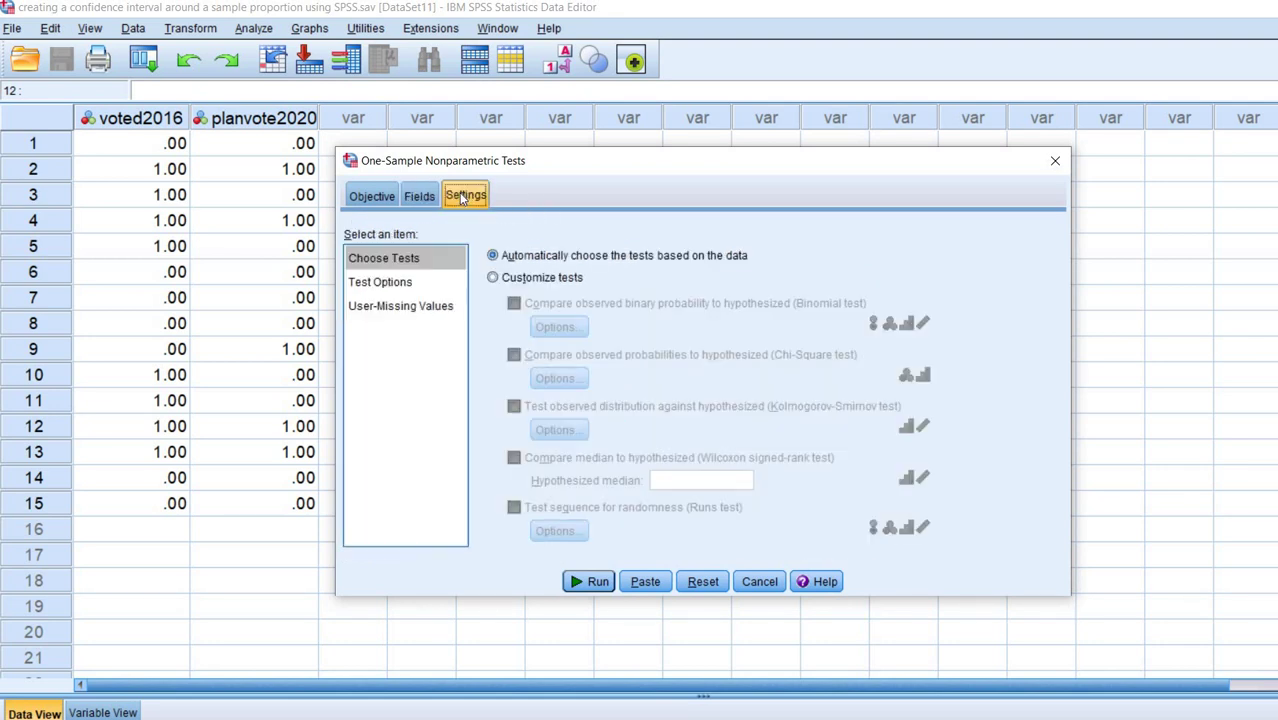
click(492, 279)
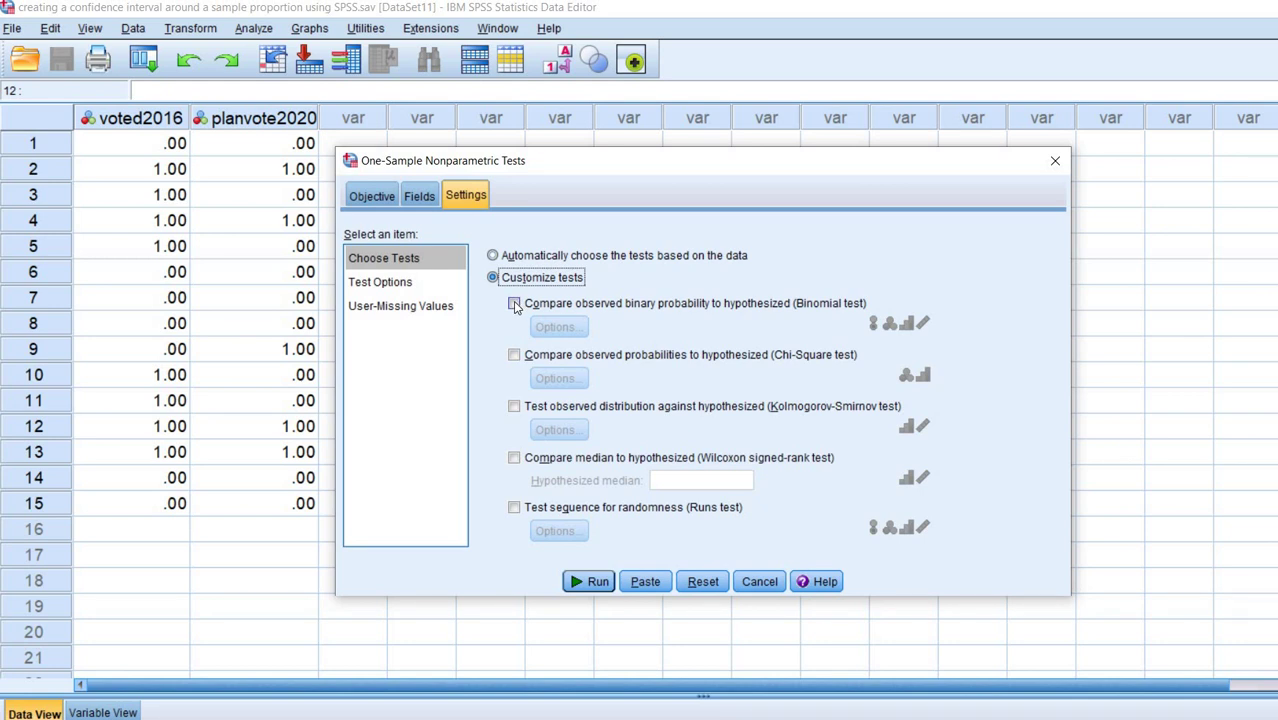
click(514, 304)
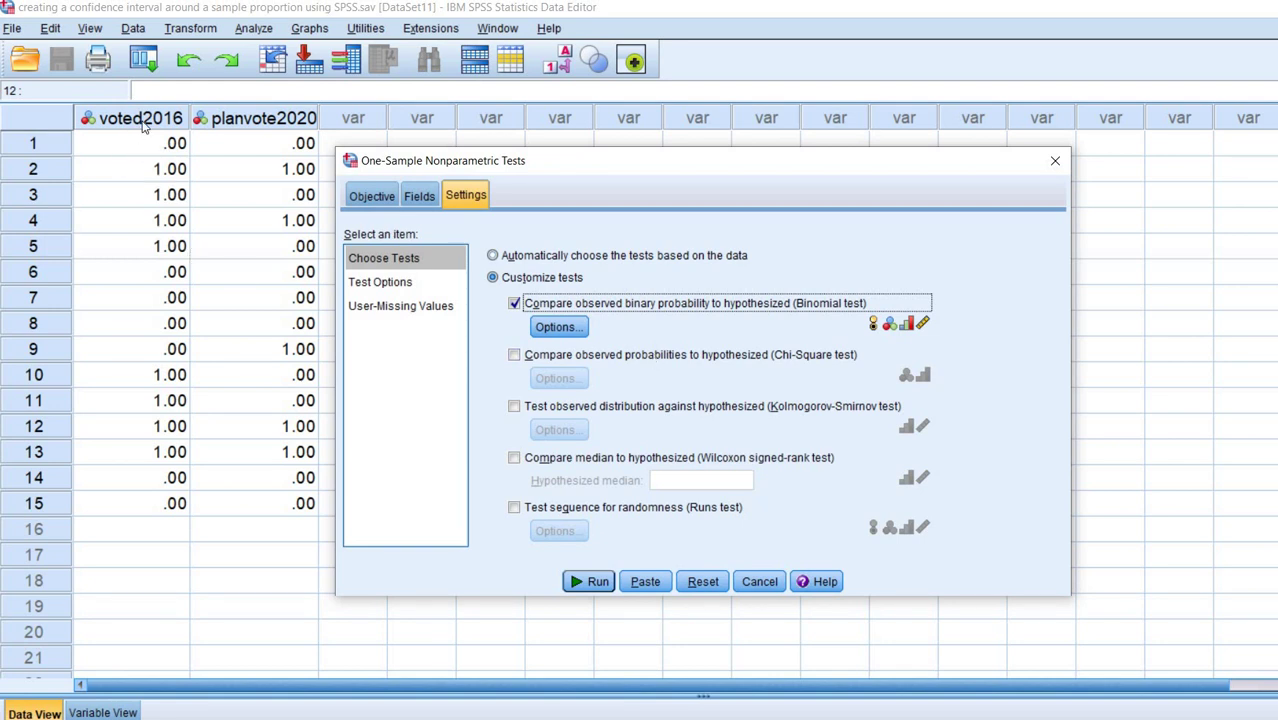
- In the binomial test options, request the Clopper-Pearson (exact) confidence interval, specify 0 as the success value and accept the options
click(579, 330)
click(579, 330)
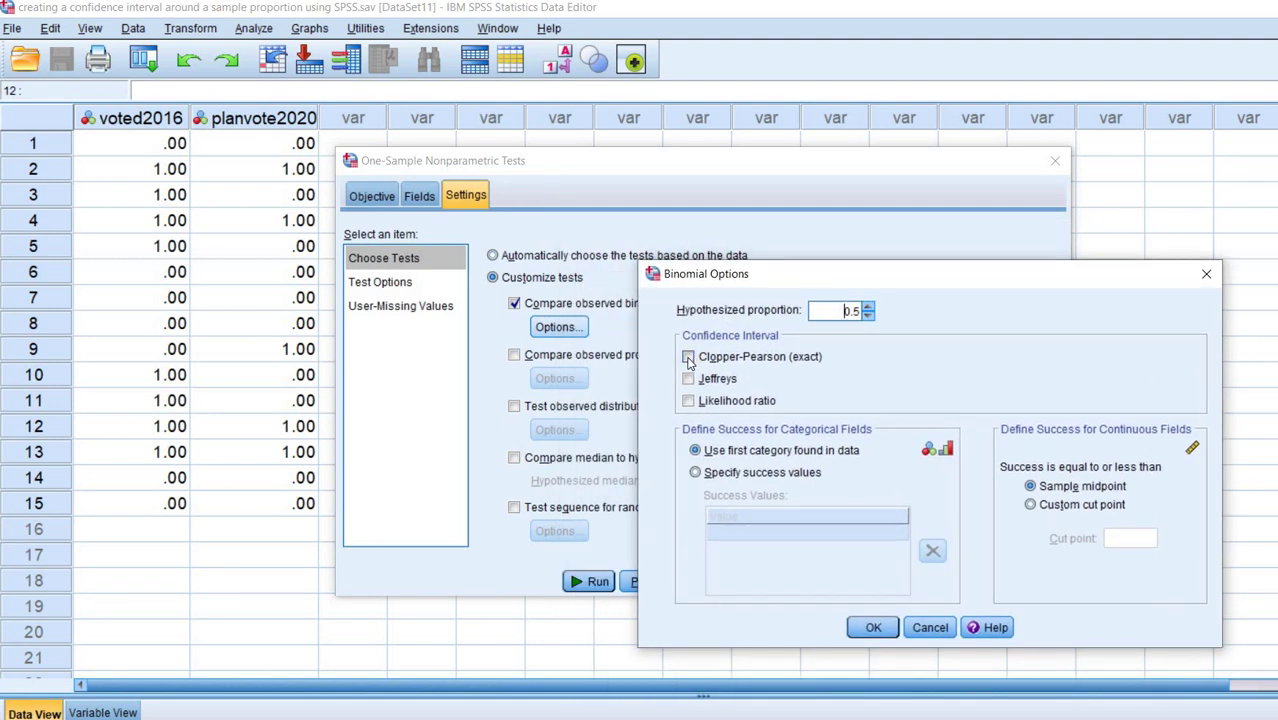
click(688, 358)
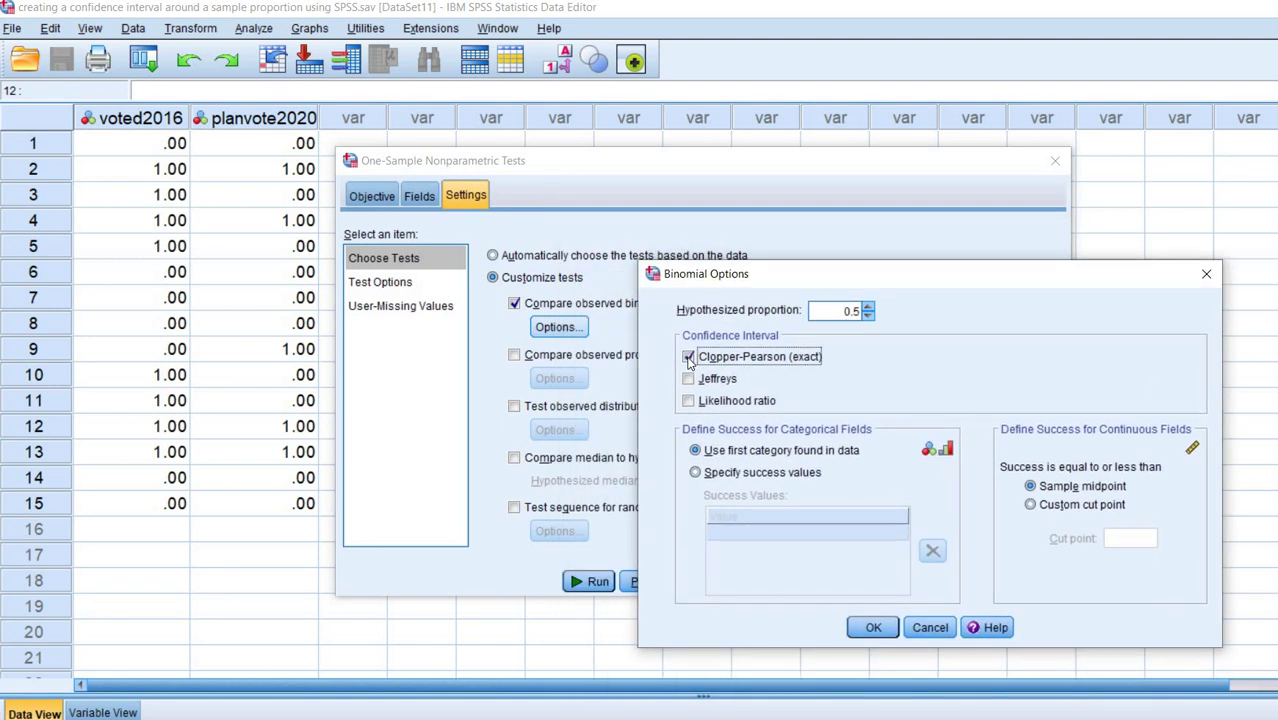
click(696, 474)
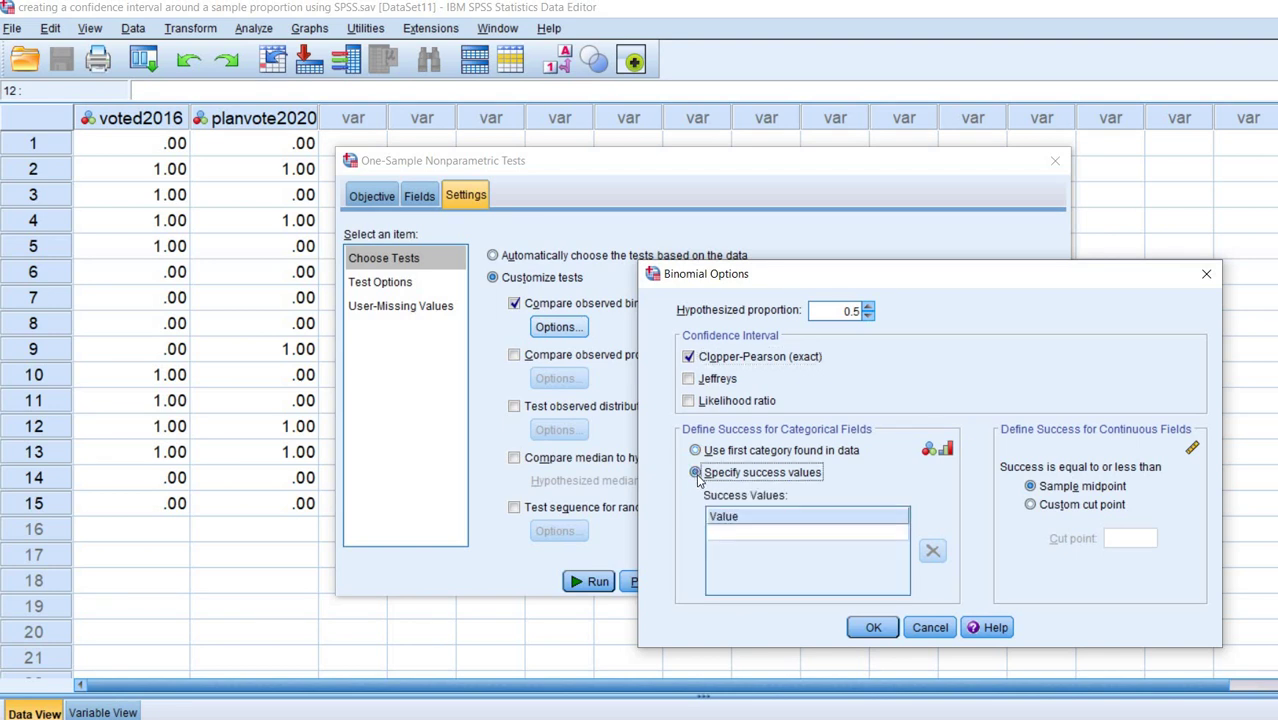
click(739, 531)
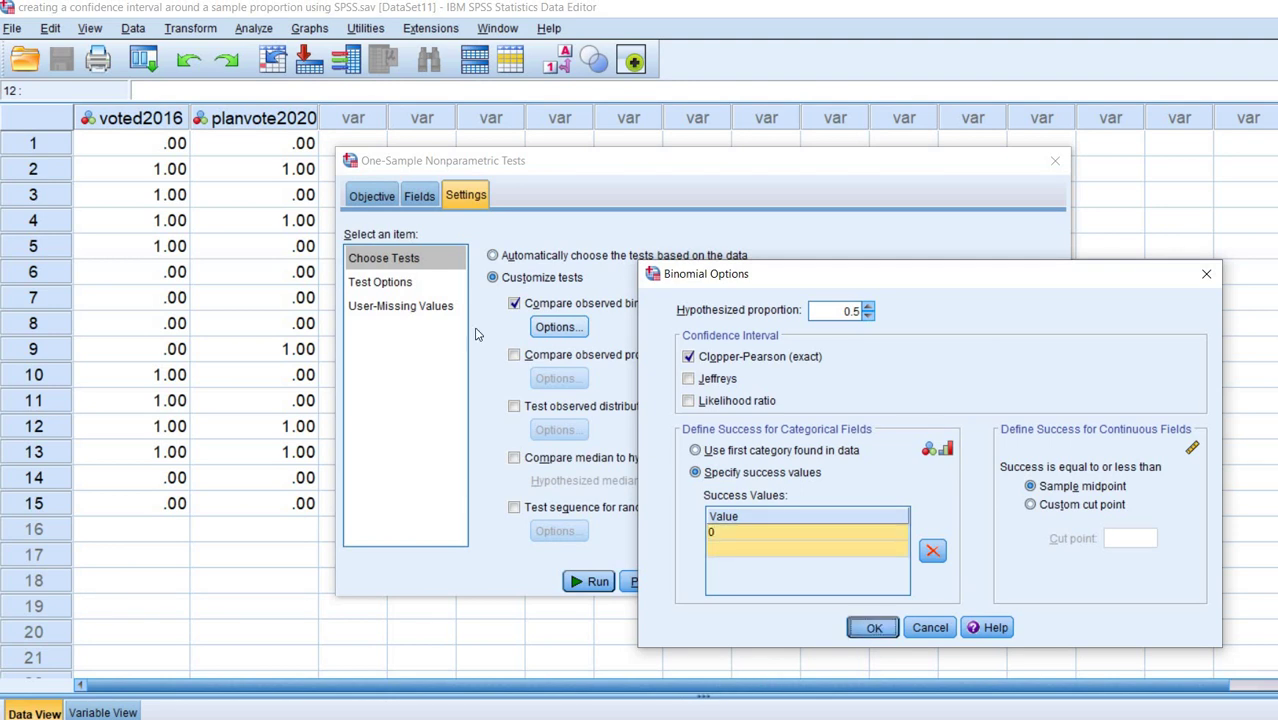
click(862, 628)
- Set the confidence interval to 95.0% in the test options and run the one-sample test
click(384, 285)
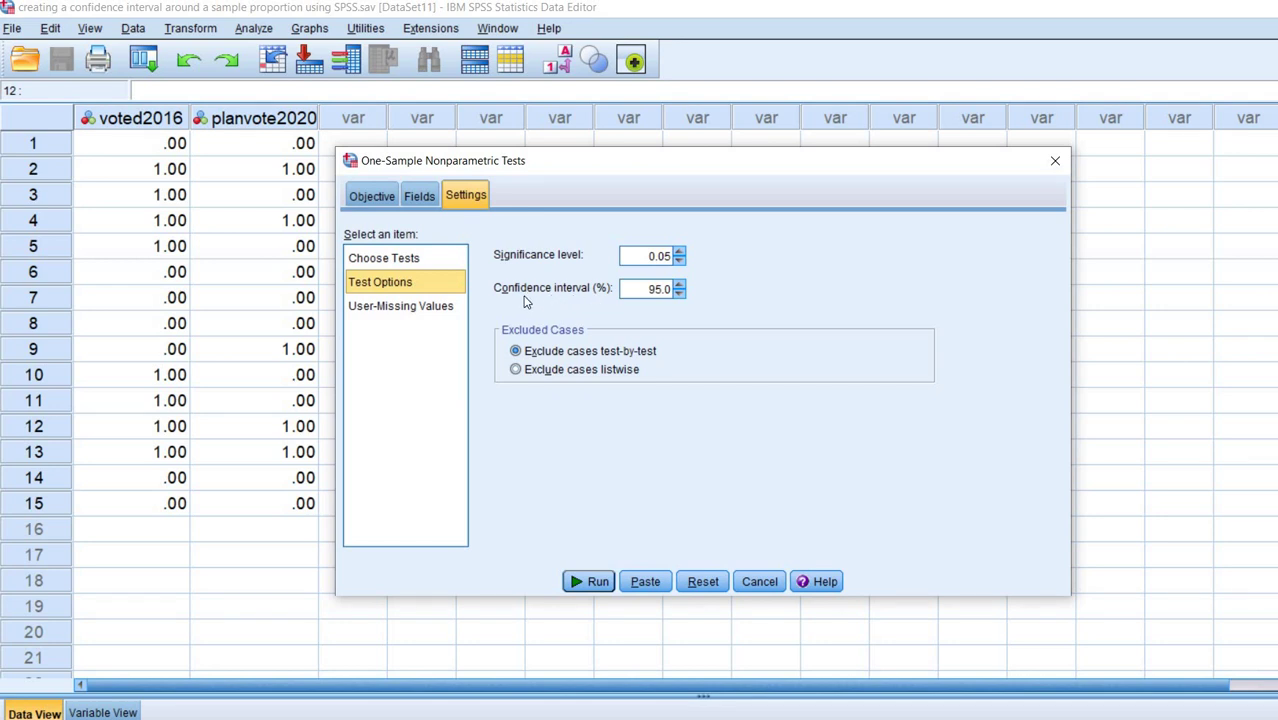
click(680, 293)
click(680, 293)
click(679, 293)
click(679, 293)
click(679, 285)
click(679, 285)
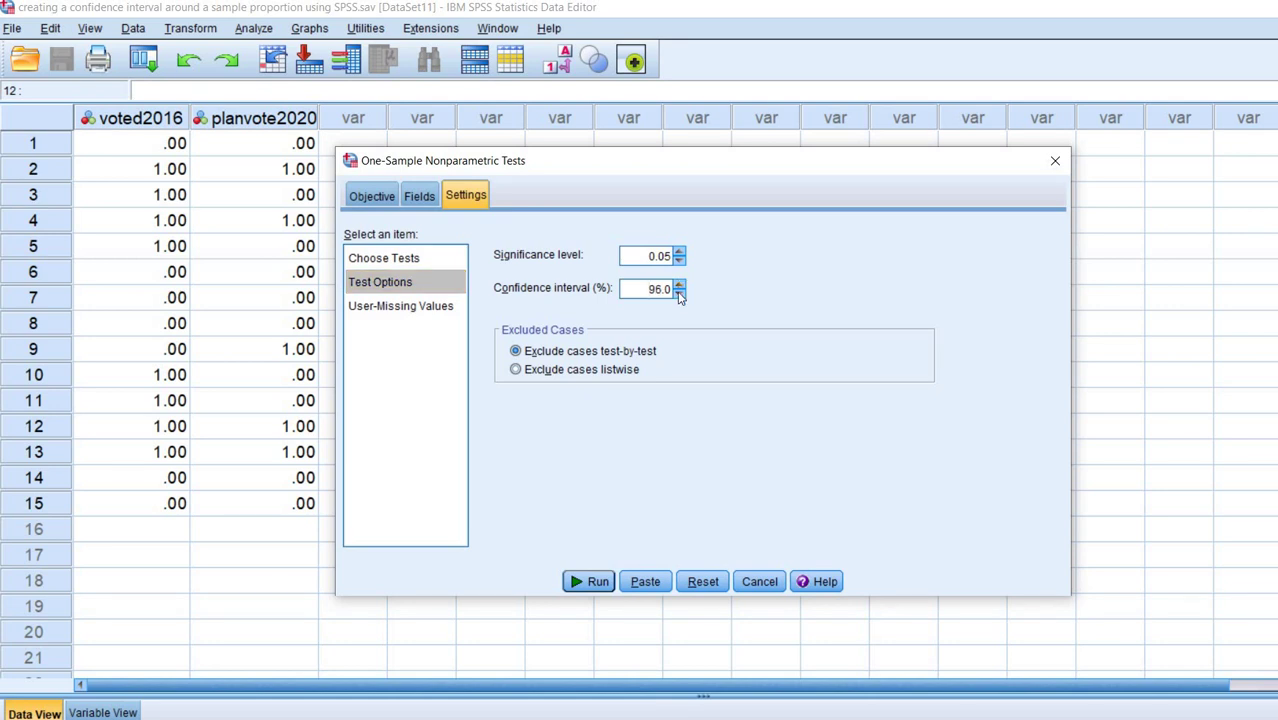
click(597, 581)
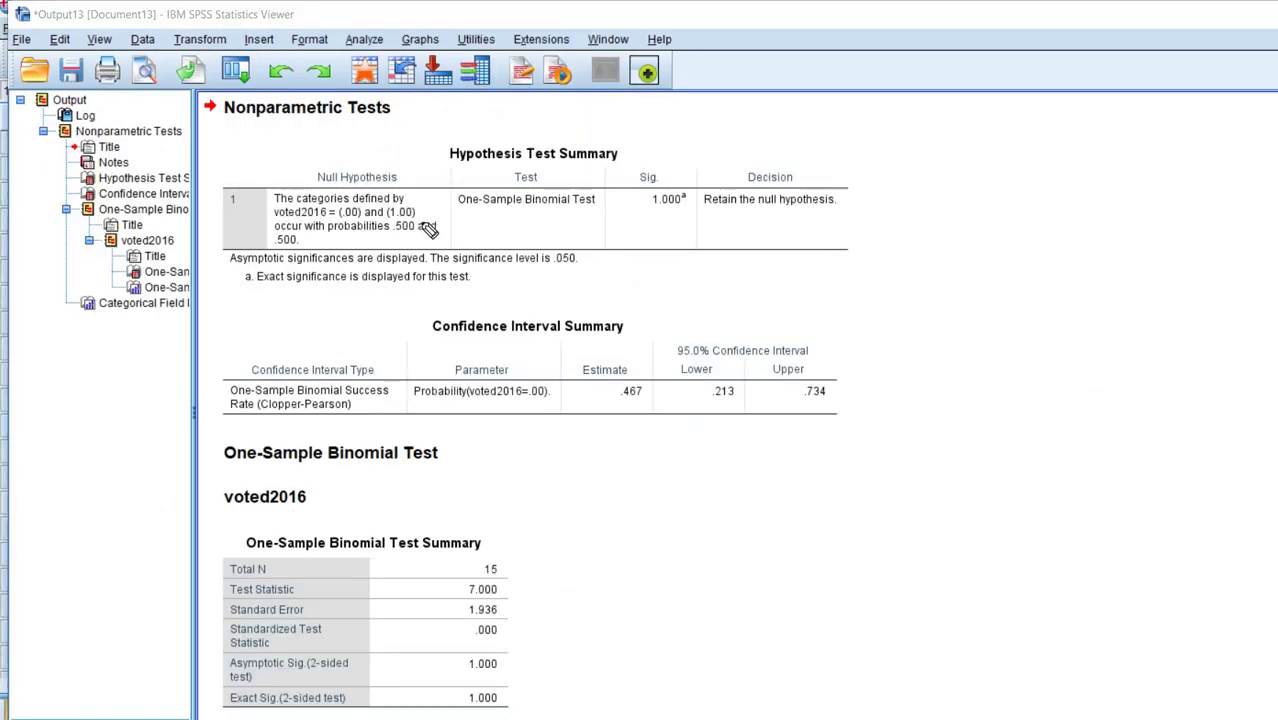
- Examine the estimate and the lower and upper confidence limits for voted2016=.00 in the Confidence Interval Summary
drag(678, 150, 703, 139)
drag(376, 180, 608, 226)
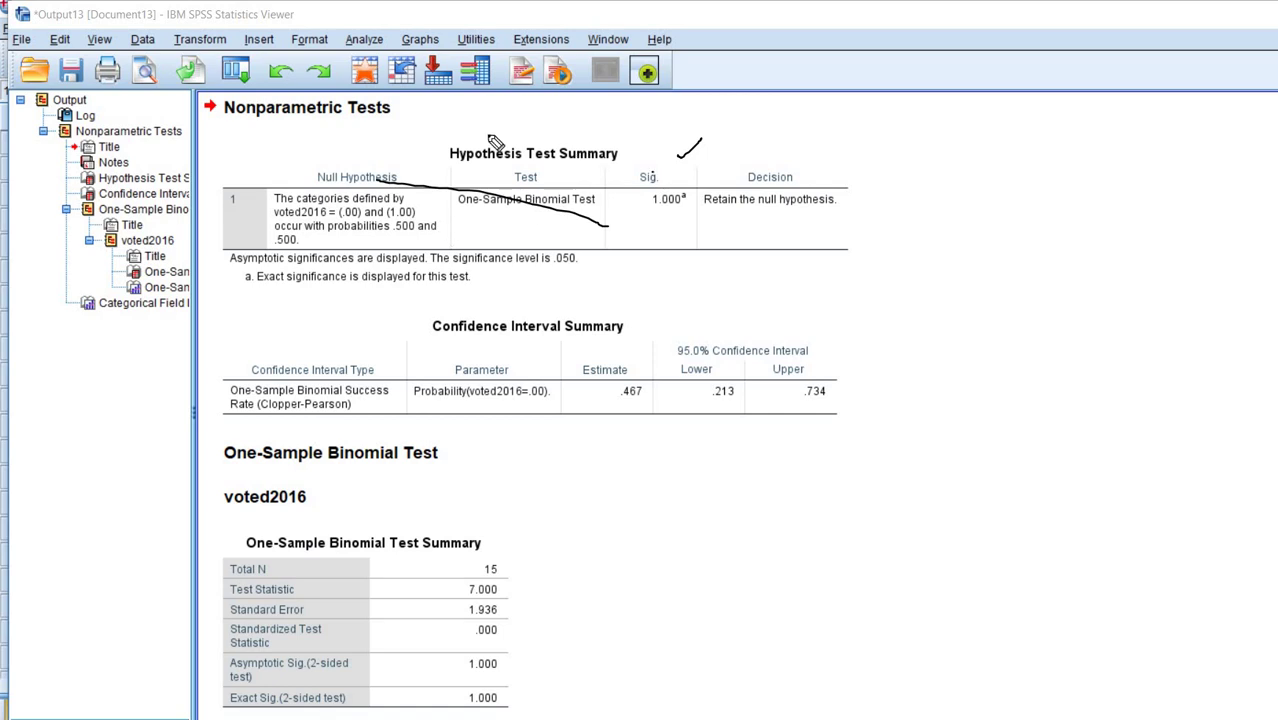
drag(440, 226, 652, 172)
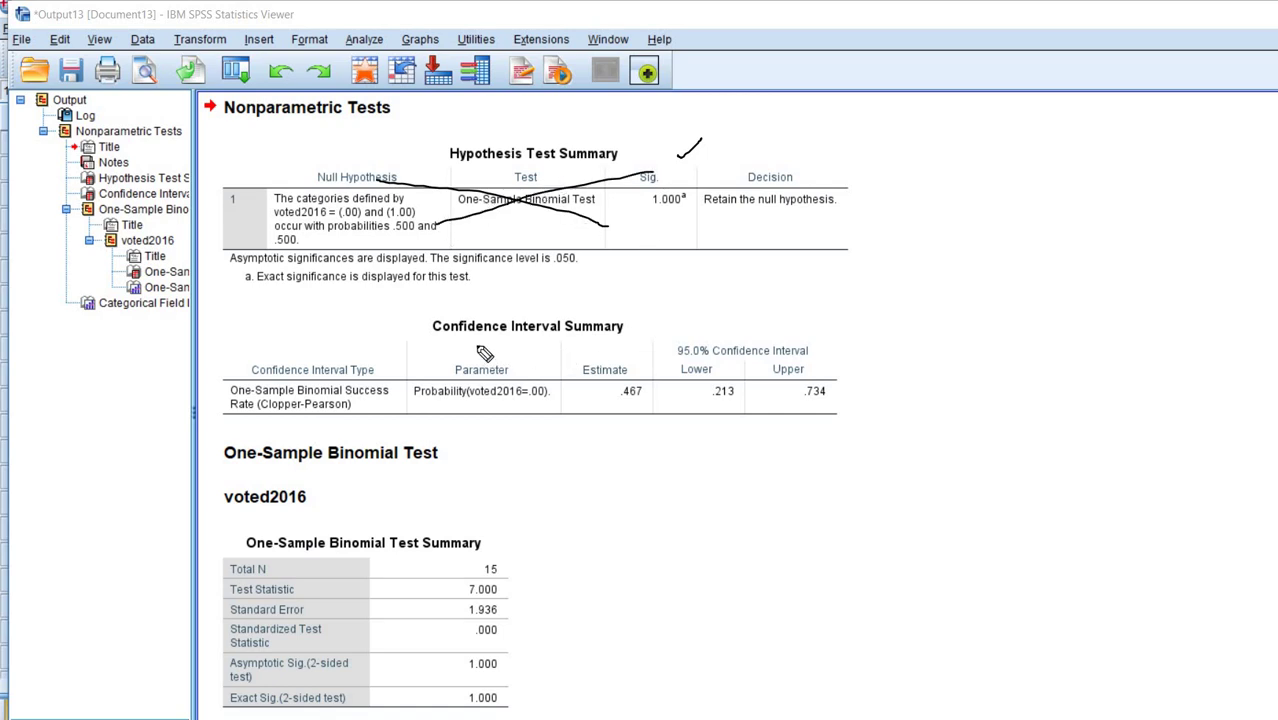
drag(475, 344, 486, 342)
mouse_move(611, 402)
mouse_down()
mouse_move(630, 403)
mouse_move(606, 393)
mouse_move(616, 408)
mouse_up()
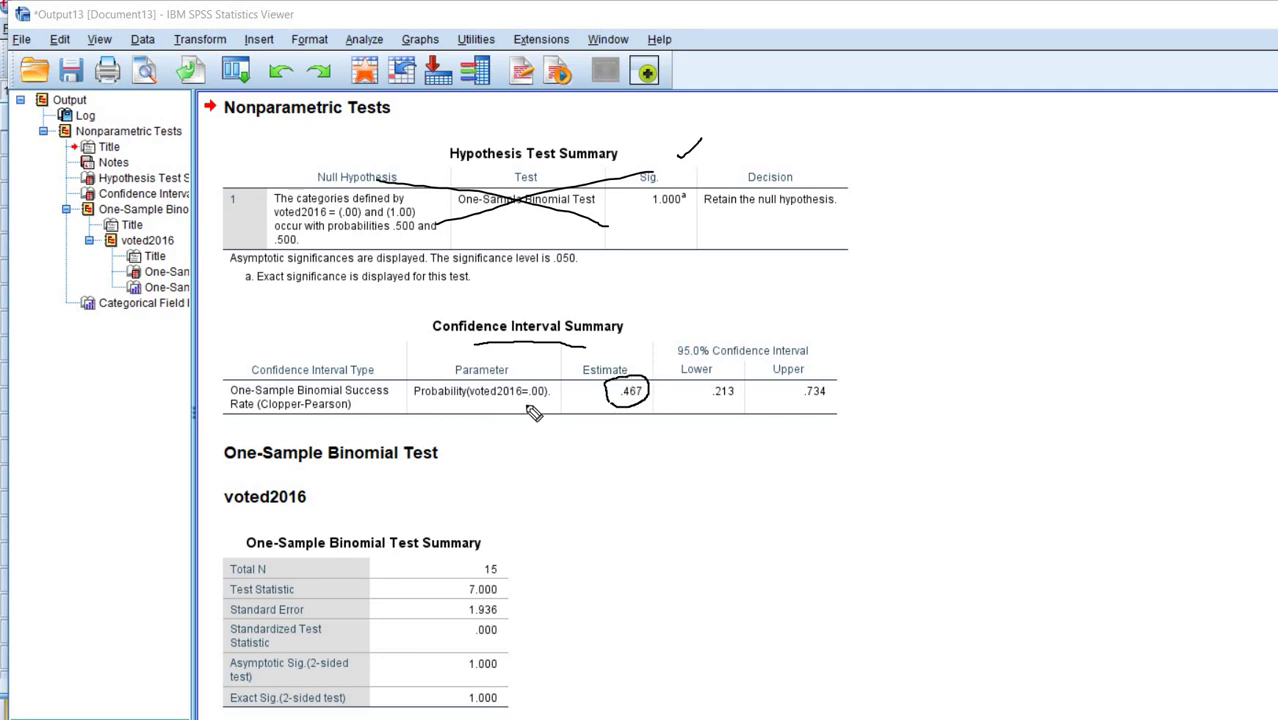
drag(551, 405, 526, 405)
drag(702, 407, 738, 407)
drag(826, 408, 805, 405)
key(Escape)
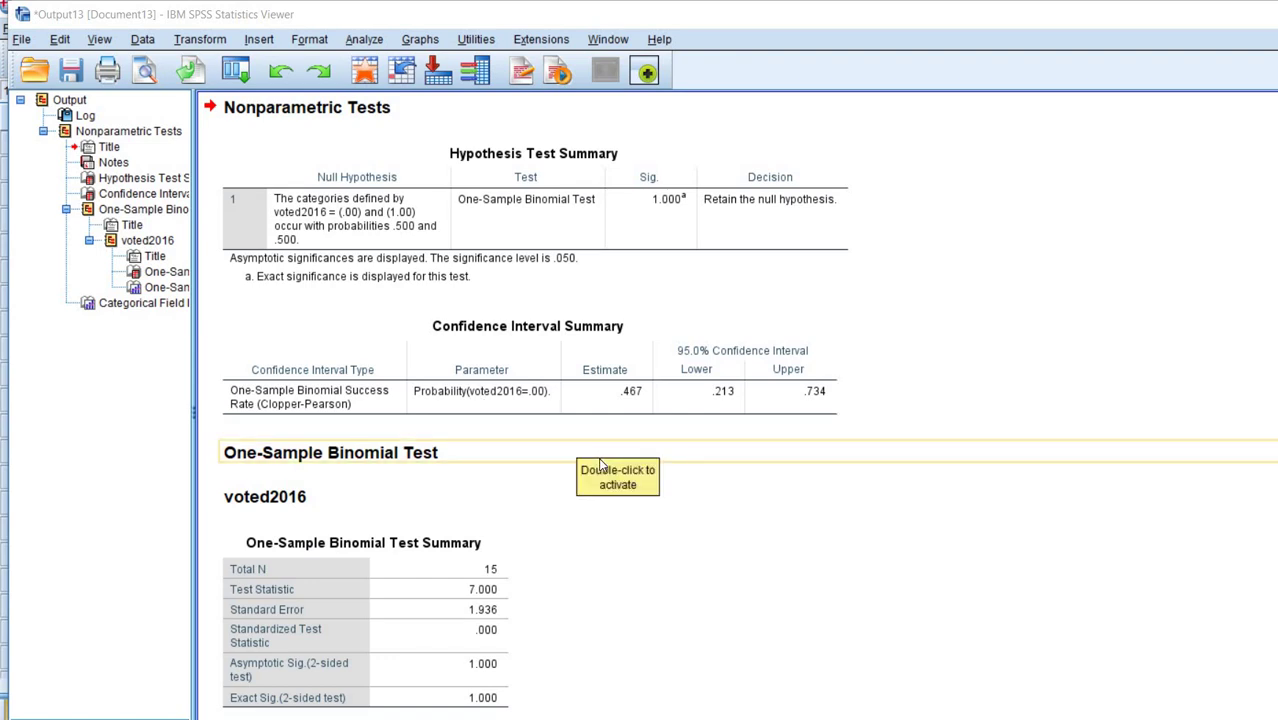
- Reopen the one-sample nonparametric test for voted2016, change the binomial success value to 1 and run the test again
click(364, 39)
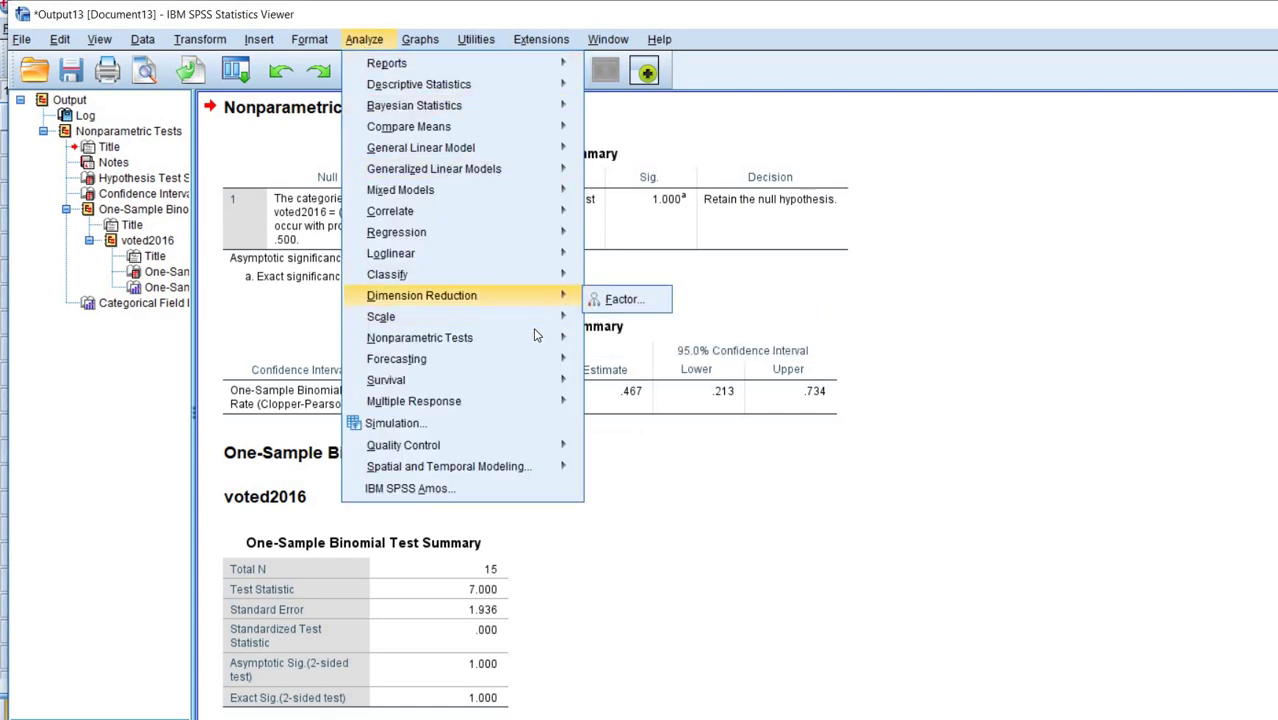
mouse_move(540, 338)
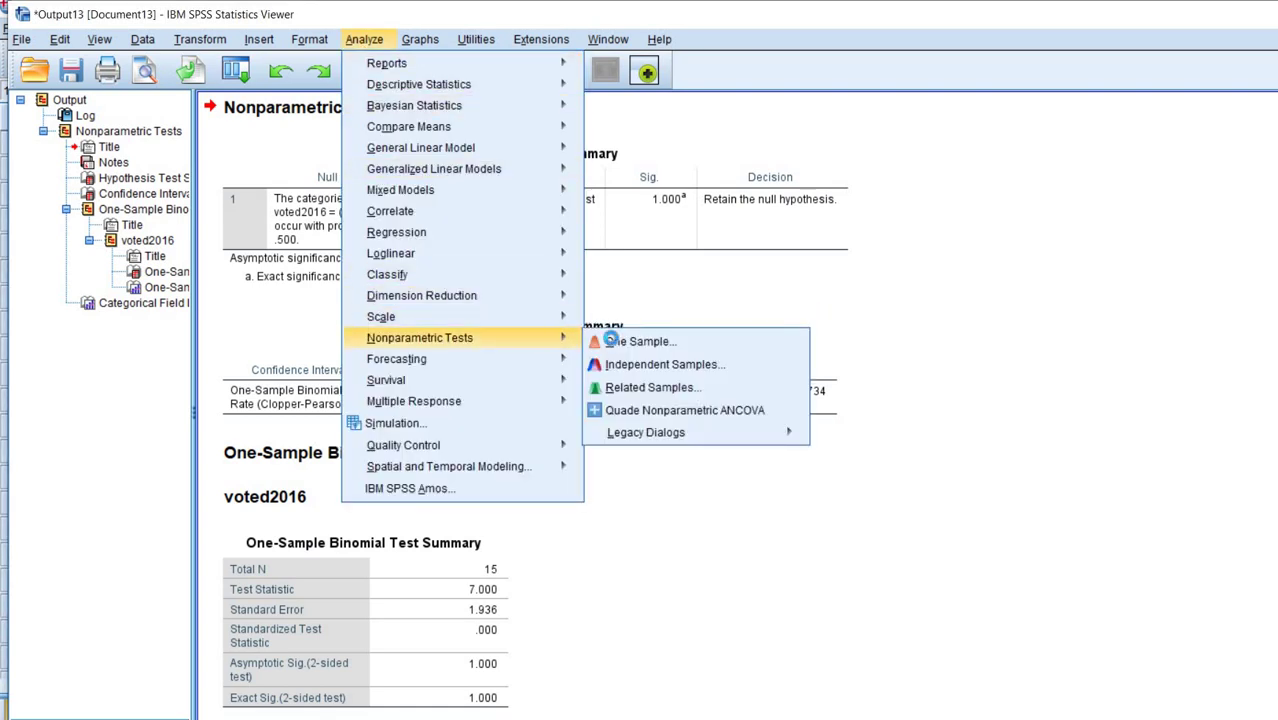
click(645, 341)
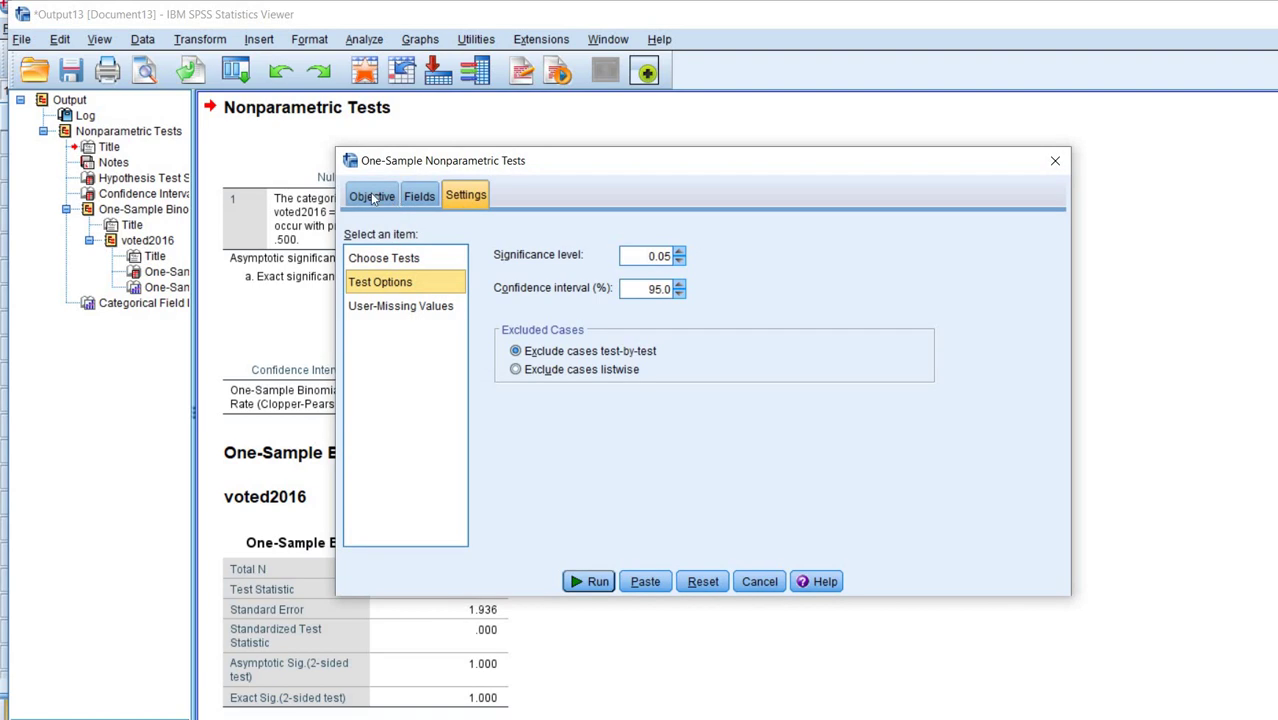
click(416, 197)
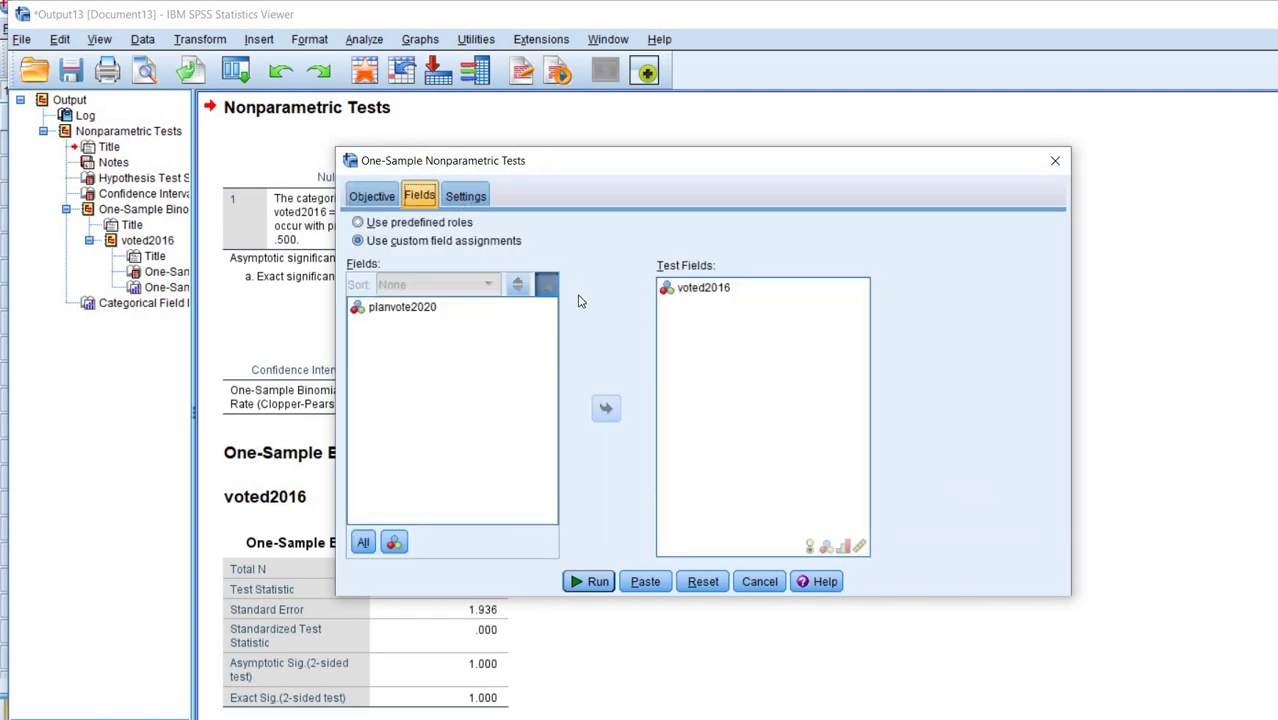
key(ctrl+Page_Down)
click(403, 260)
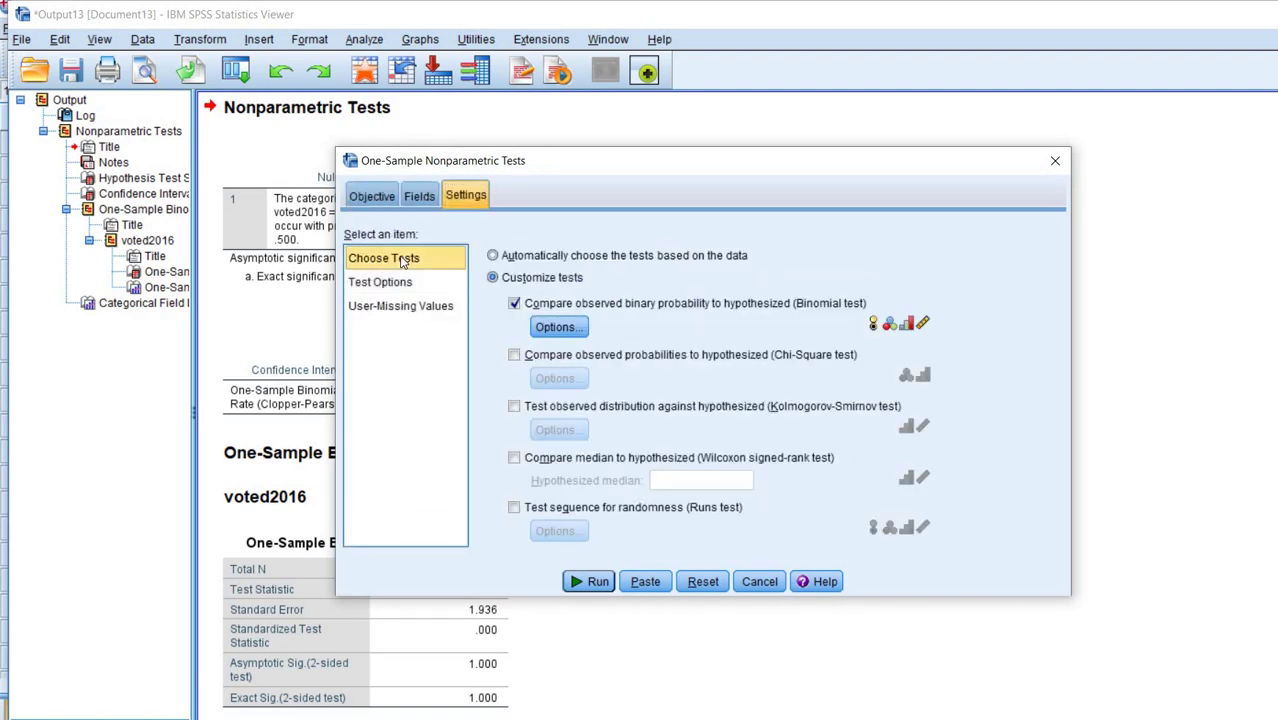
click(559, 329)
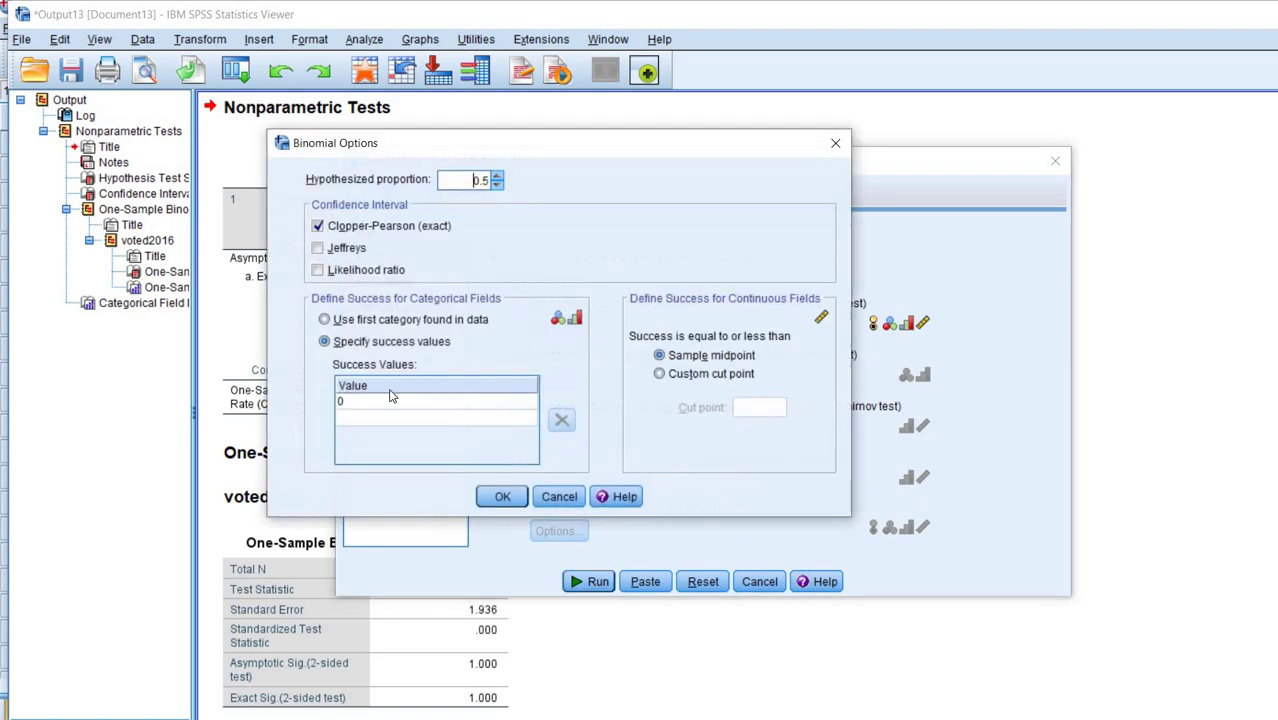
click(382, 402)
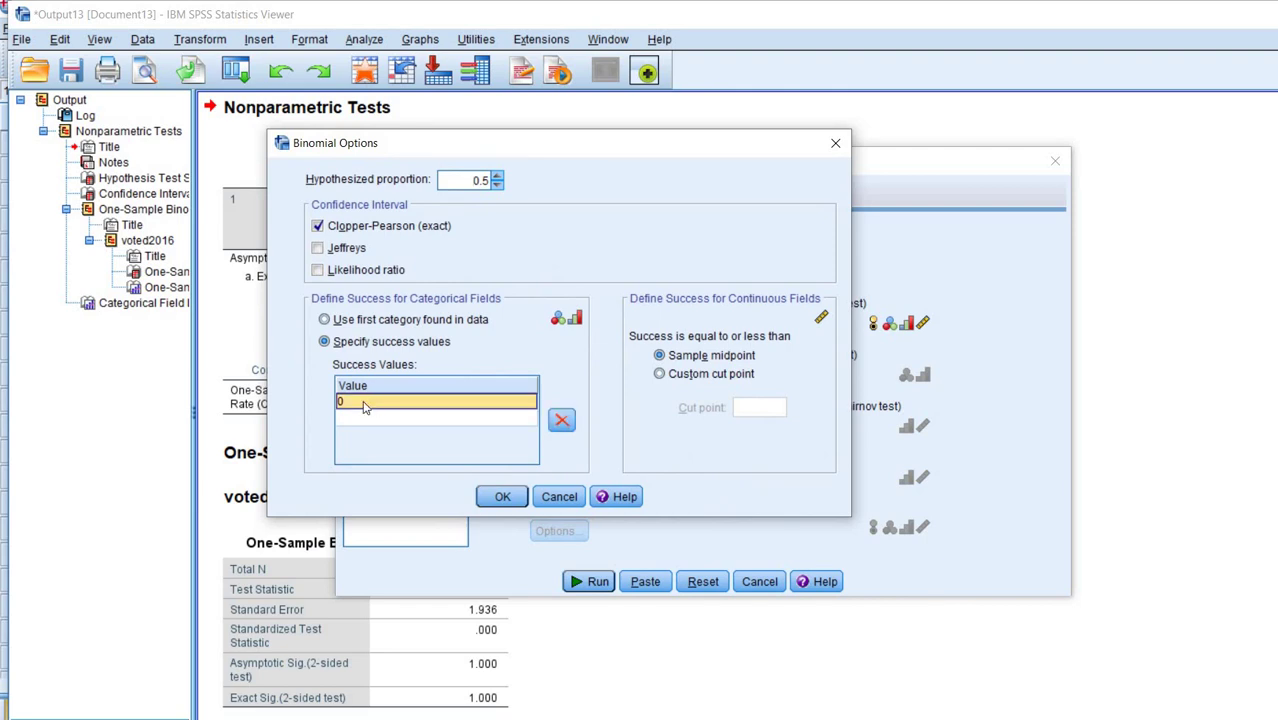
click(364, 402)
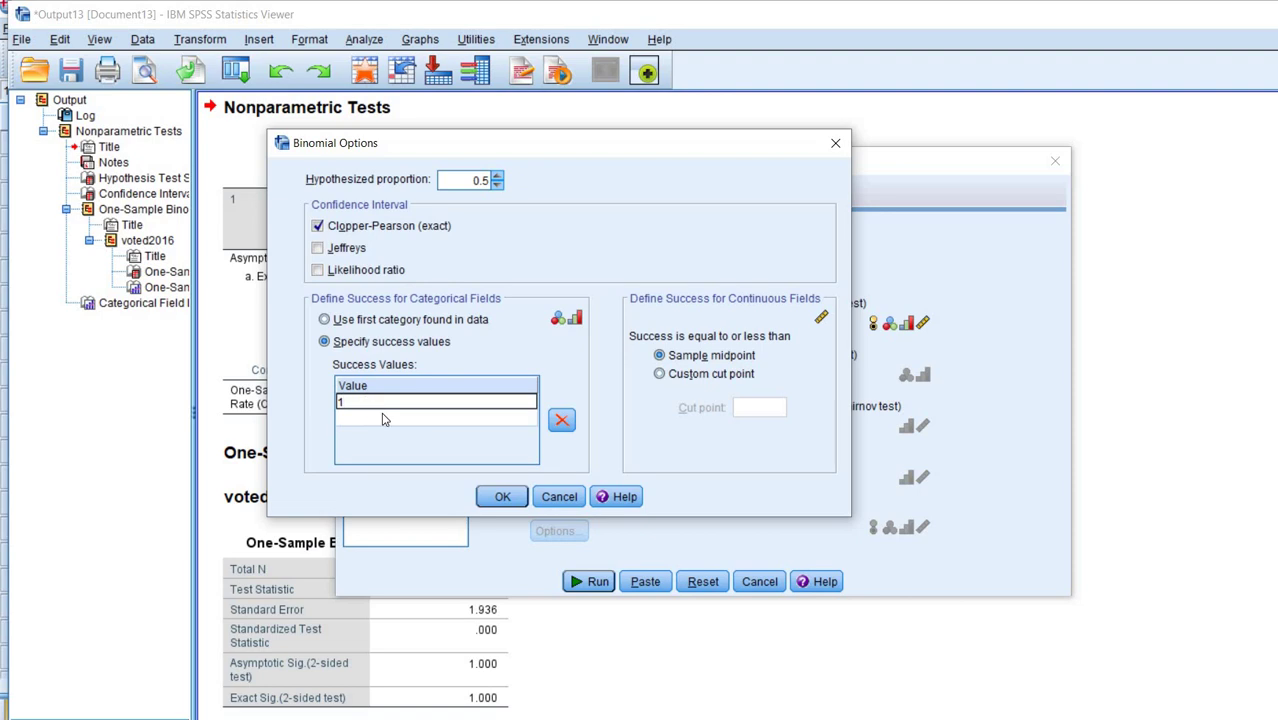
key(Return)
click(503, 497)
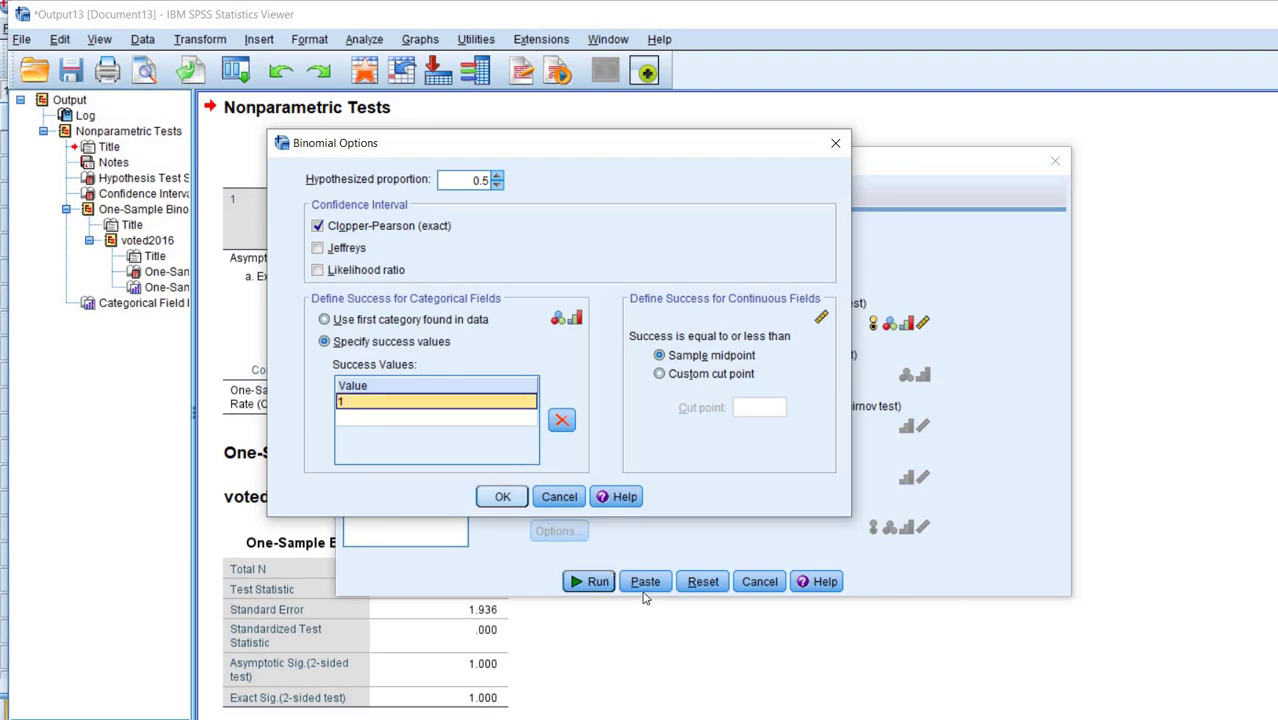
key(Return)
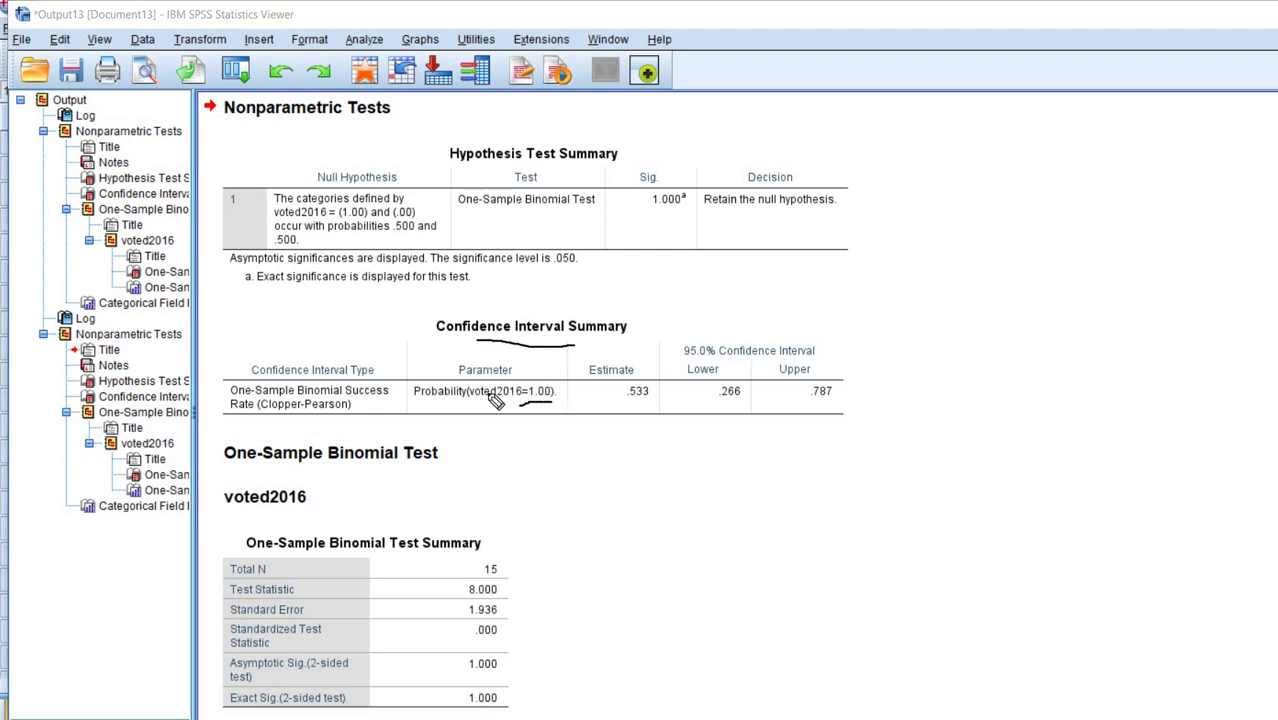
- Examine the lower and upper confidence limits for voted2016=1.00 in the new Confidence Interval Summary
drag(519, 404, 557, 403)
drag(719, 404, 834, 403)
mouse_move(715, 409)
mouse_down()
mouse_move(730, 403)
mouse_move(717, 408)
mouse_up()
- Return to the data set and set the objective of a fresh one-sample nonparametric test to Customize analysis
key(alt+Tab)
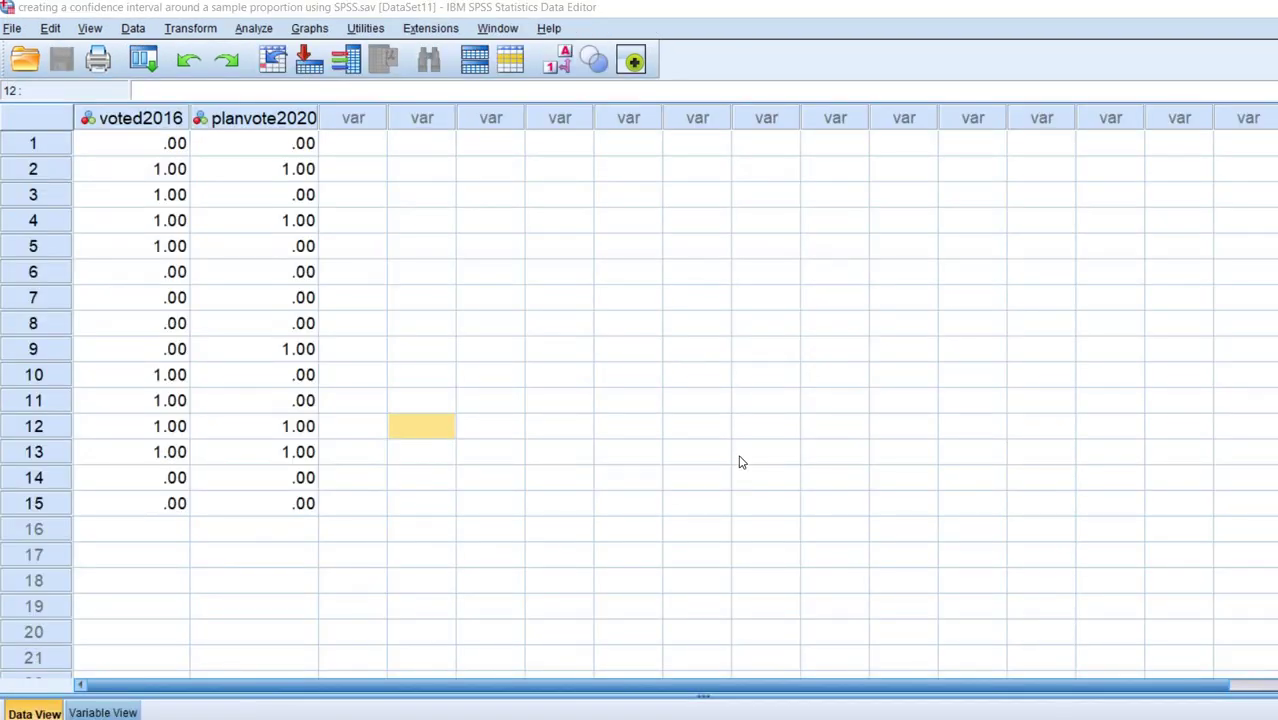
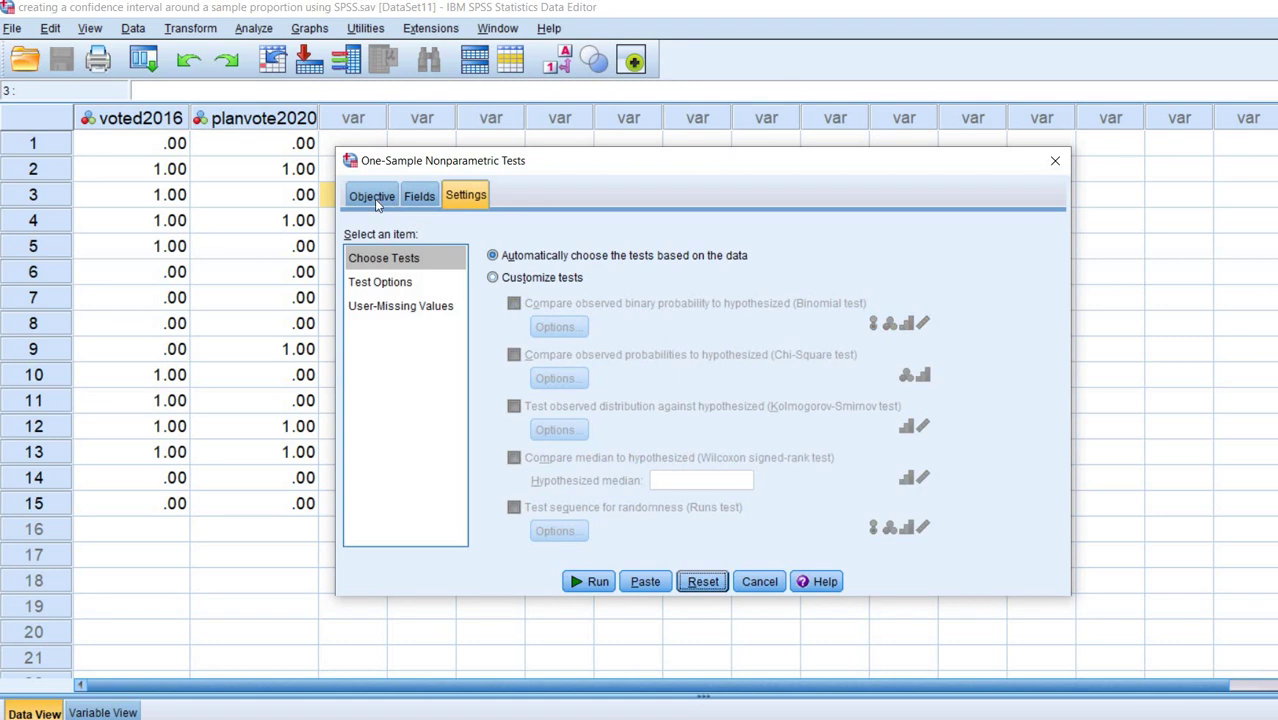
click(372, 197)
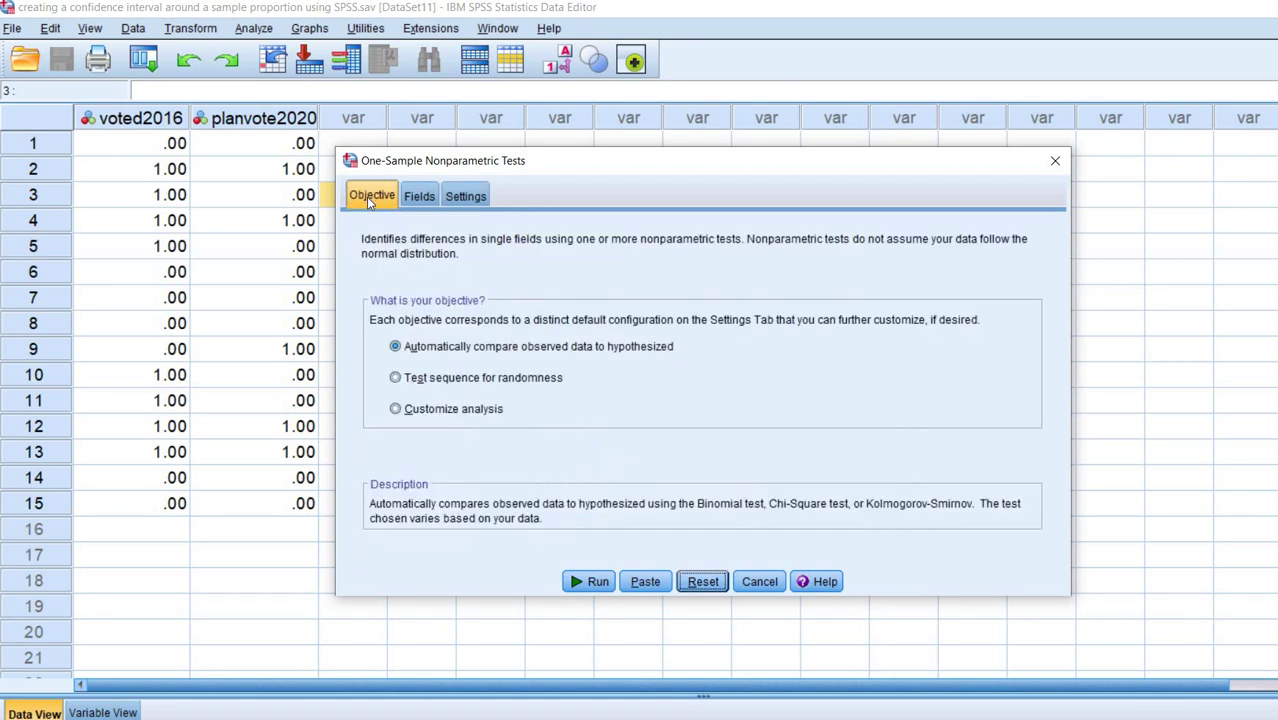
click(422, 412)
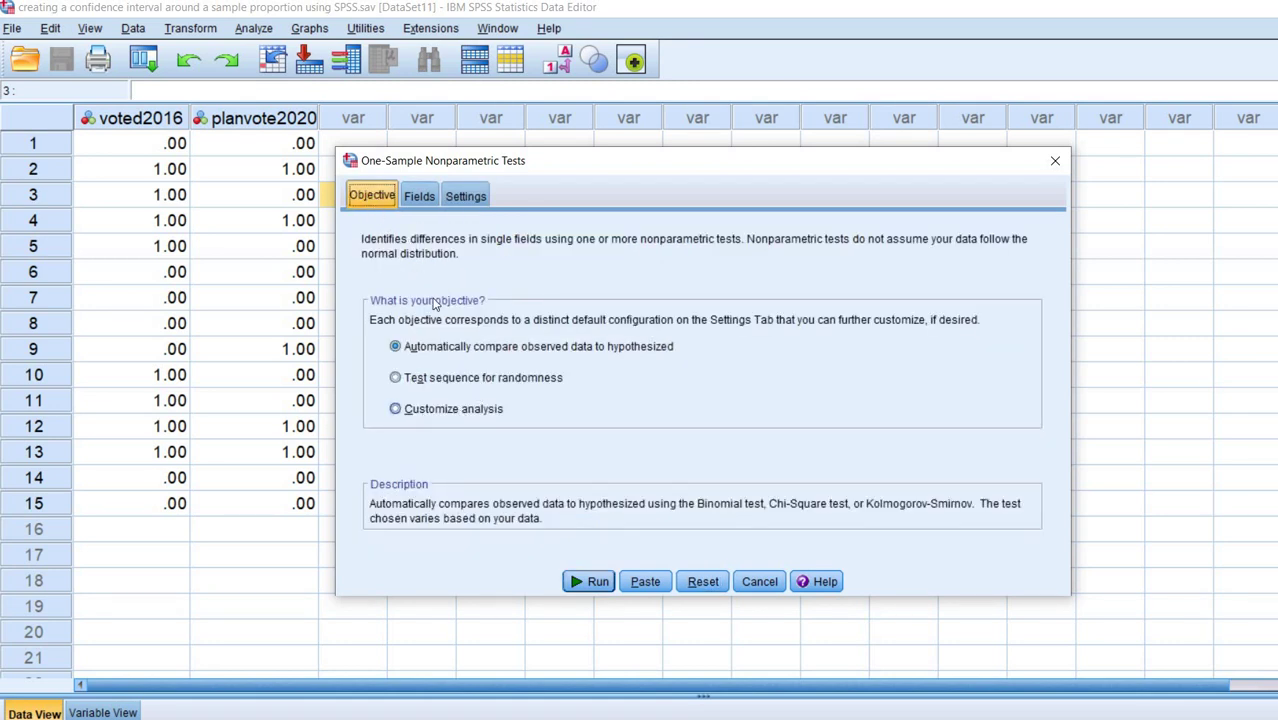
- Use custom field assignments and make planvote2020 the only test field
click(418, 198)
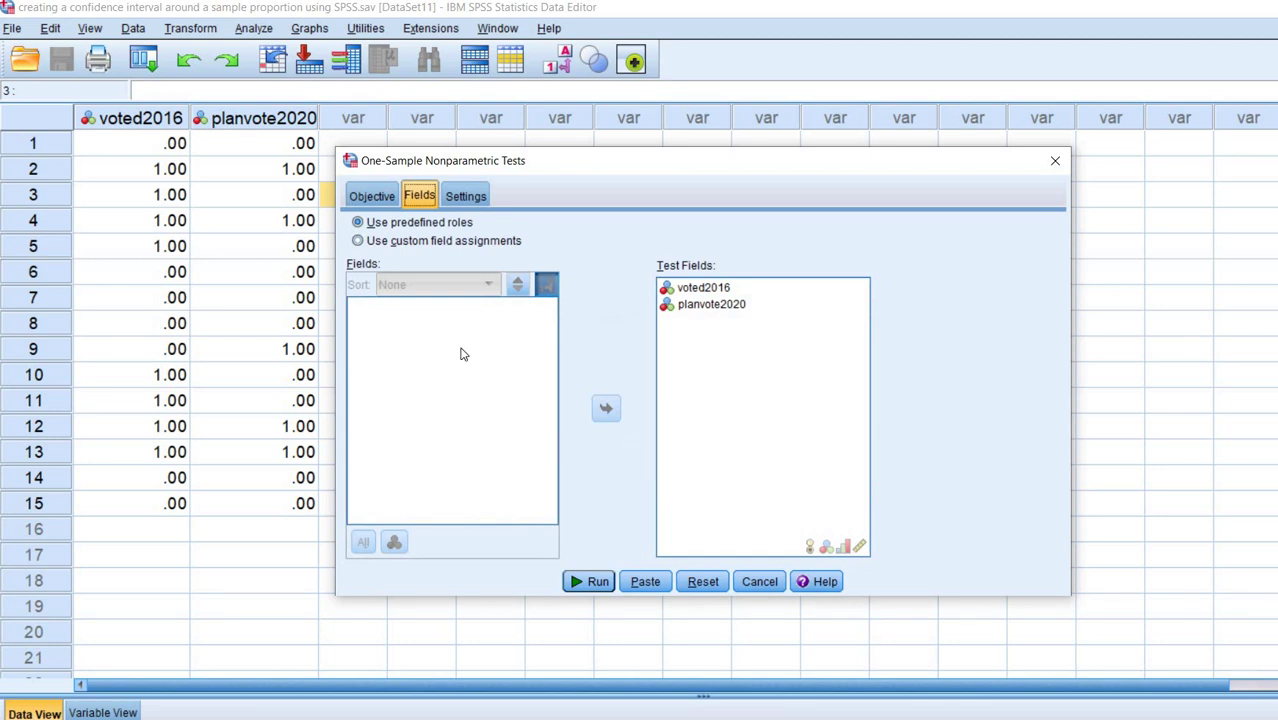
click(410, 245)
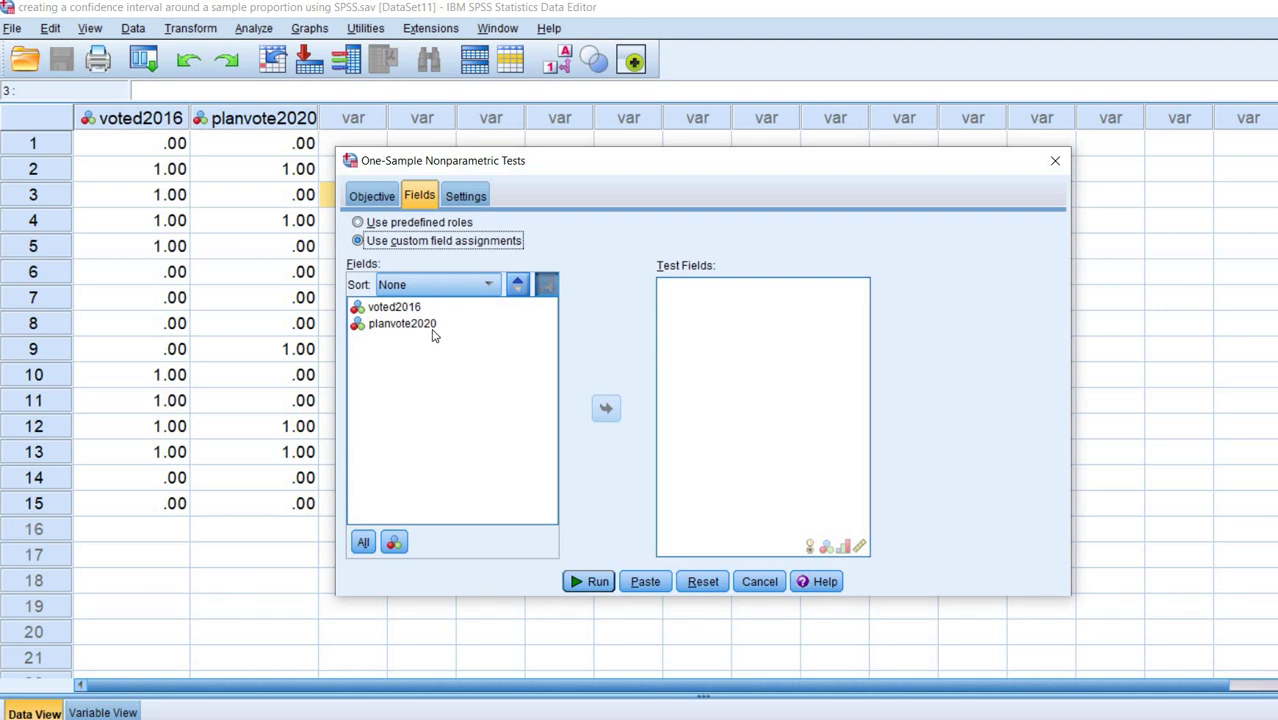
click(476, 358)
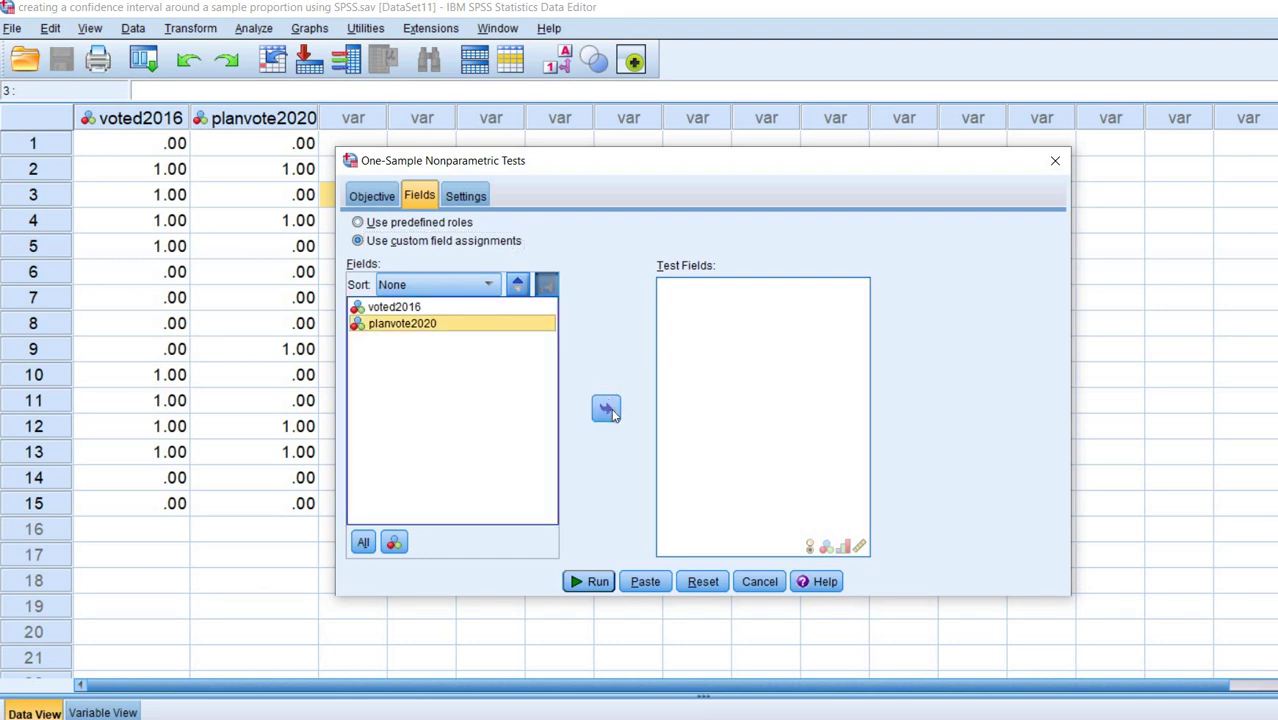
click(607, 410)
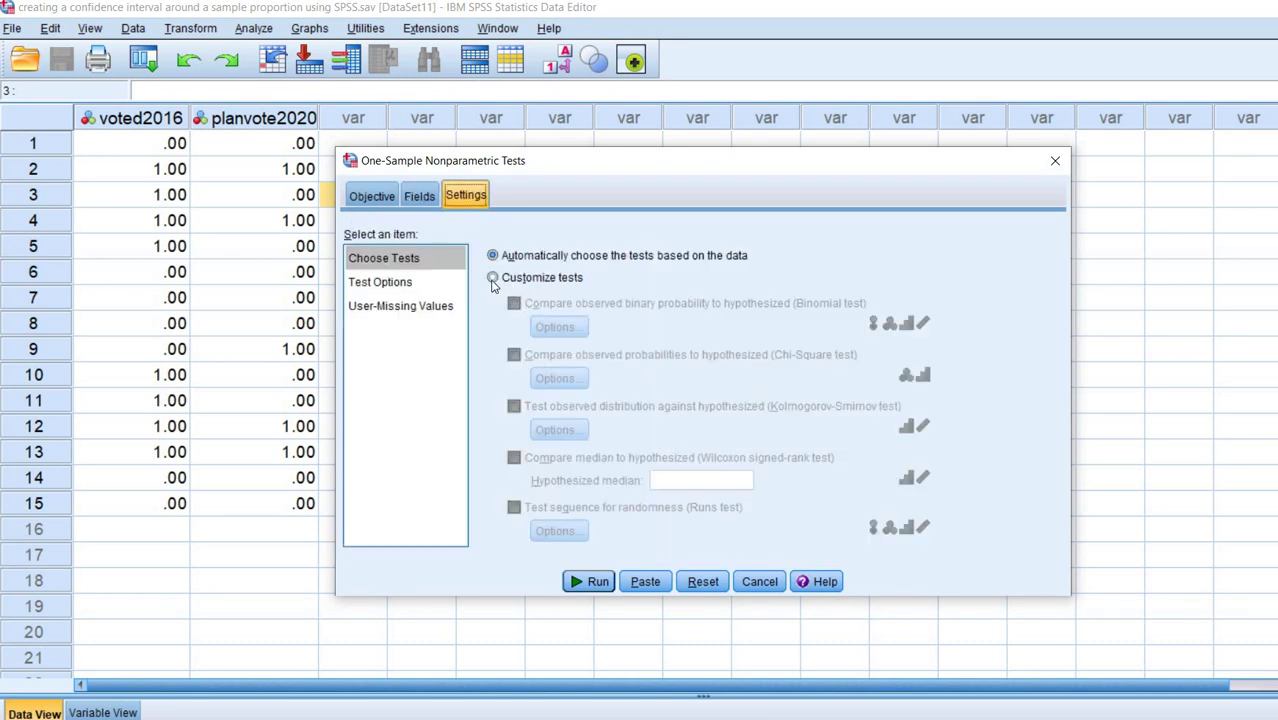
- Customize the tests to use the binomial test with a Clopper-Pearson (exact) confidence interval
click(493, 279)
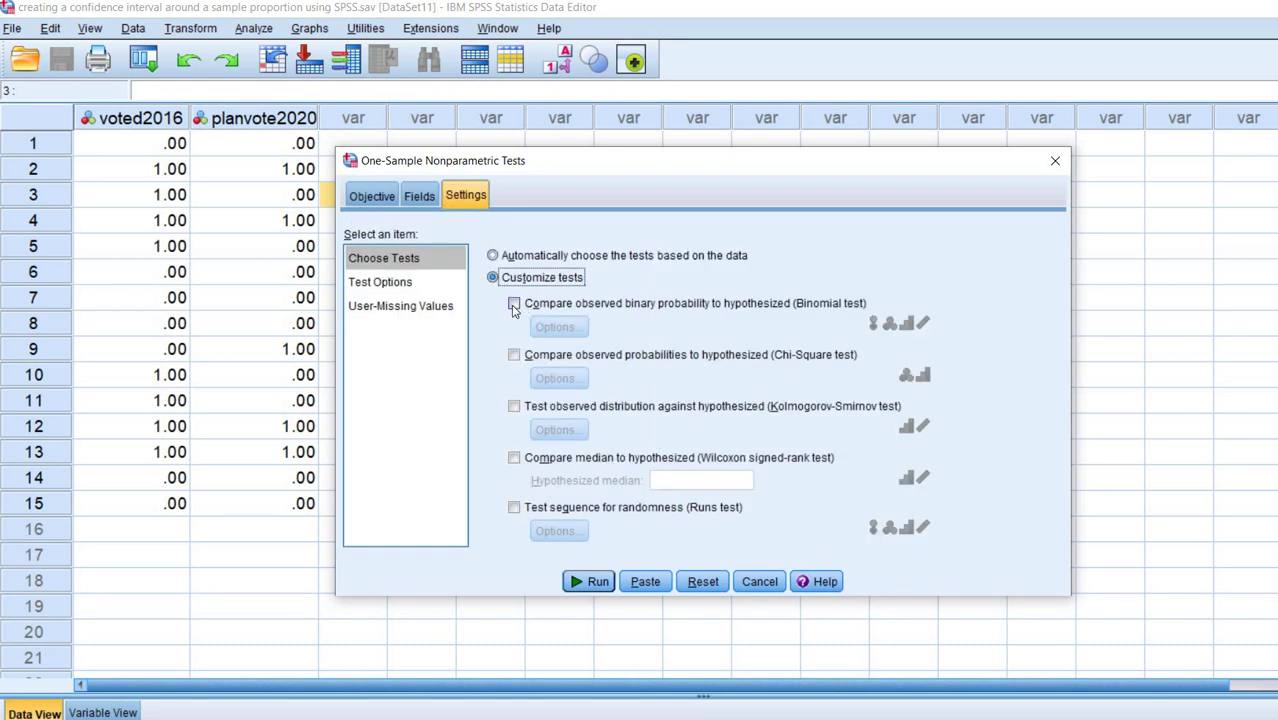
click(513, 305)
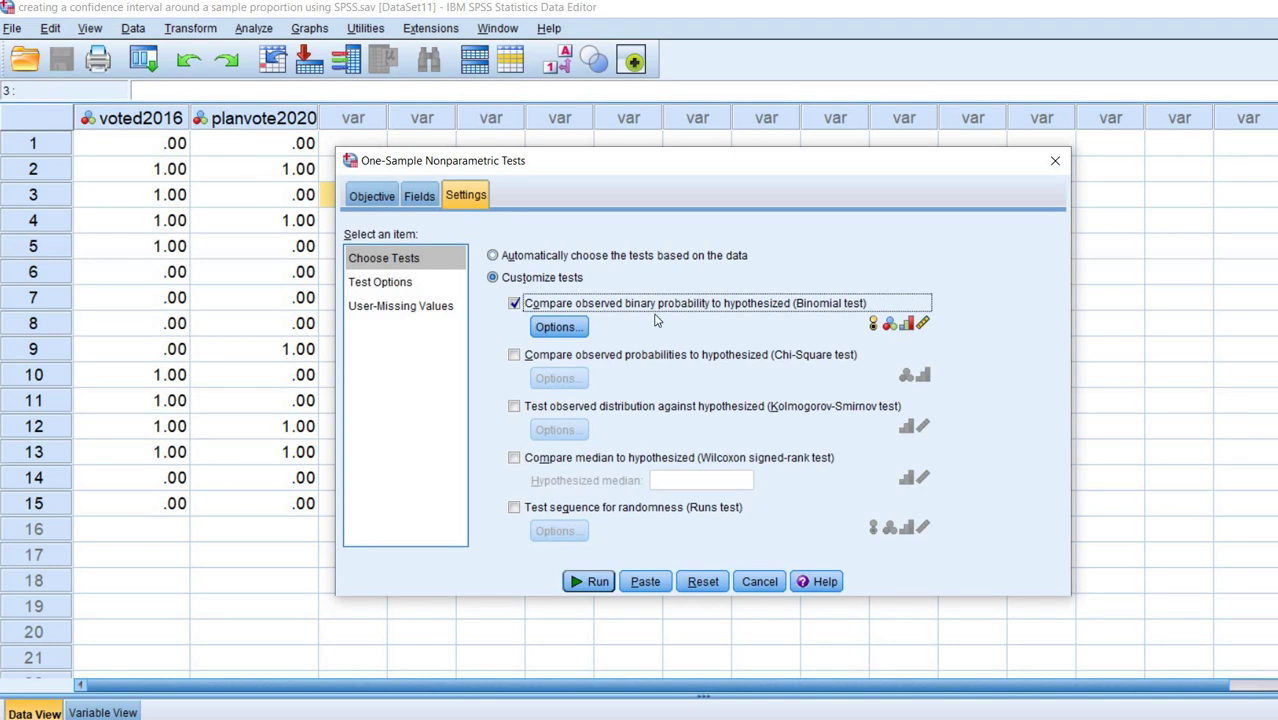
click(558, 327)
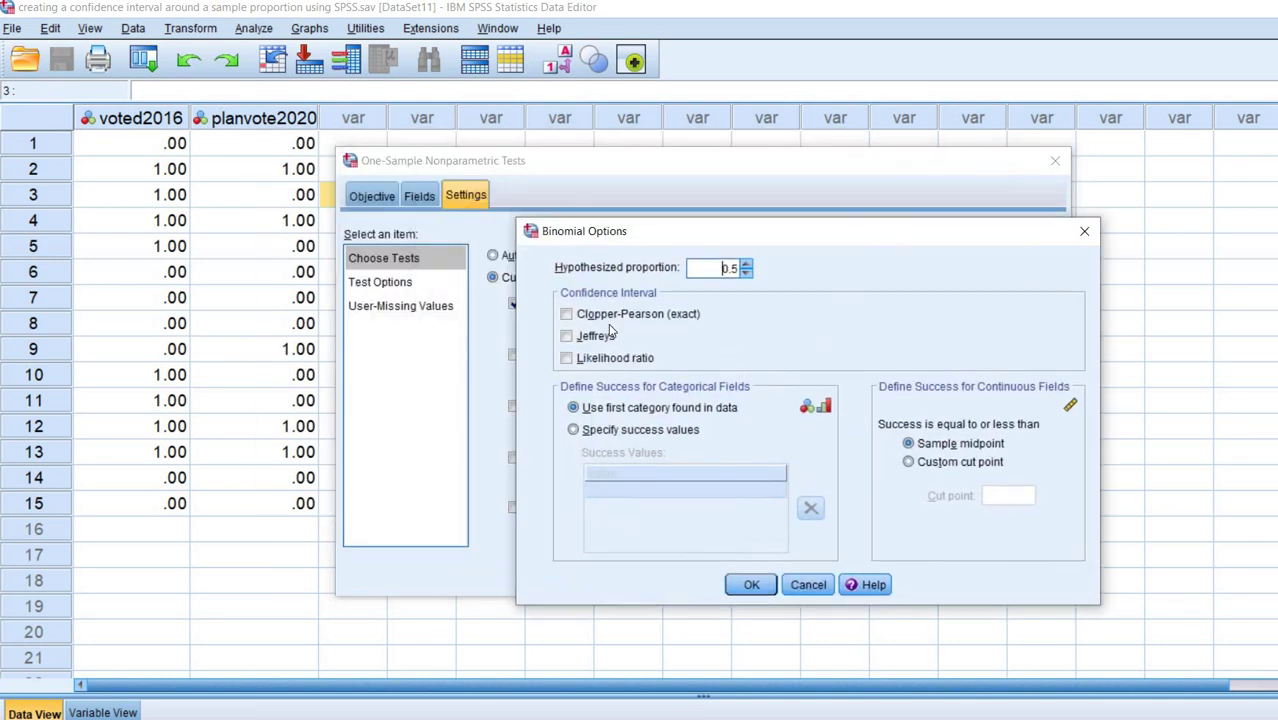
click(567, 314)
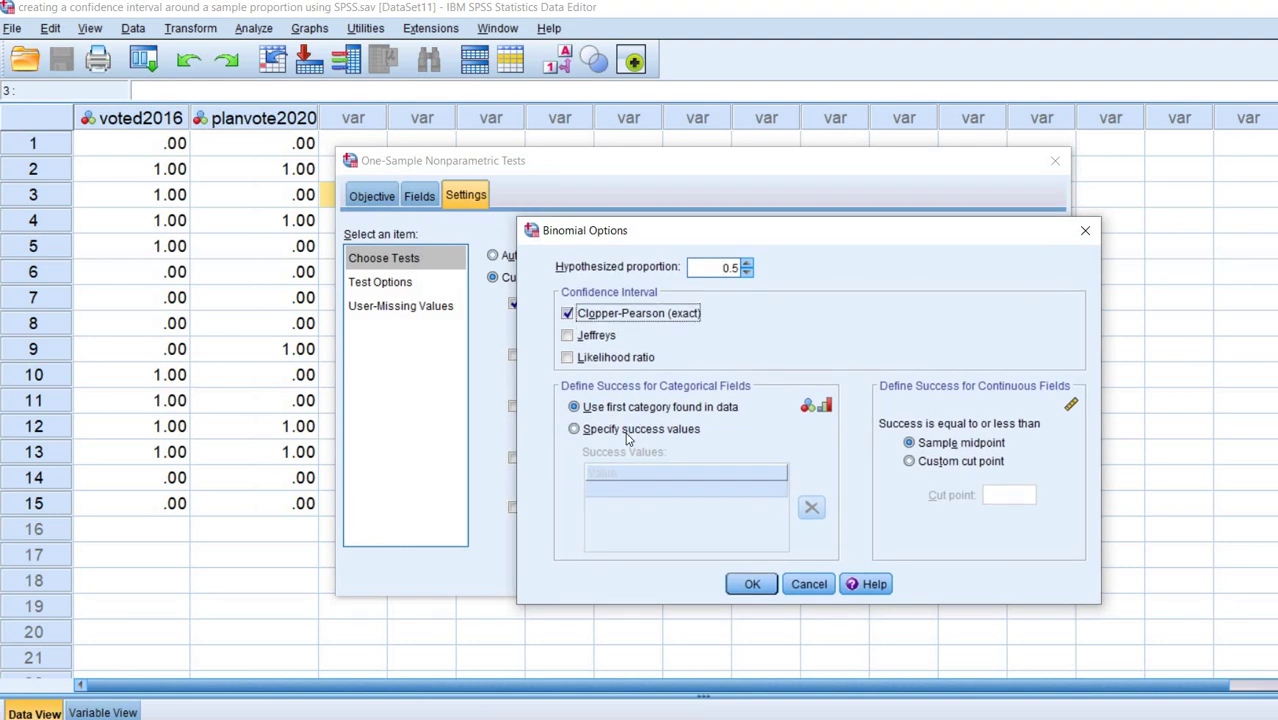
- Specify 0 as the success value for categorical fields and run the planvote2020 test
click(575, 430)
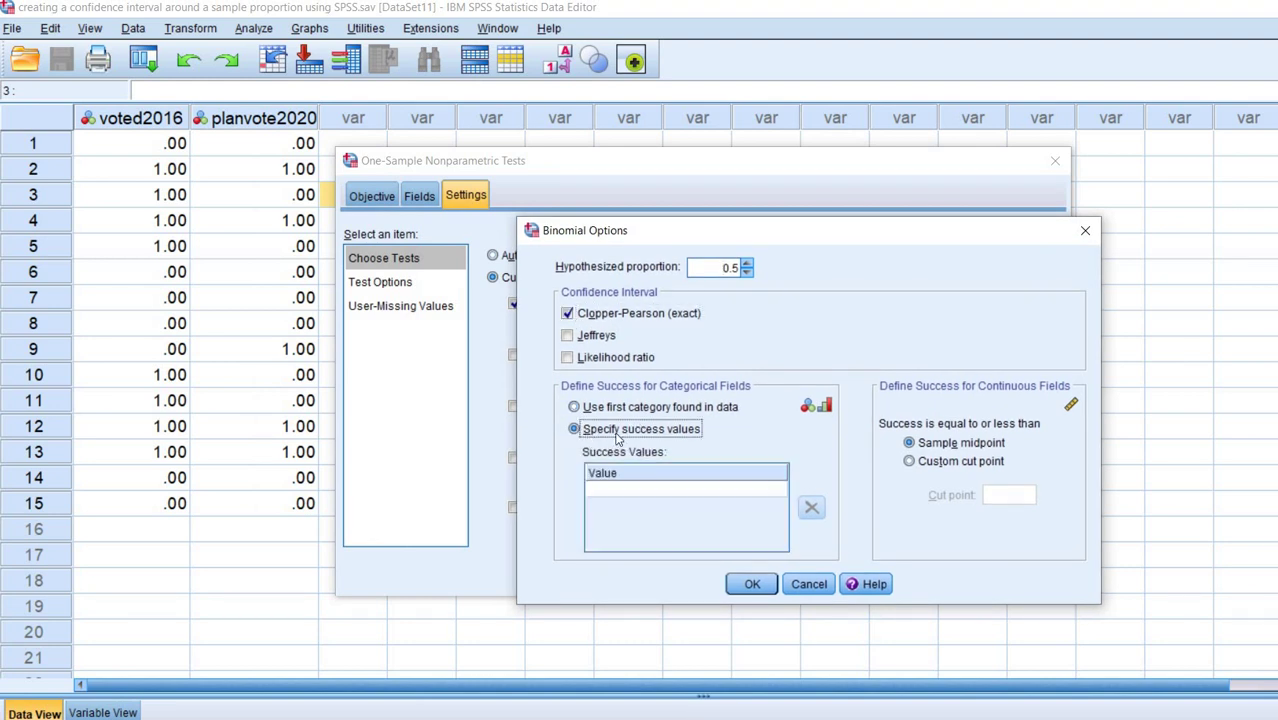
click(614, 487)
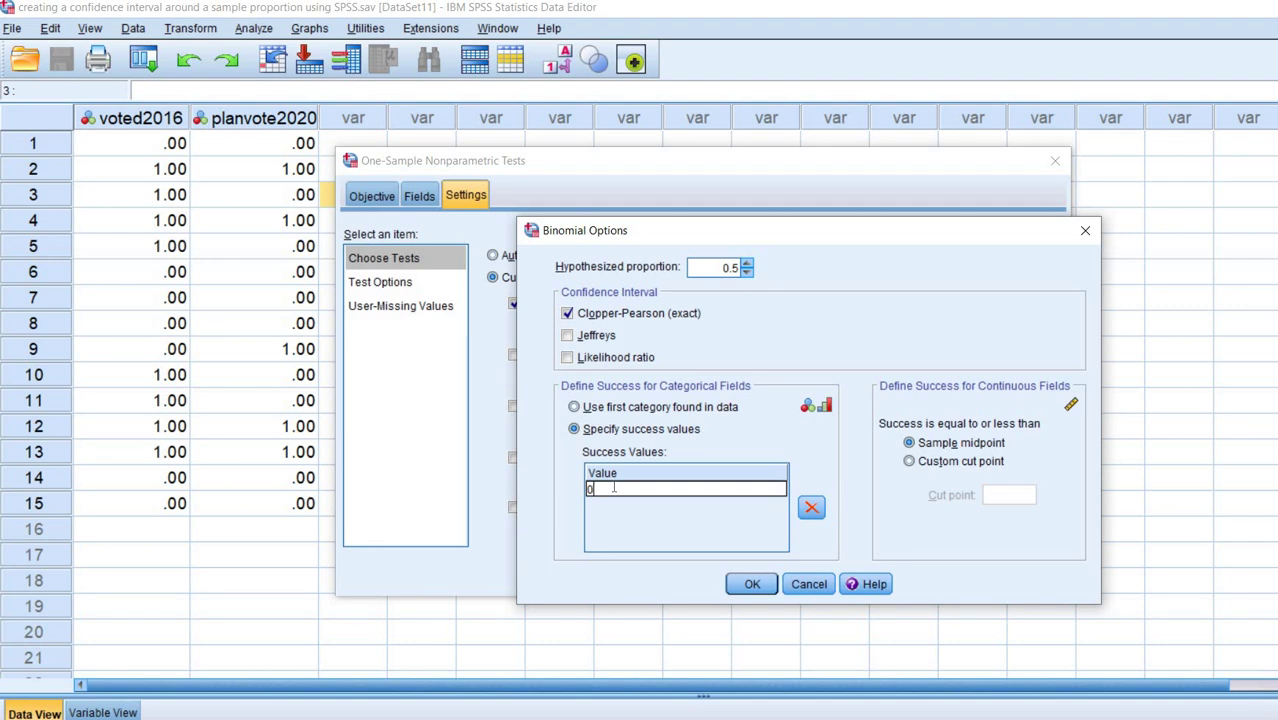
click(753, 587)
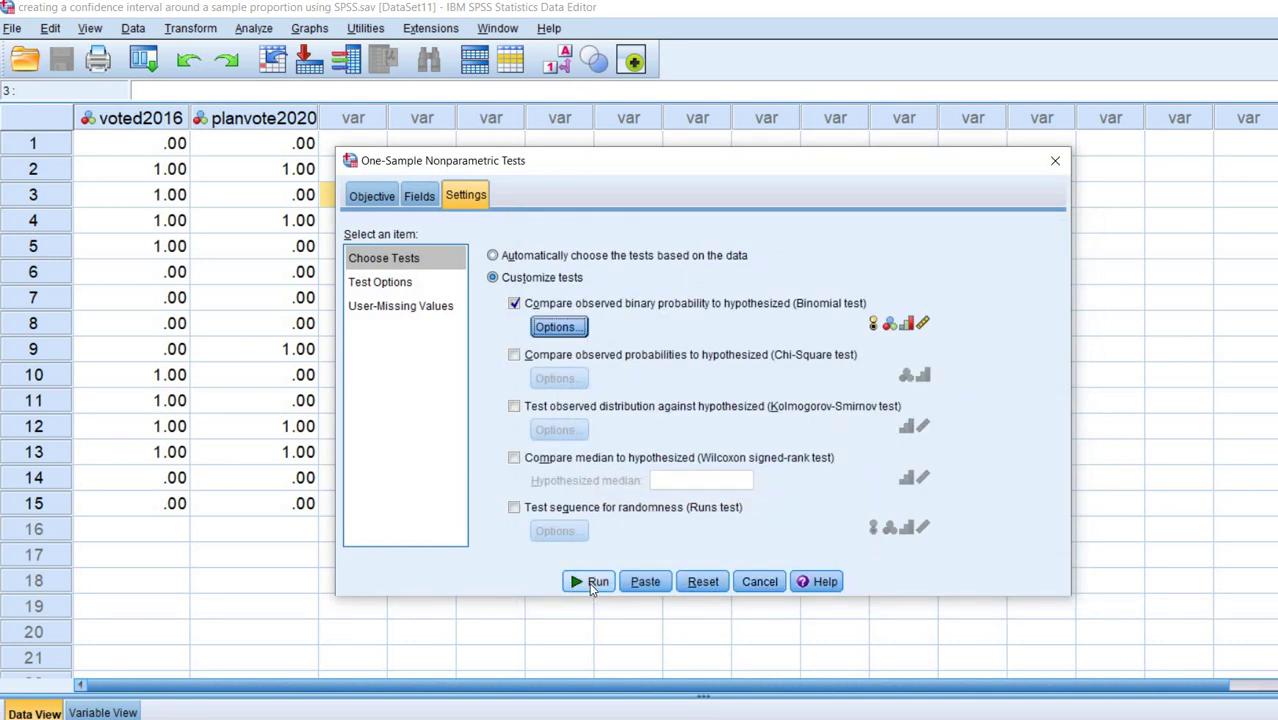
click(592, 584)
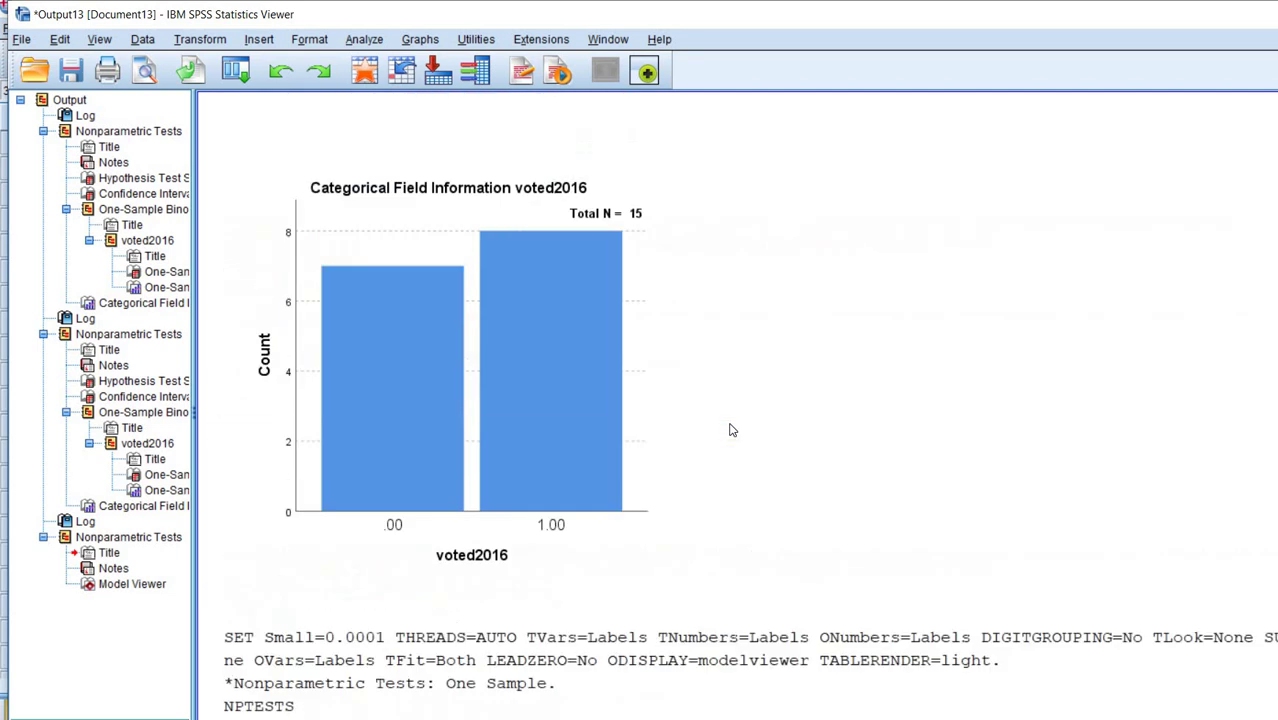
- Open the planvote2020 Hypothesis Test Summary in the Model Viewer and reposition the viewer window
click(590, 228)
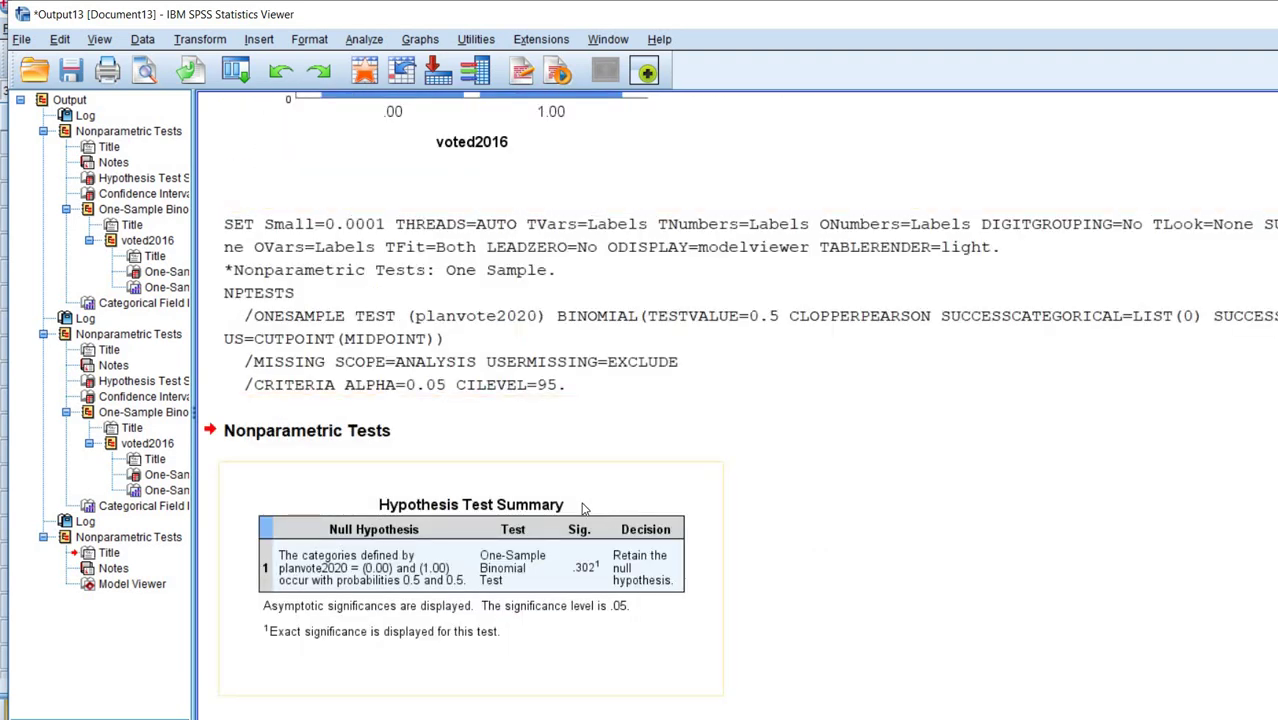
click(585, 509)
double_click(585, 509)
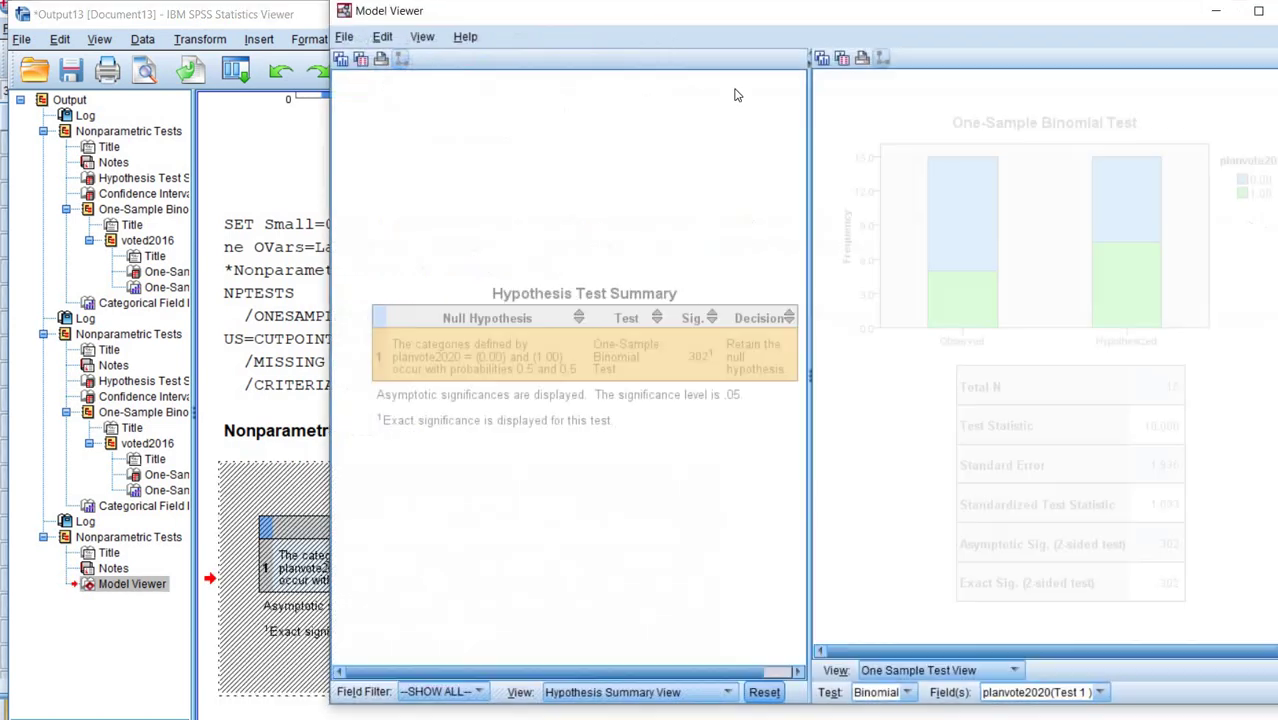
drag(622, 20, 511, 21)
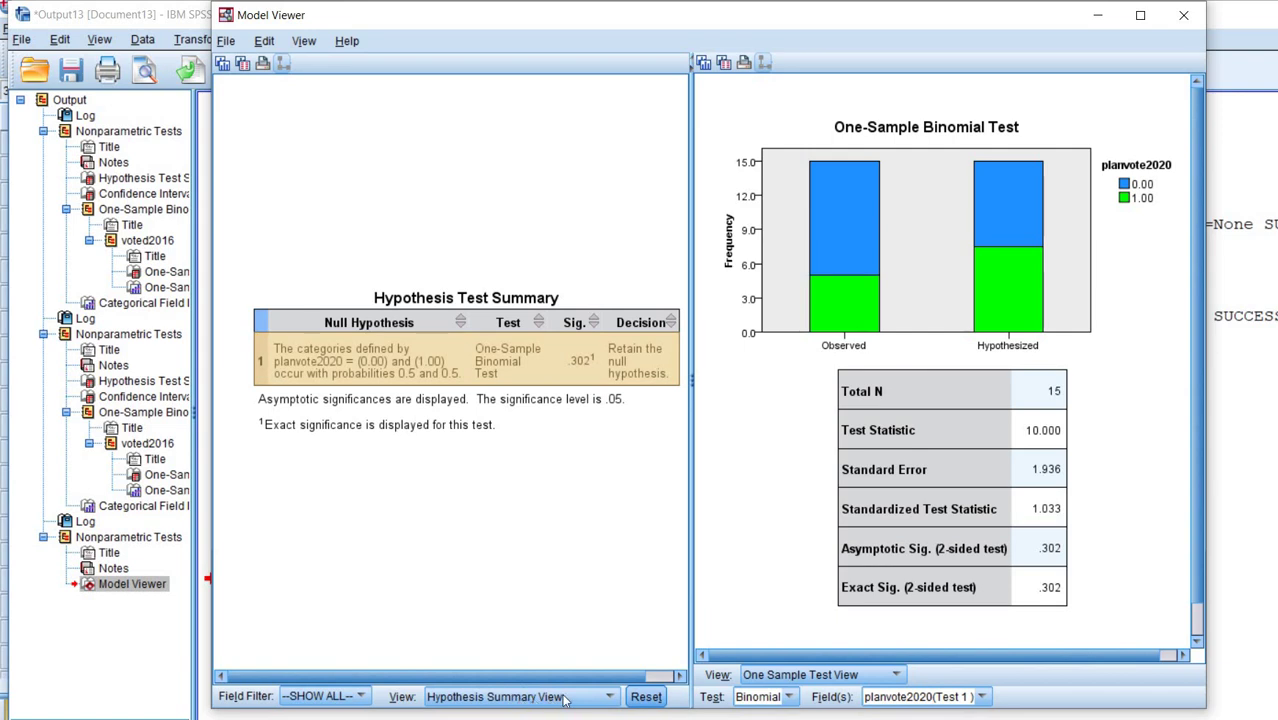
- Switch the Model Viewer to Confidence Interval Summary View and widen its pane to fit the whole table
click(610, 699)
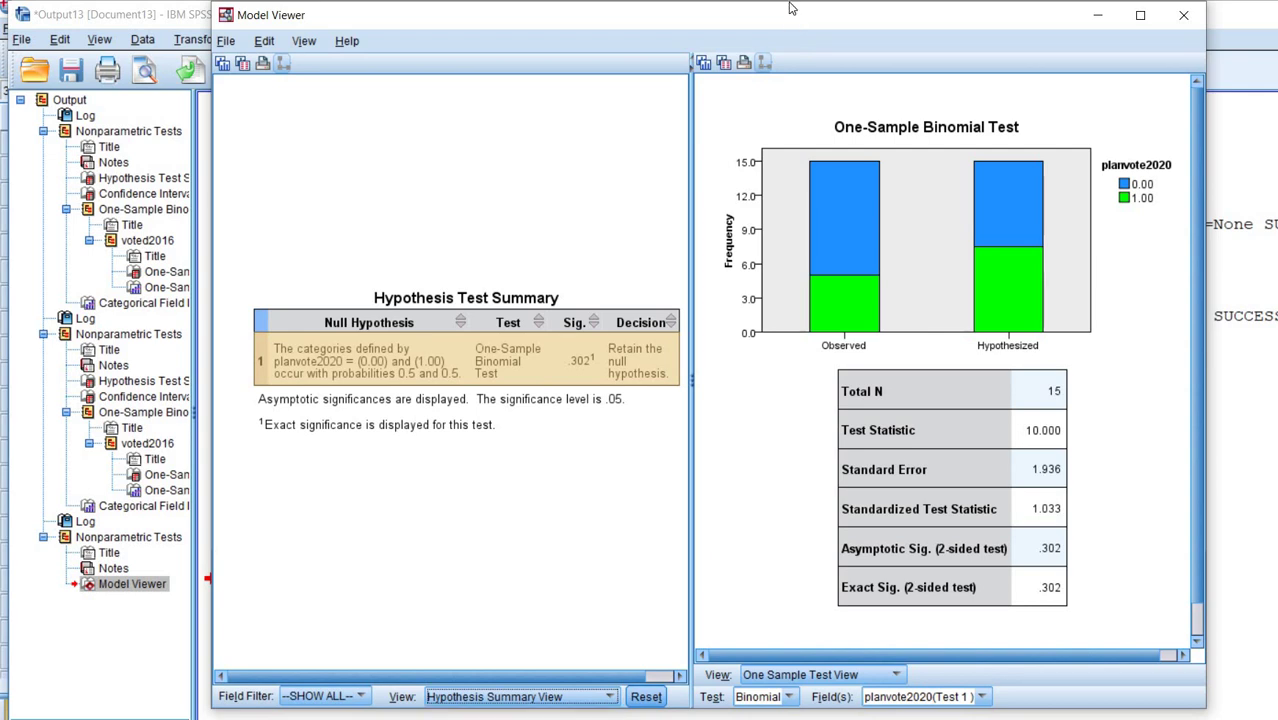
click(567, 612)
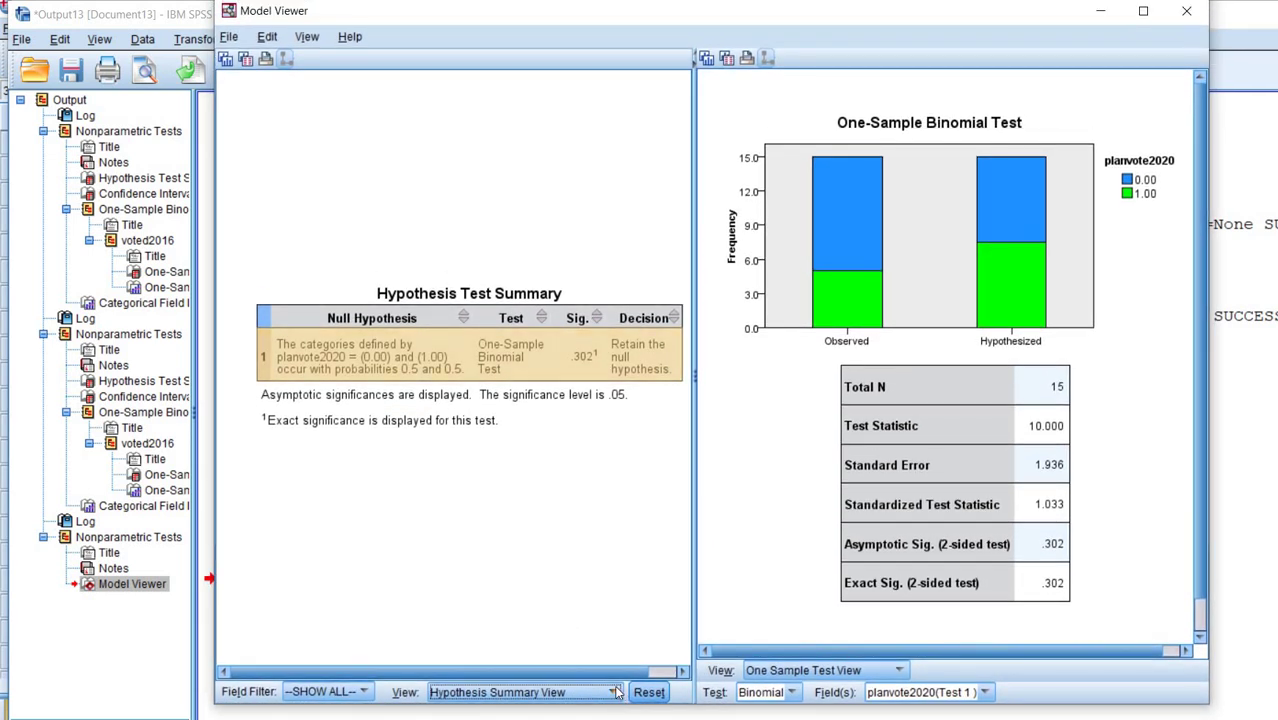
click(614, 692)
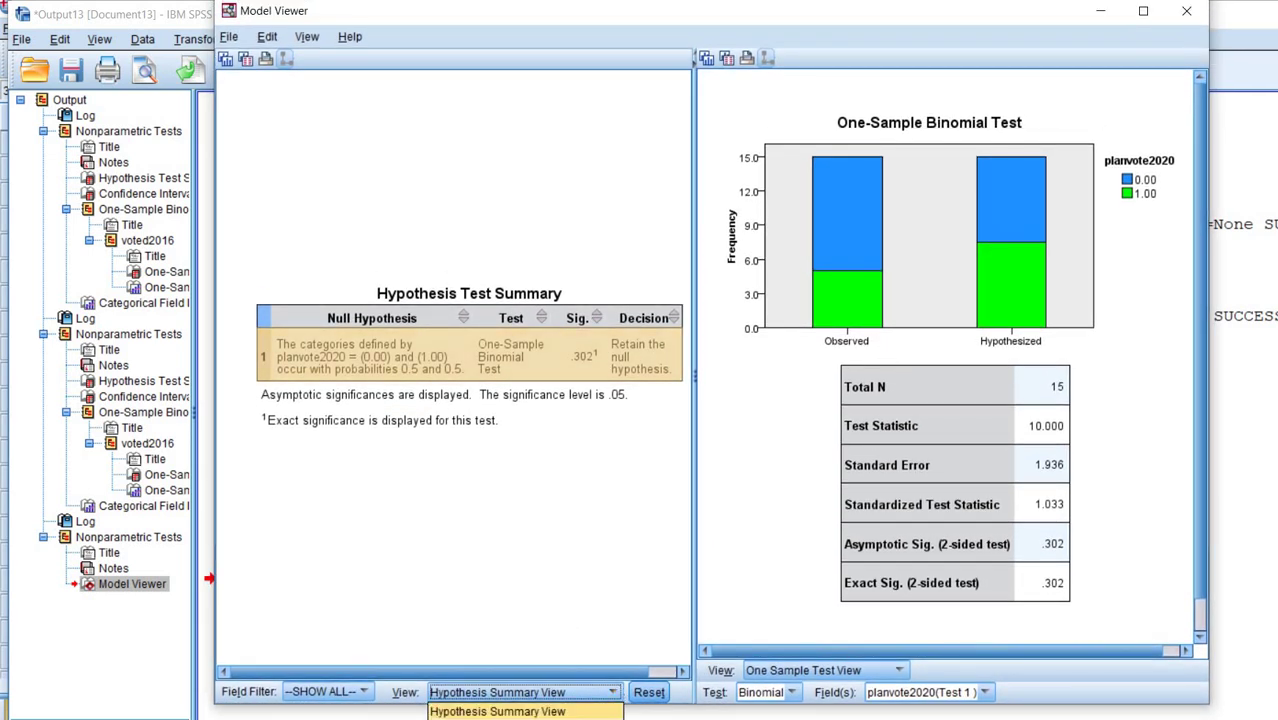
click(558, 506)
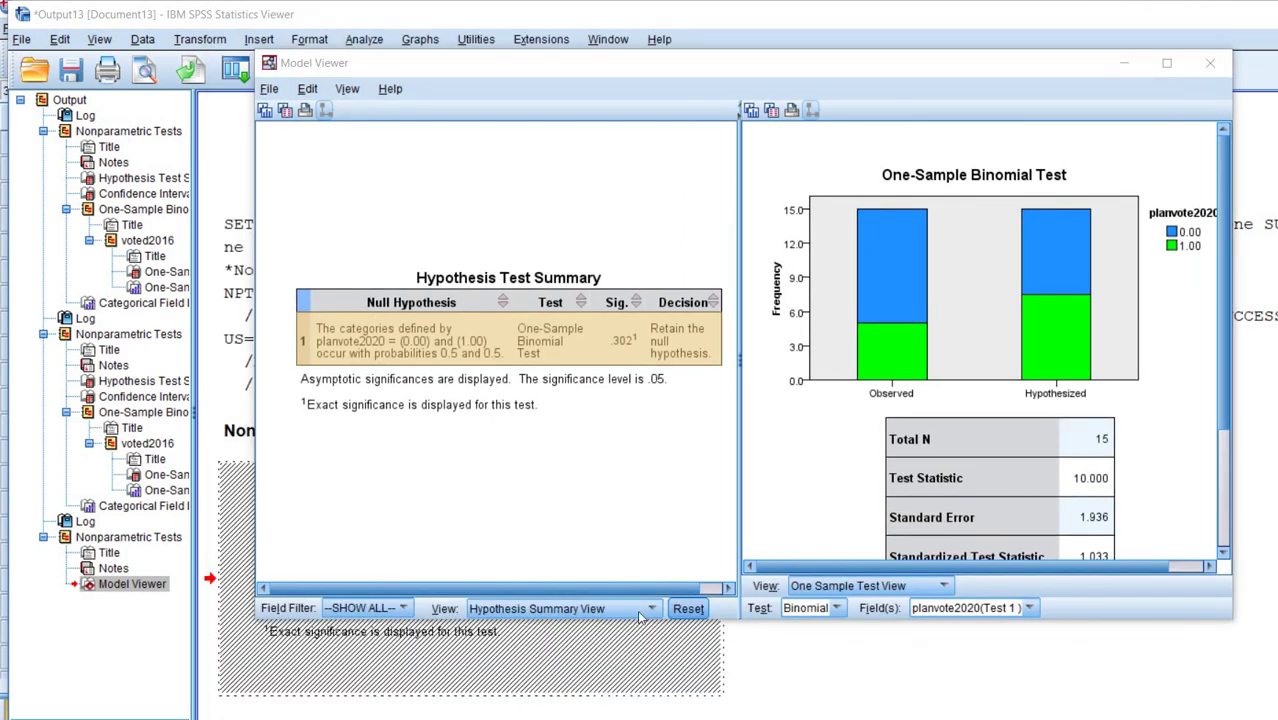
click(651, 609)
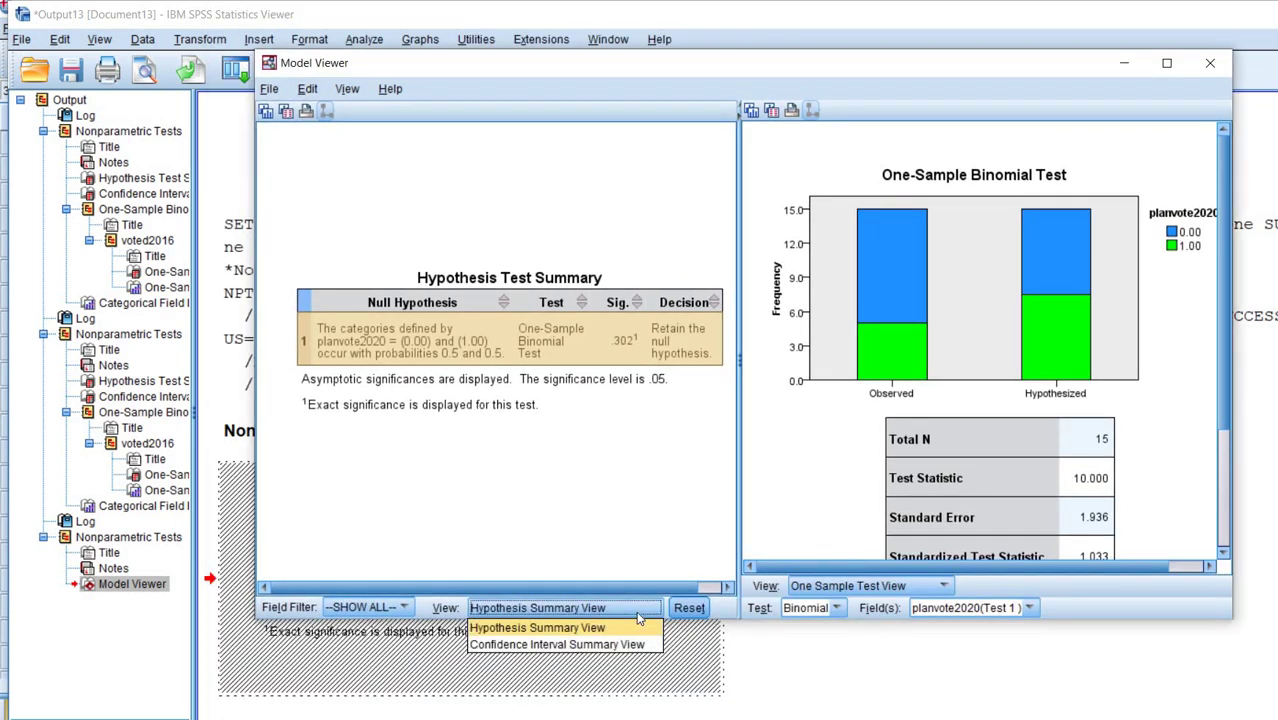
click(527, 645)
drag(779, 370, 815, 382)
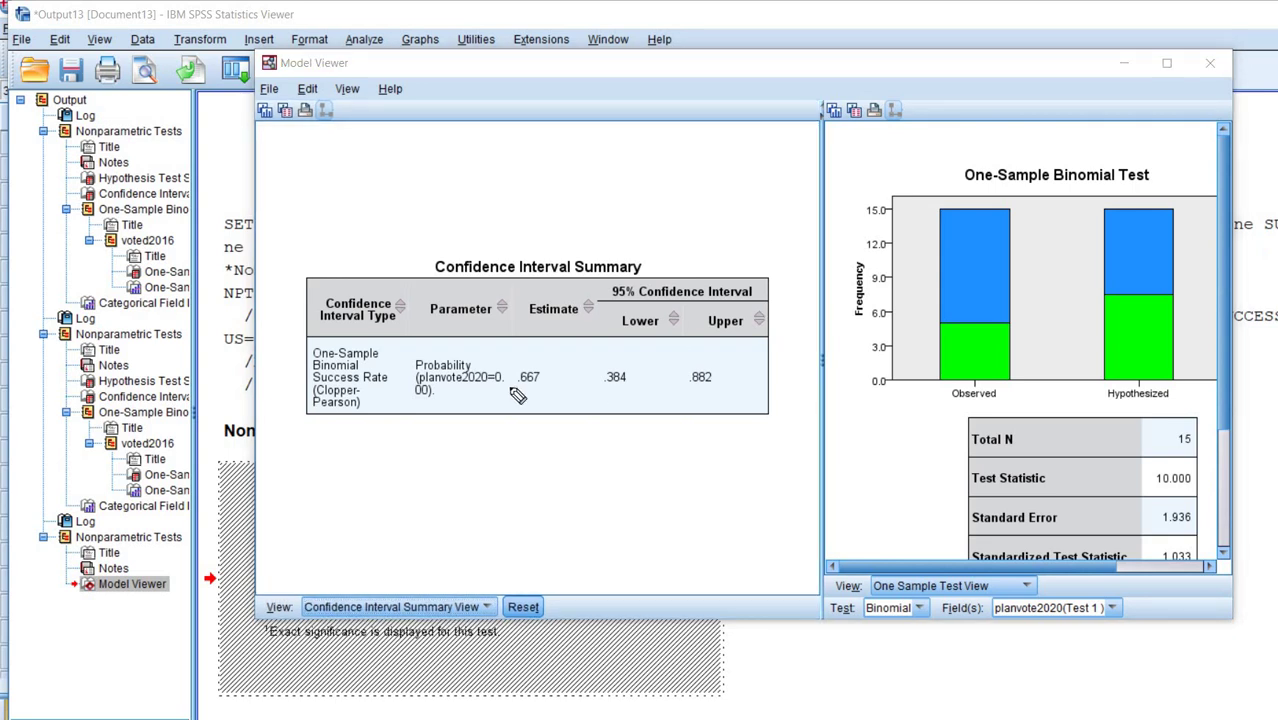
- Examine the estimate and the lower and upper confidence limits for planvote2020=0.00 and close the Model Viewer
mouse_move(515, 395)
mouse_down()
mouse_move(548, 399)
mouse_move(550, 376)
mouse_move(512, 398)
mouse_up()
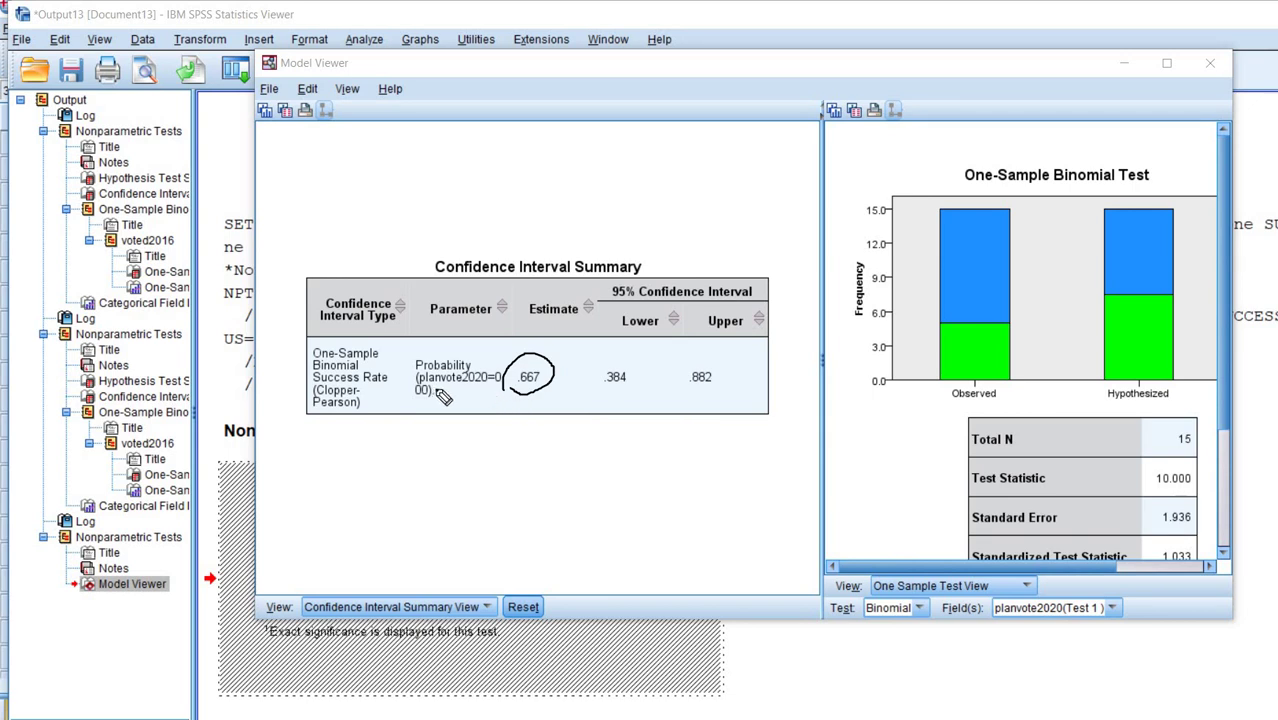
drag(438, 392, 490, 394)
drag(601, 397, 726, 392)
click(1209, 66)
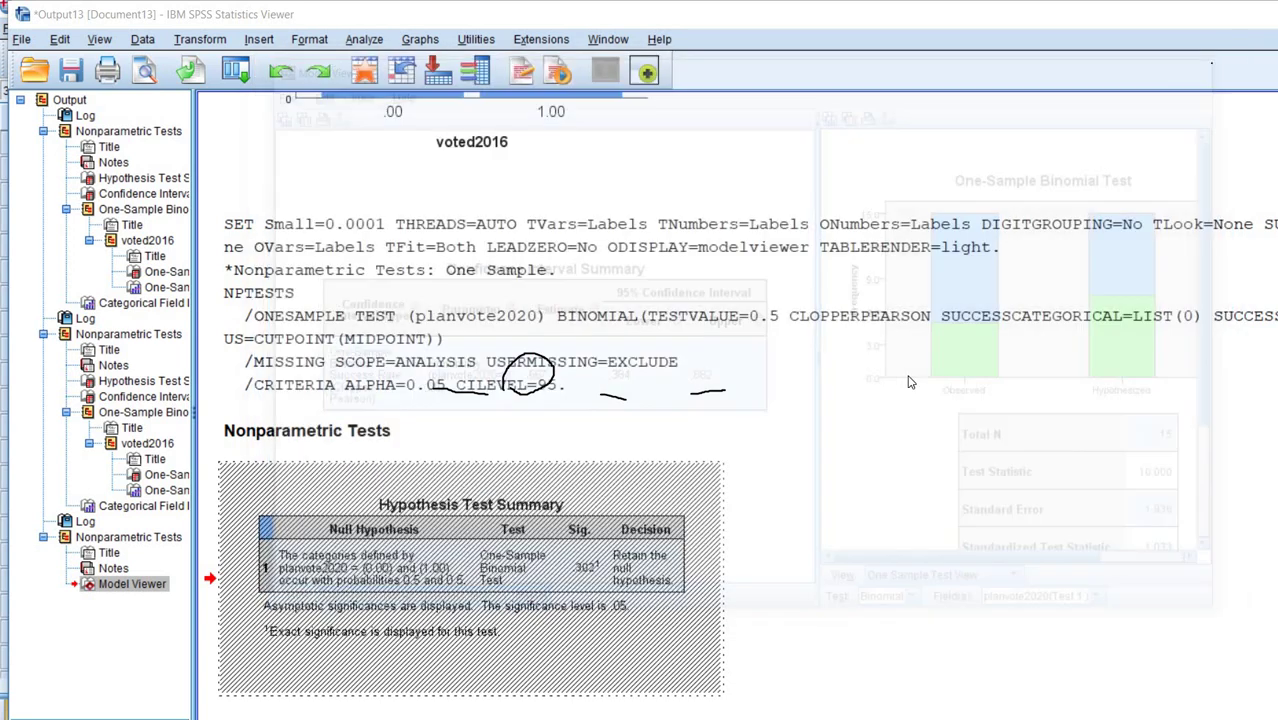
scroll(497, 514, down, 1)
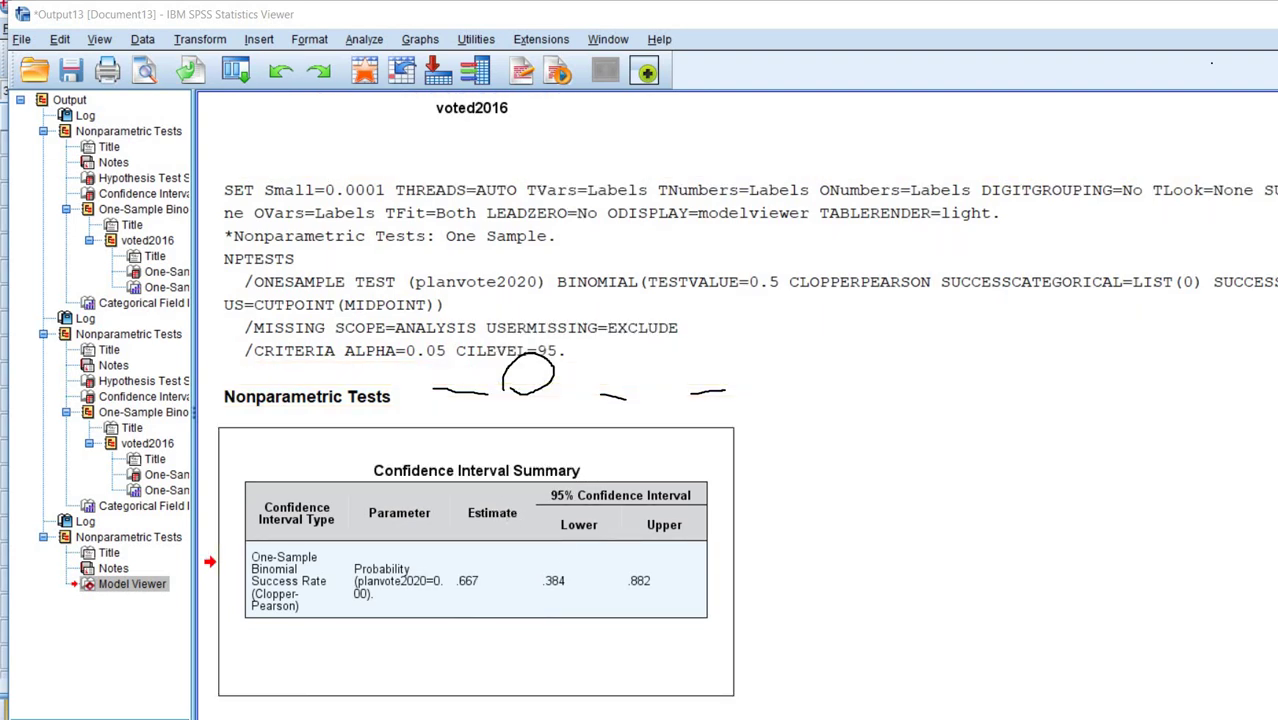
key(Escape)
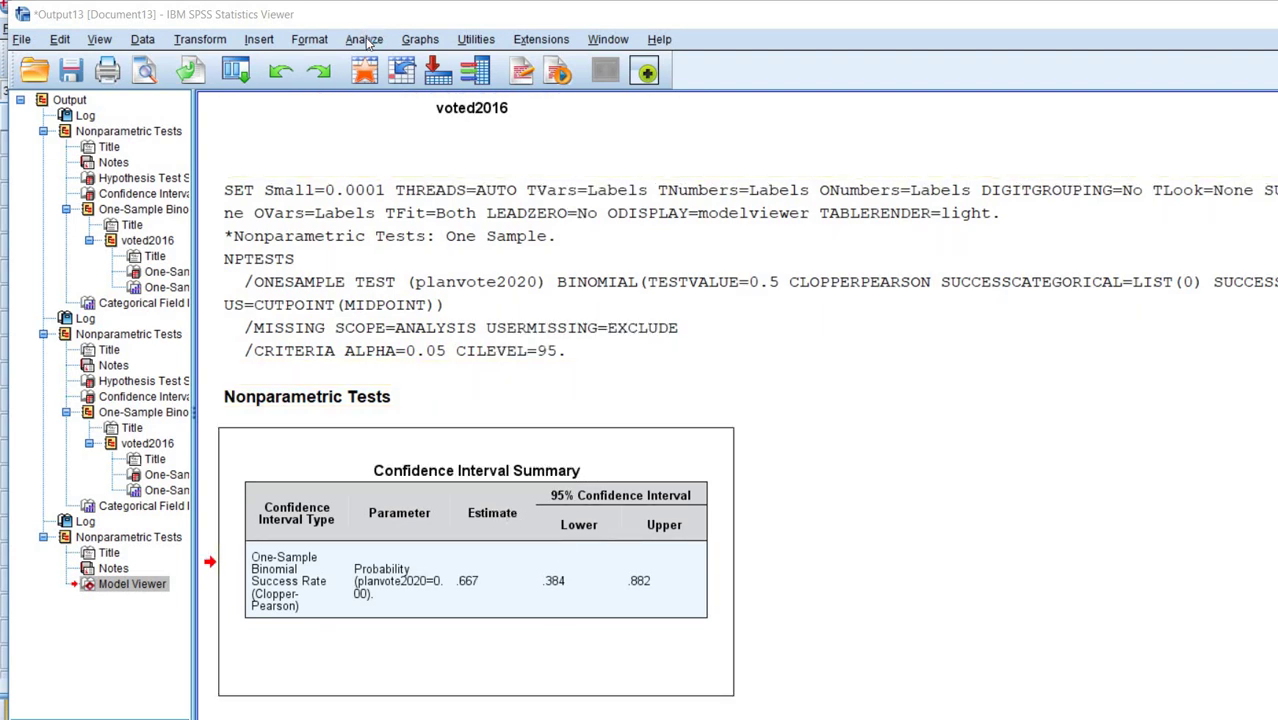
- Reopen the one-sample nonparametric test for planvote2020, change the binomial success value to 1 and run it again
click(365, 39)
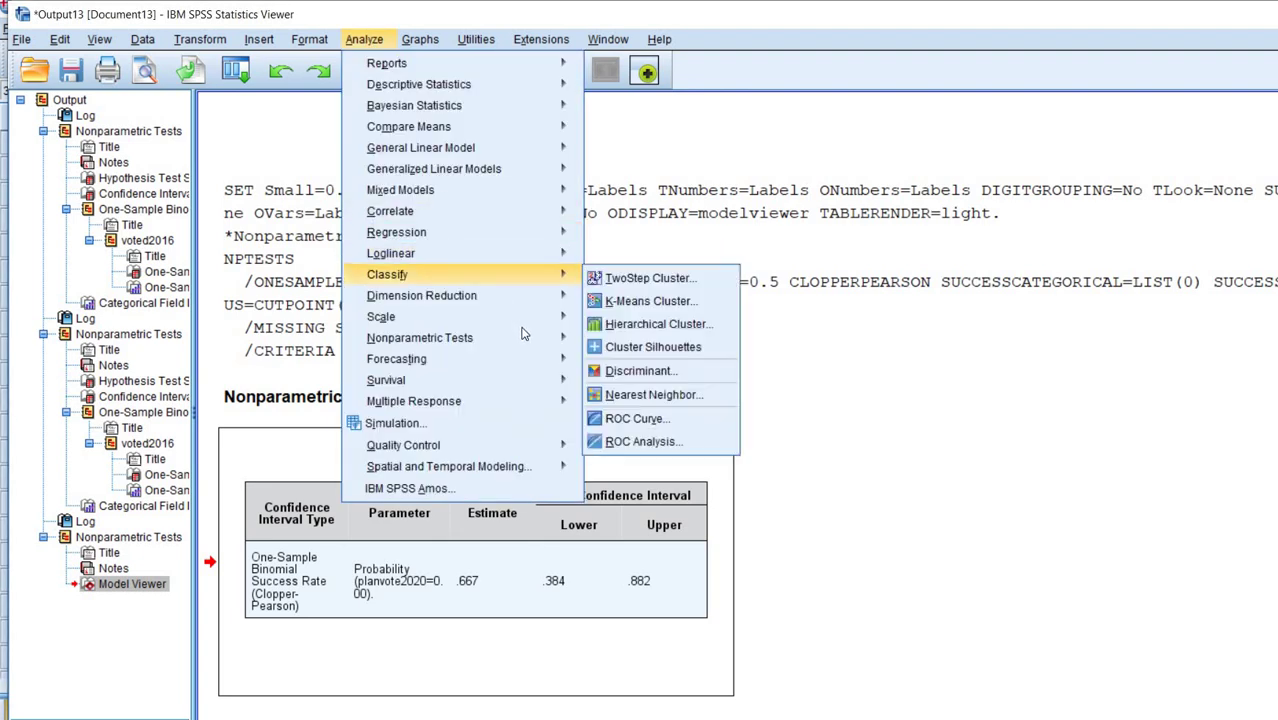
mouse_move(531, 343)
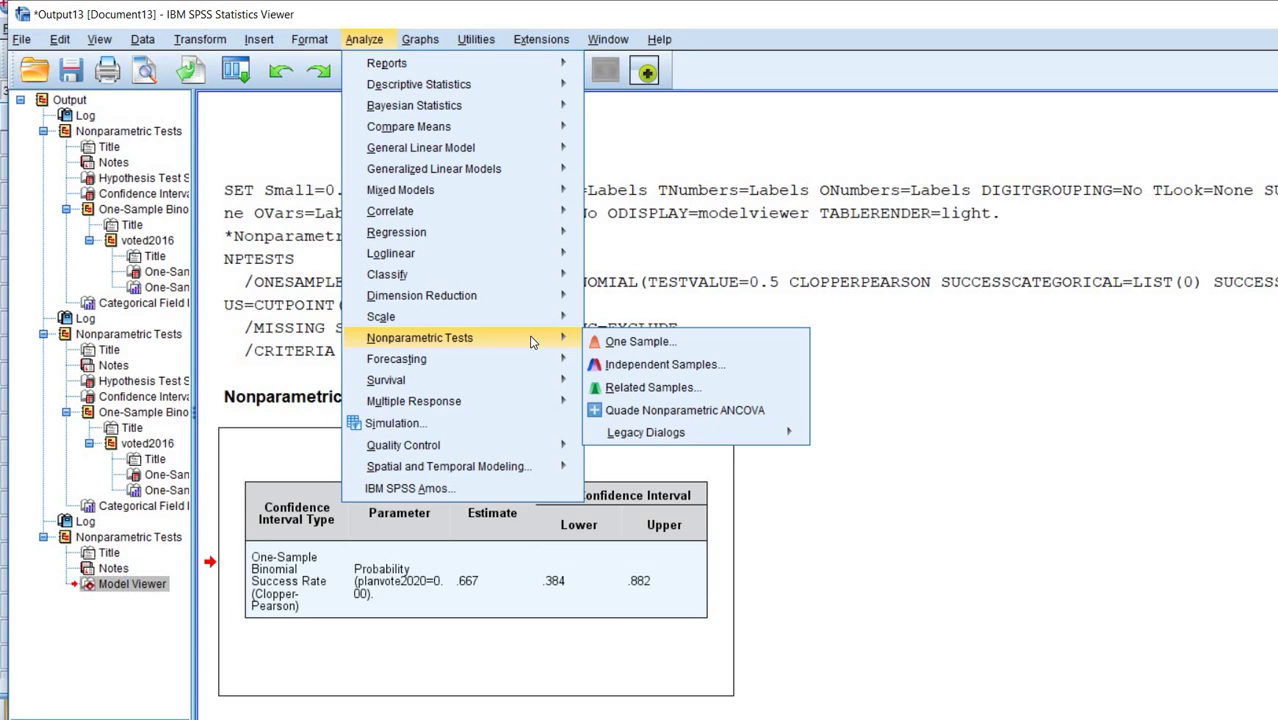
click(634, 345)
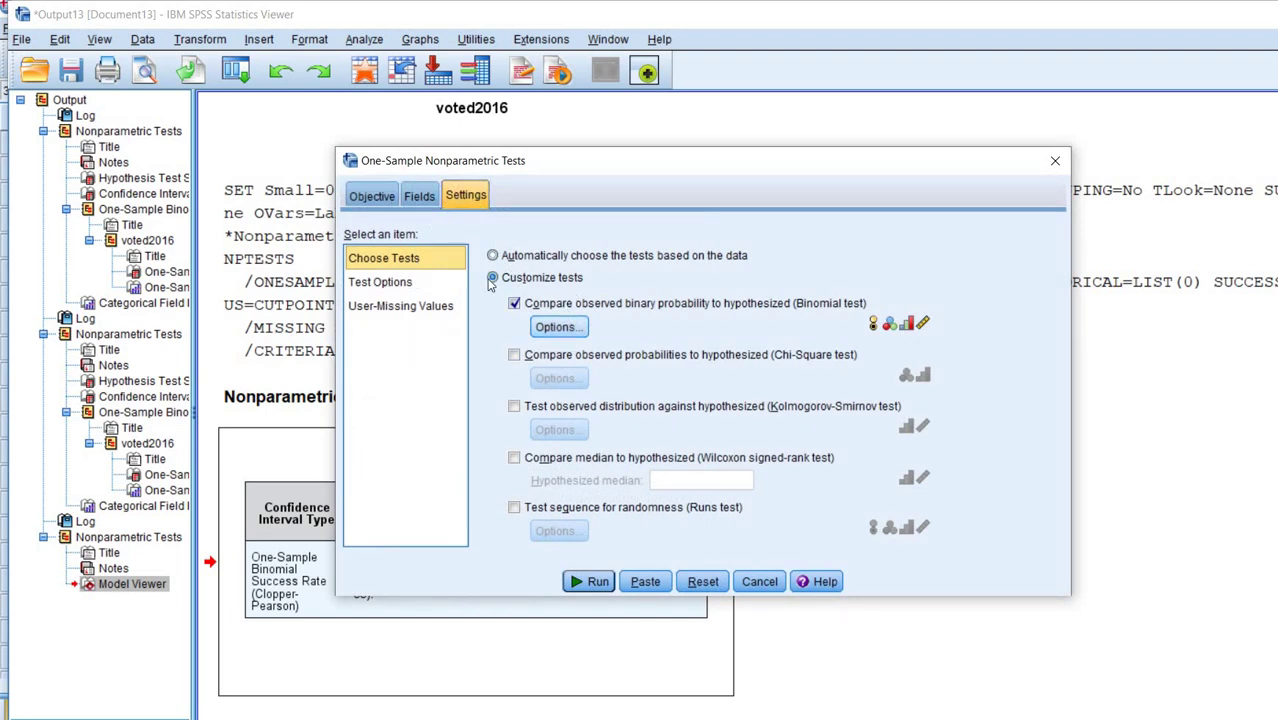
click(570, 332)
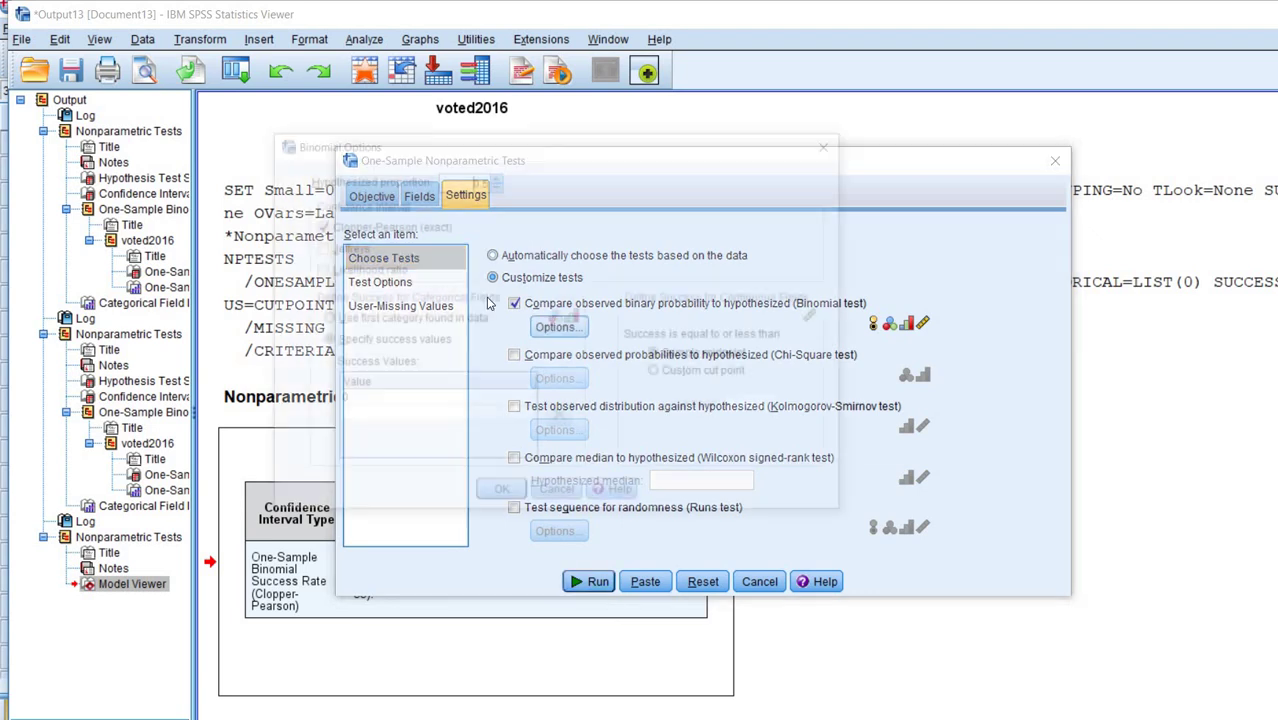
click(365, 401)
key(BackSpace)
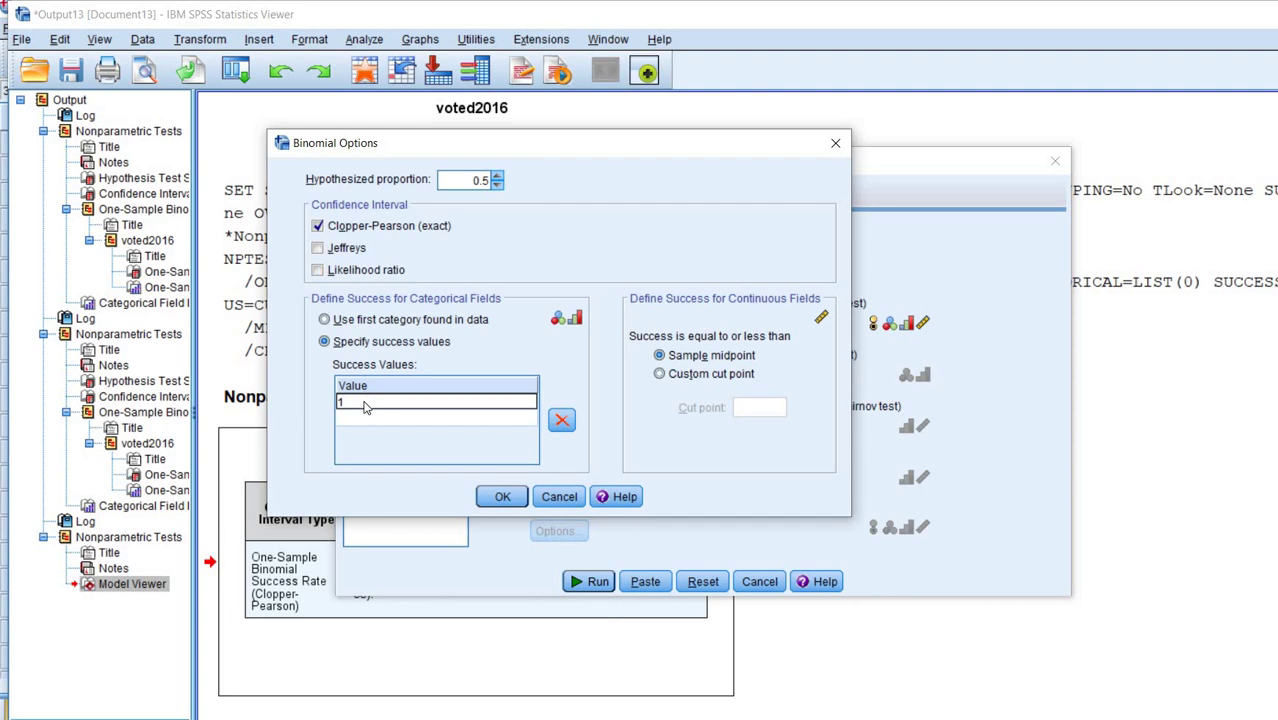
key(Return)
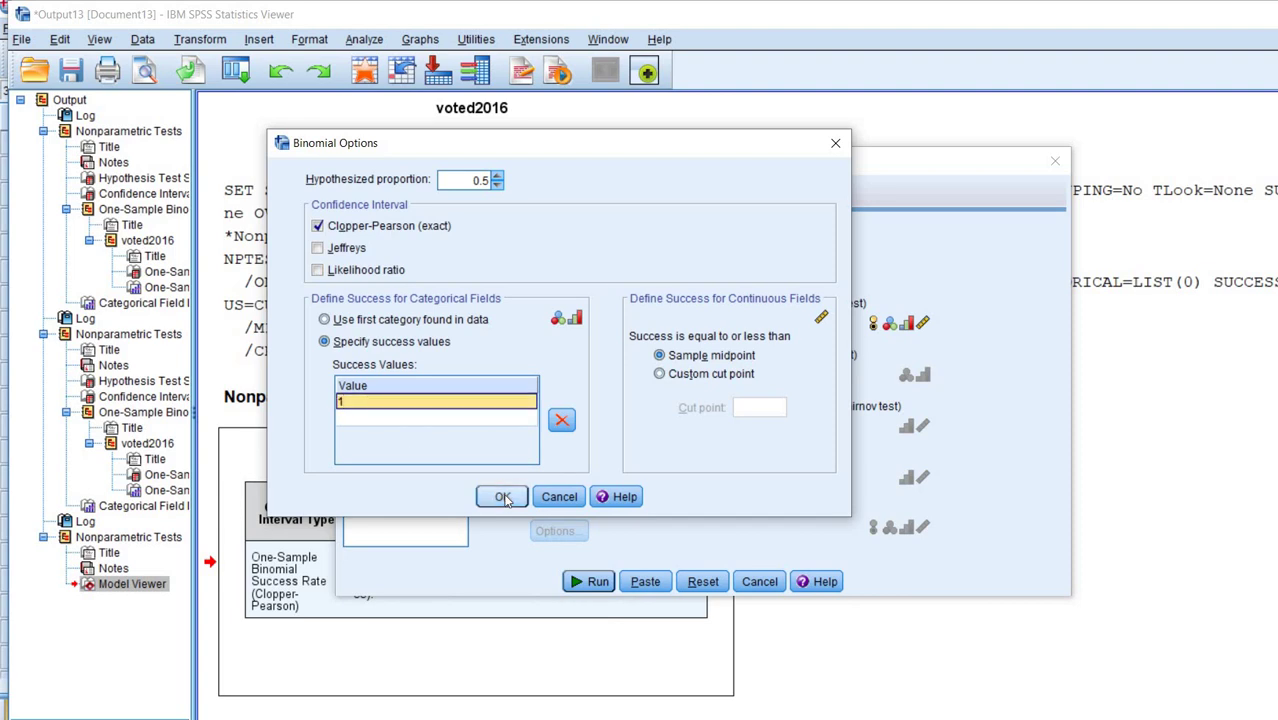
key(Return)
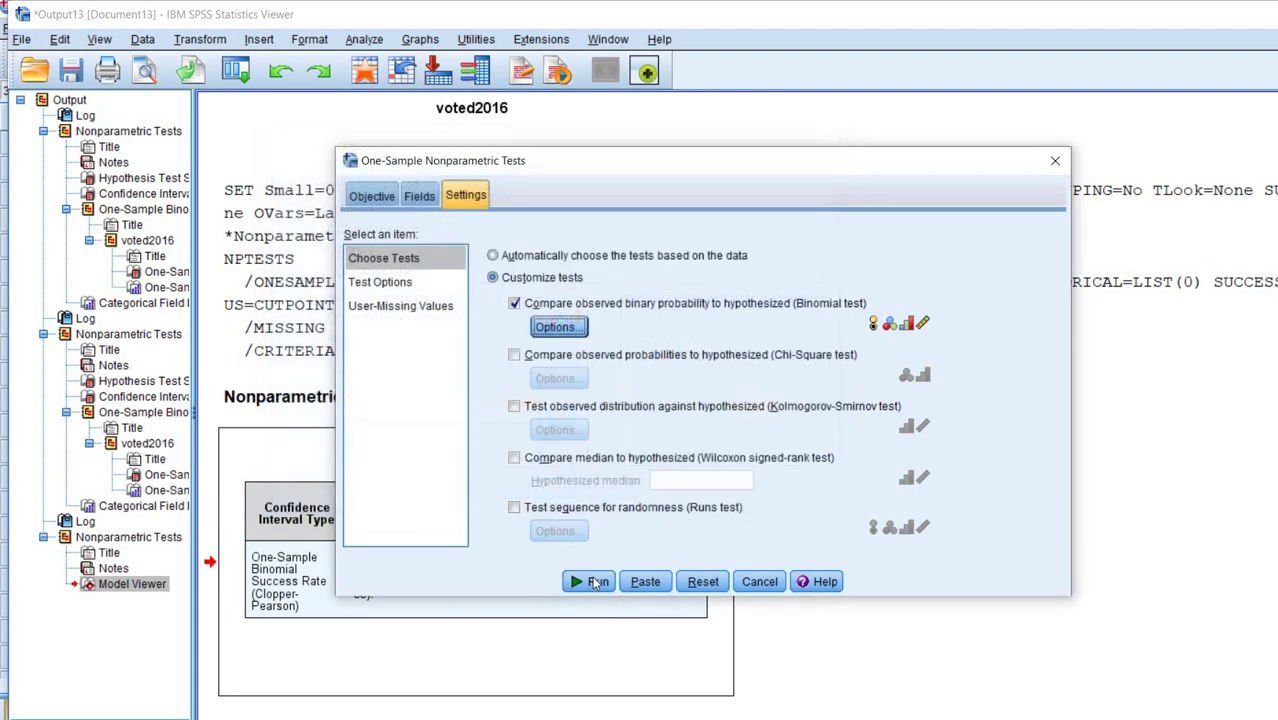
click(592, 581)
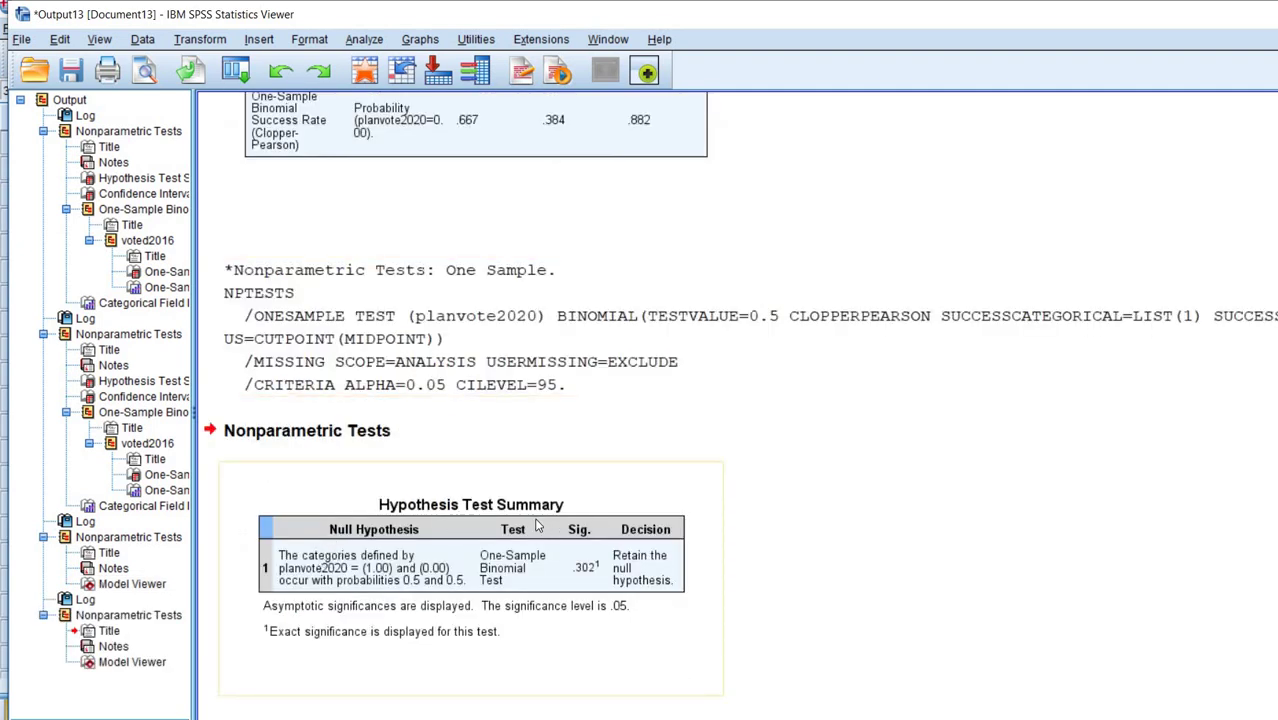
- Open the new planvote2020 result in the Model Viewer and display its Confidence Interval Summary View in a wider pane
double_click(540, 523)
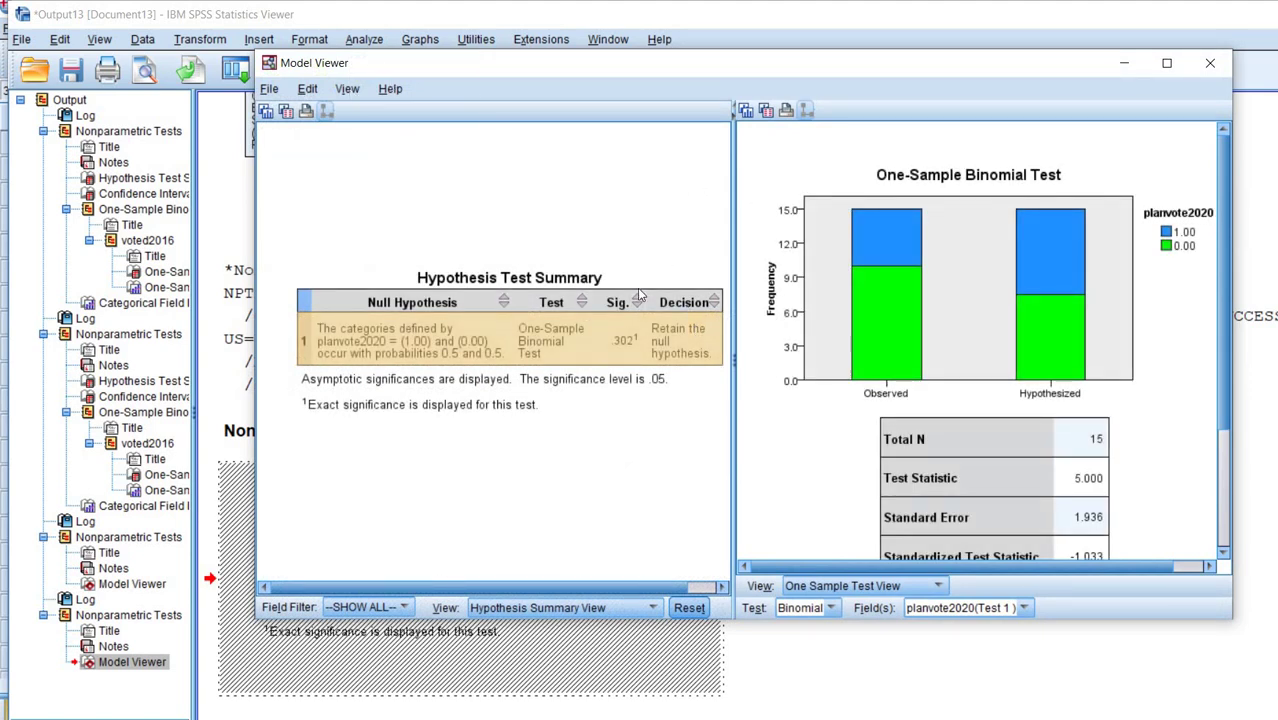
click(651, 609)
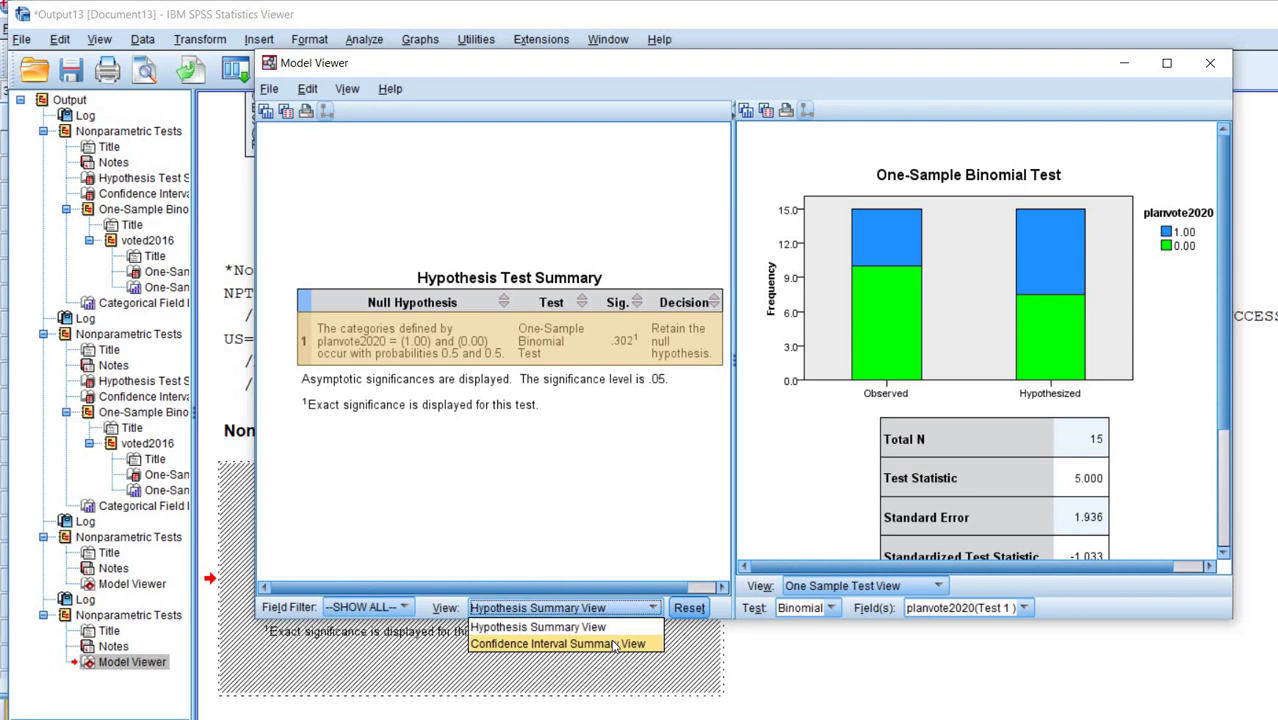
key(Return)
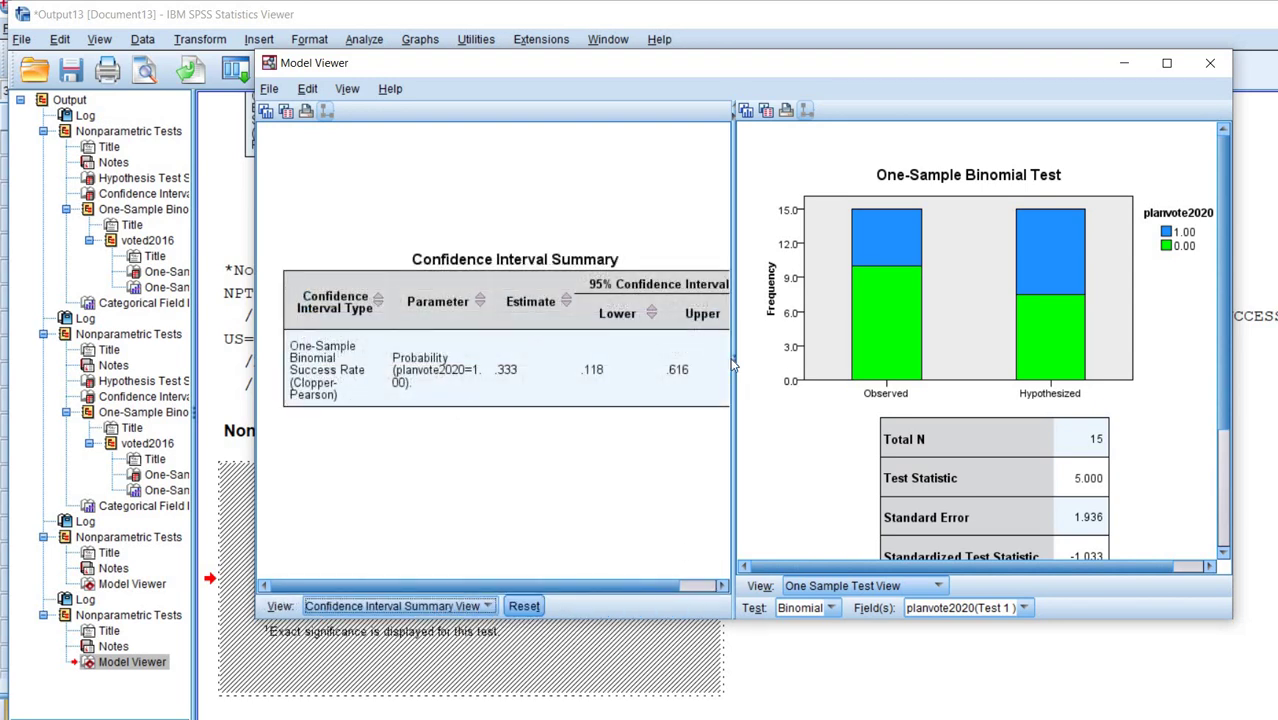
drag(1229, 160, 1229, 160)
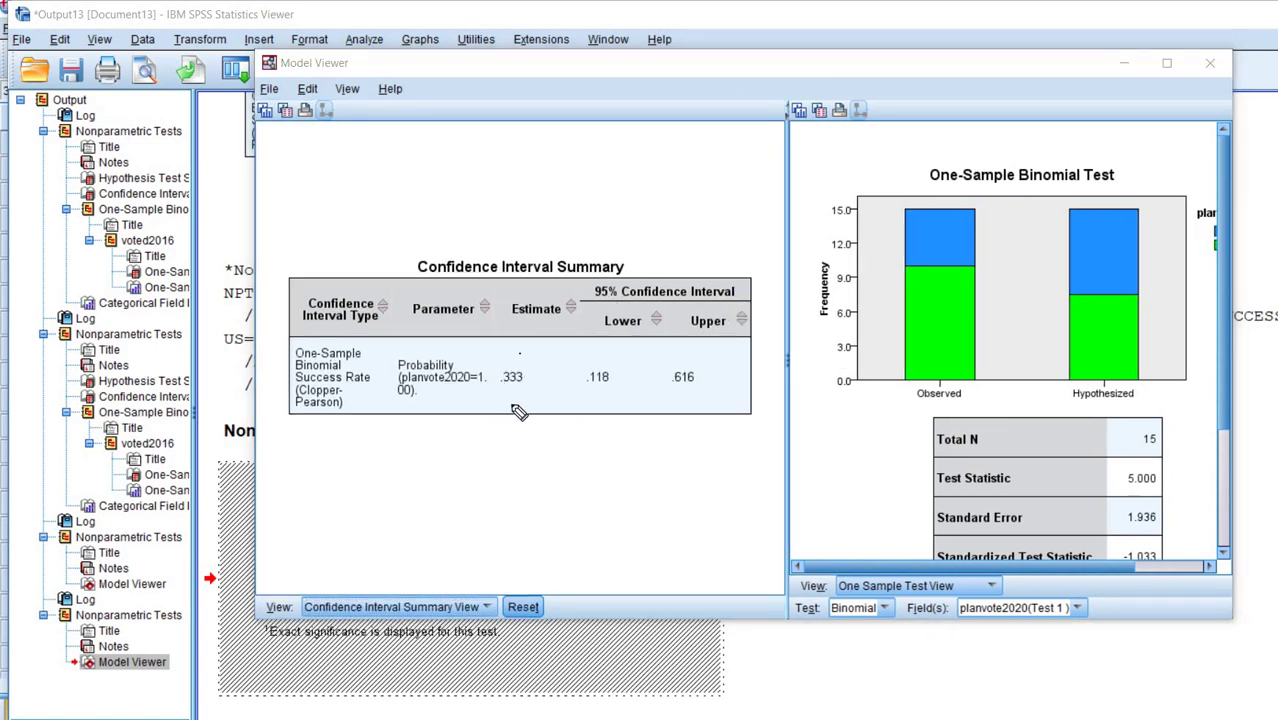
- Examine the estimate and the lower and upper confidence limits for planvote2020=1.00 and return to the output document
mouse_move(488, 377)
mouse_down()
mouse_move(526, 362)
mouse_move(546, 378)
mouse_move(518, 403)
mouse_move(487, 372)
mouse_up()
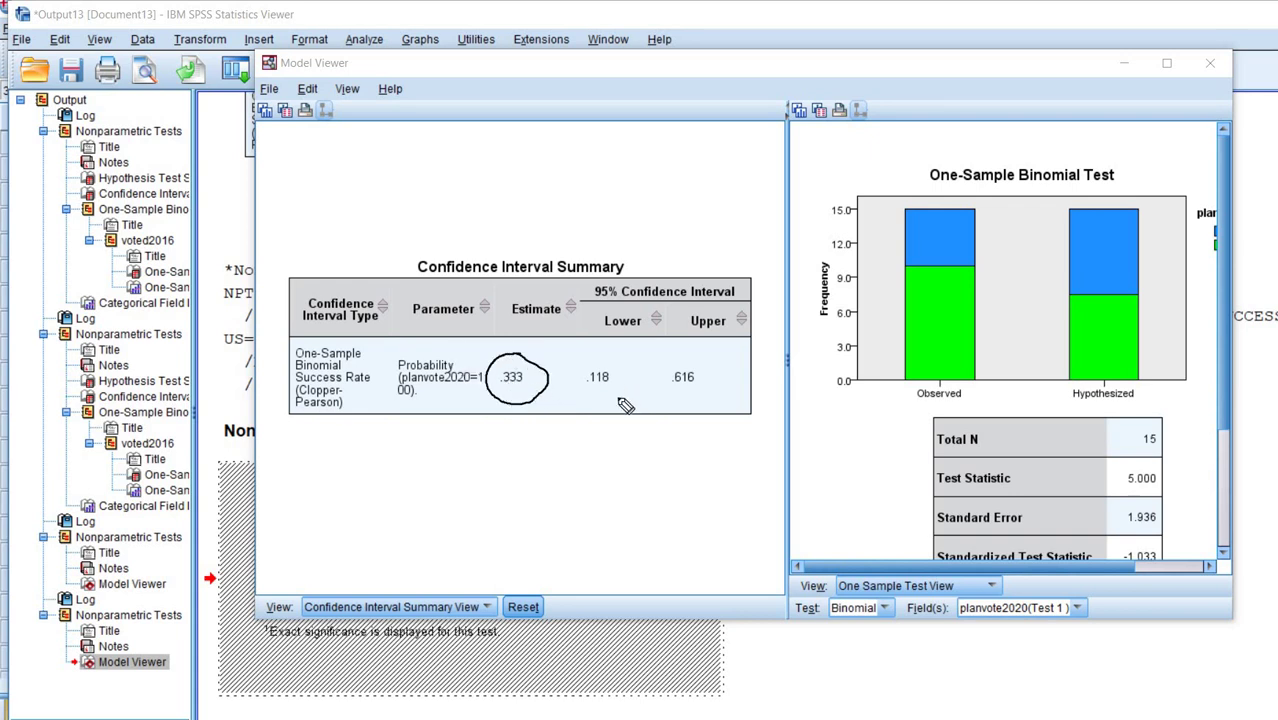
drag(588, 396, 607, 395)
drag(675, 395, 689, 395)
key(alt+F4)
click(85, 599)
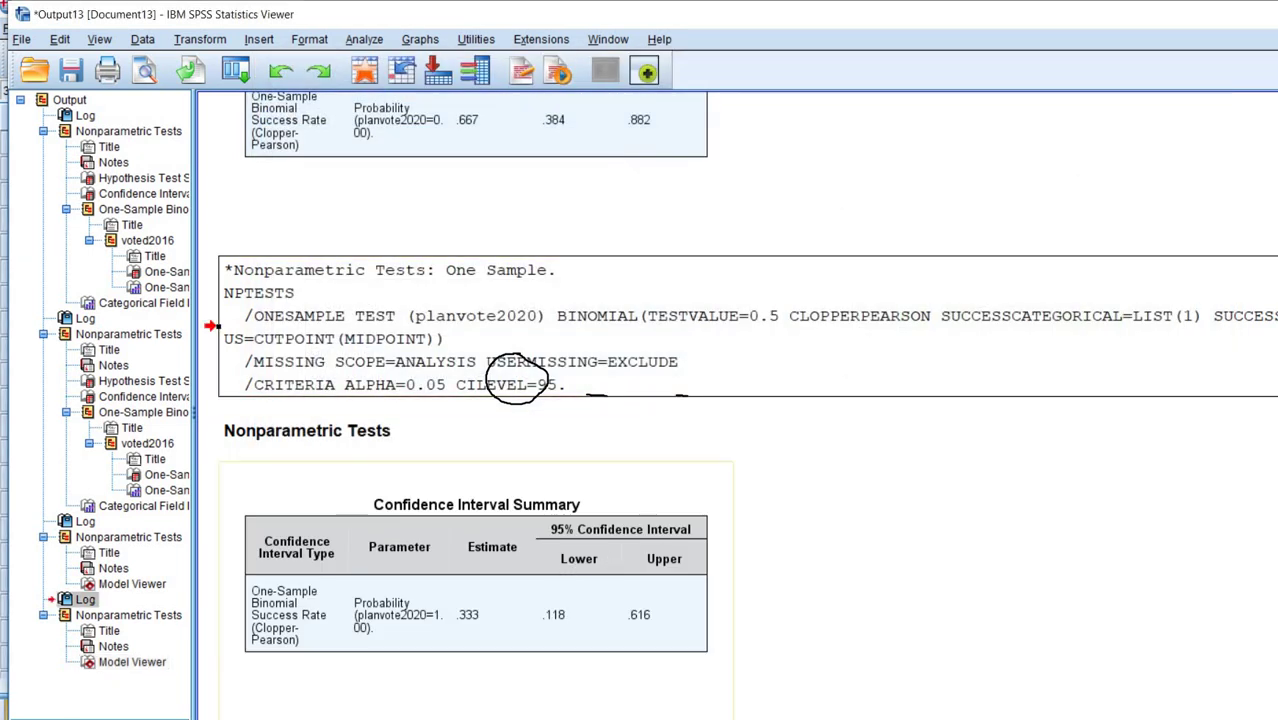
- Switch to the Data Editor and compare the coding of planvote2020 with that of VAR00001 in the first rows
key(Escape)
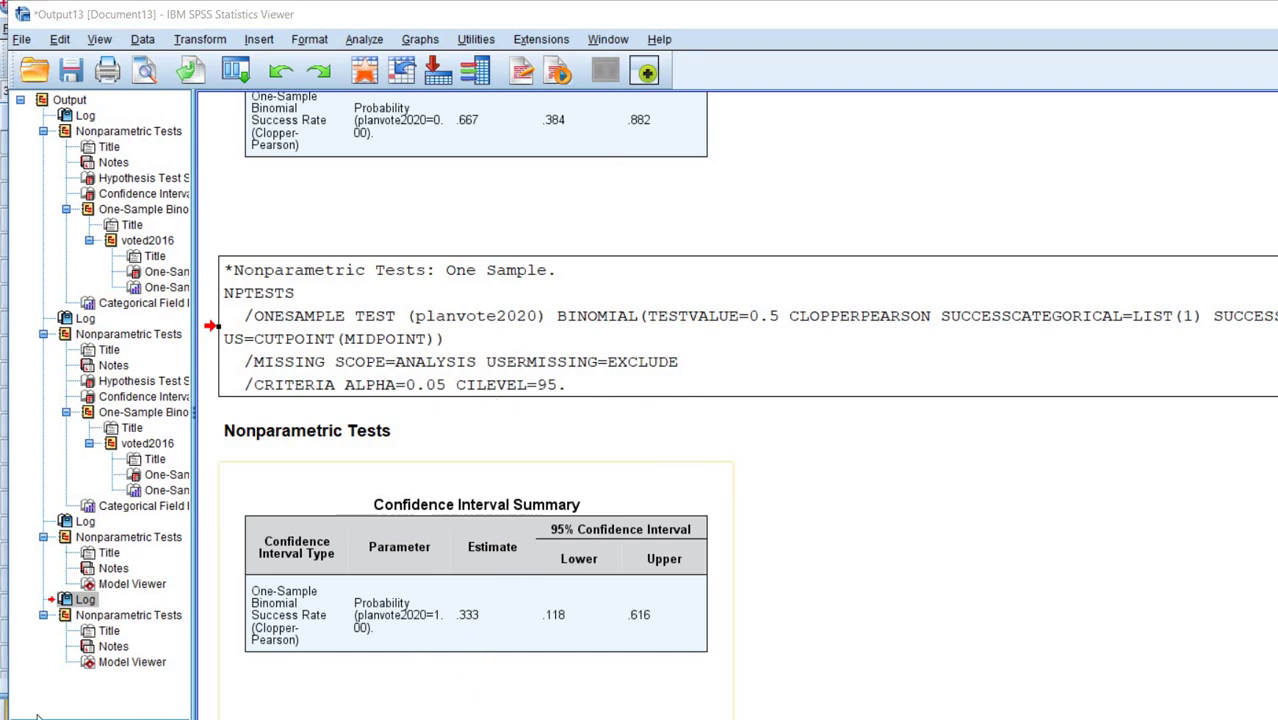
key(alt+Tab)
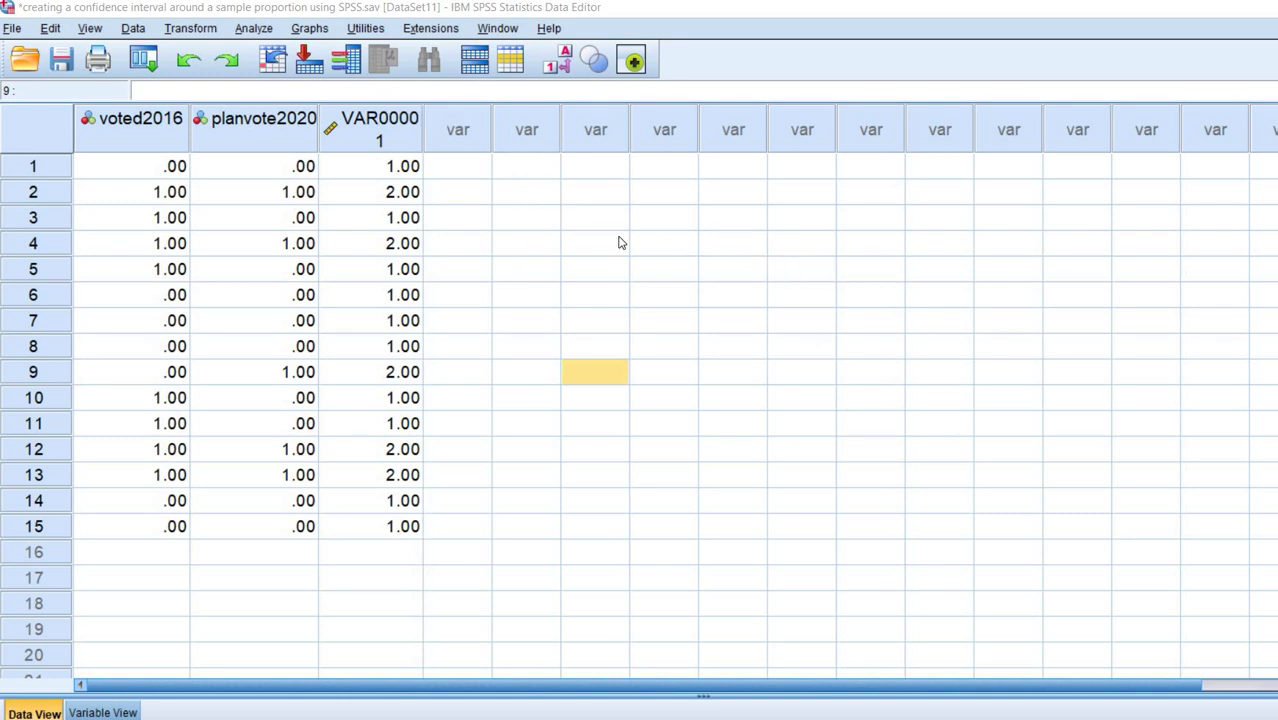
click(288, 174)
key(Down)
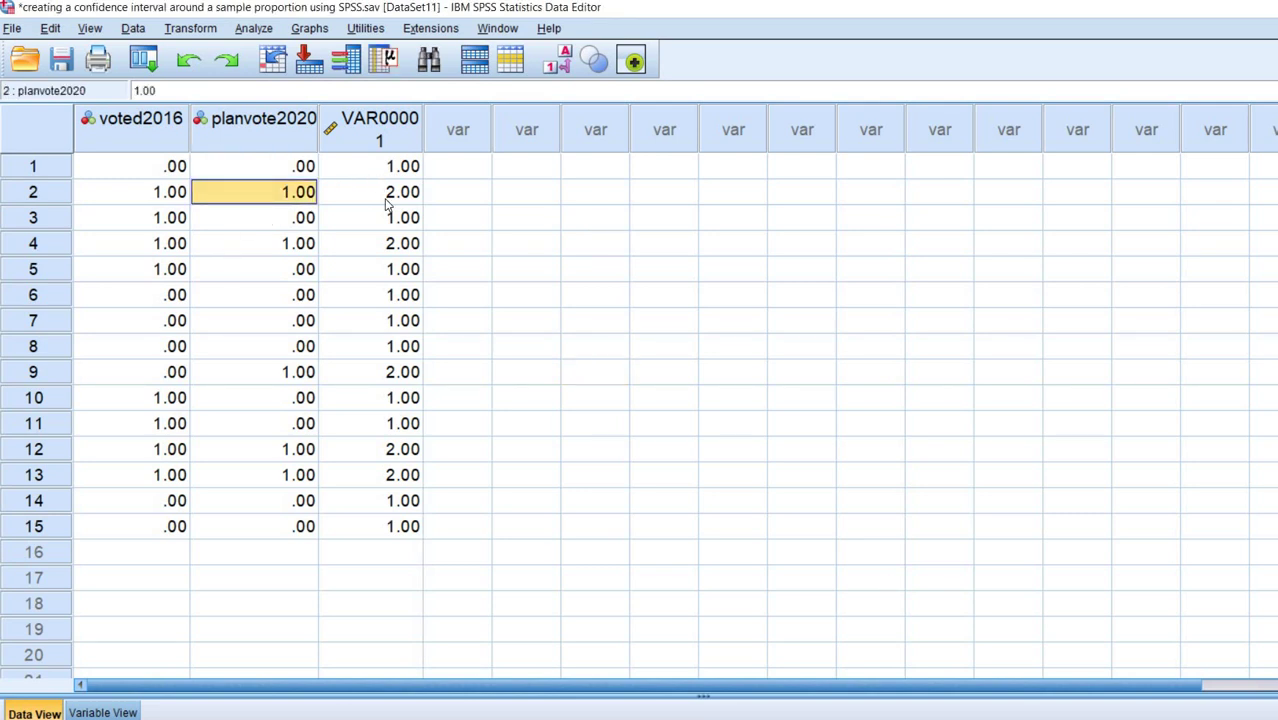
click(390, 160)
key(Down)
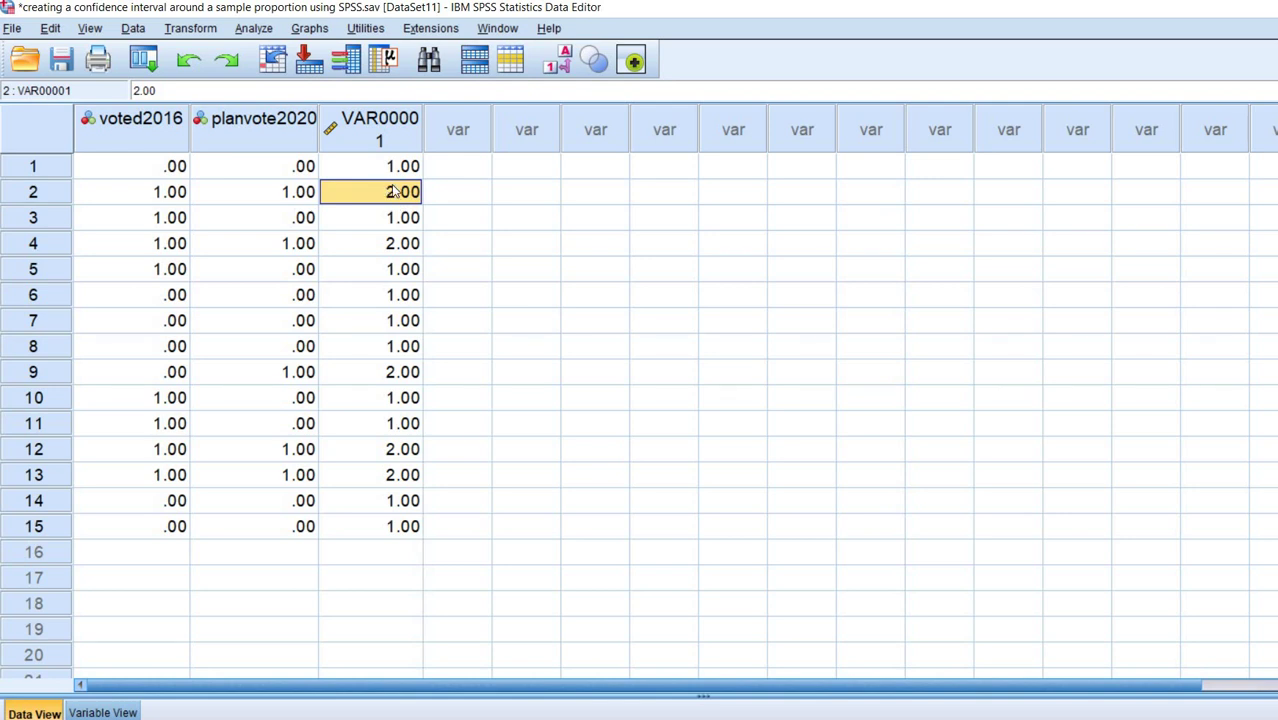
click(377, 133)
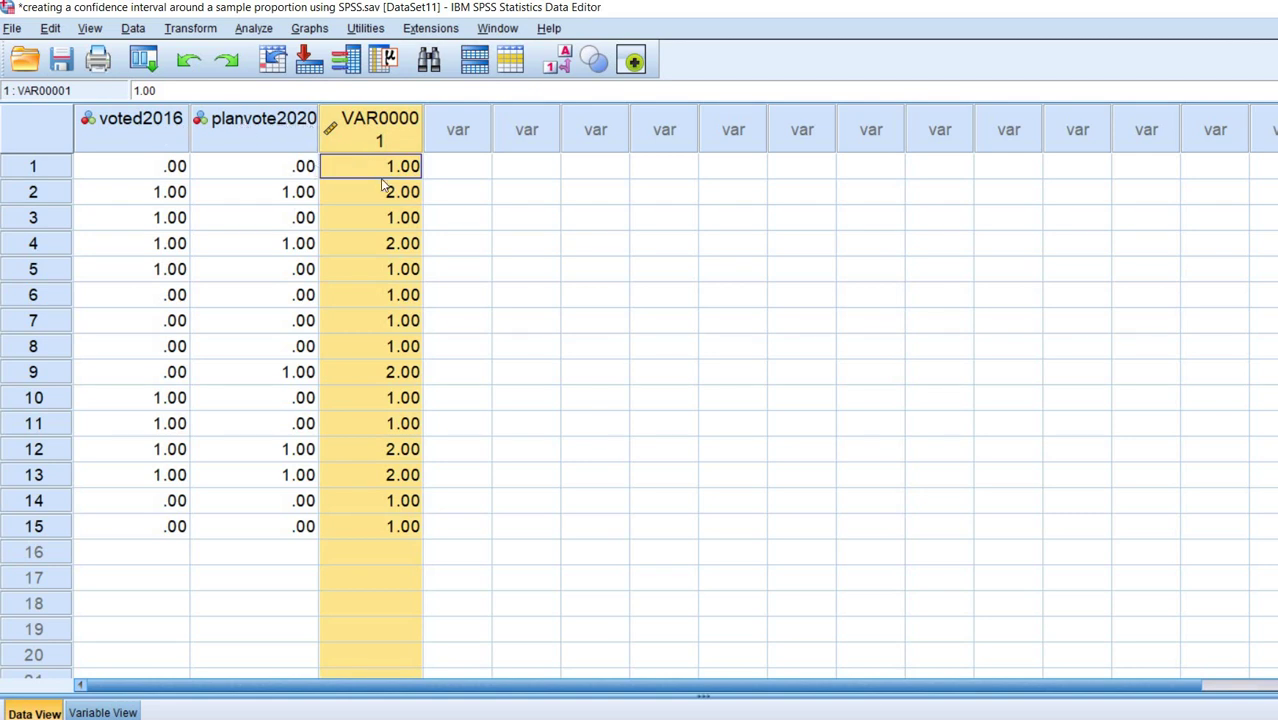
click(301, 177)
key(Down)
key(Up)
key(Right)
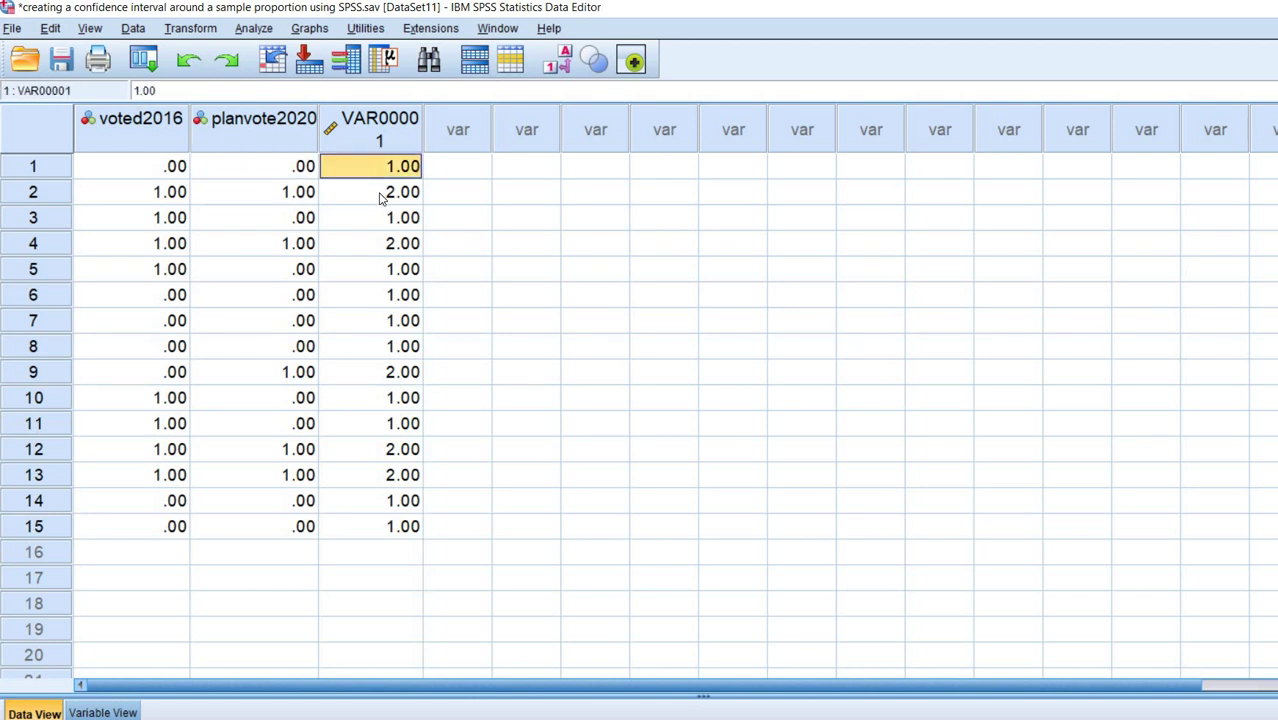
key(Down)
key(Up)
click(254, 28)
mouse_move(450, 306)
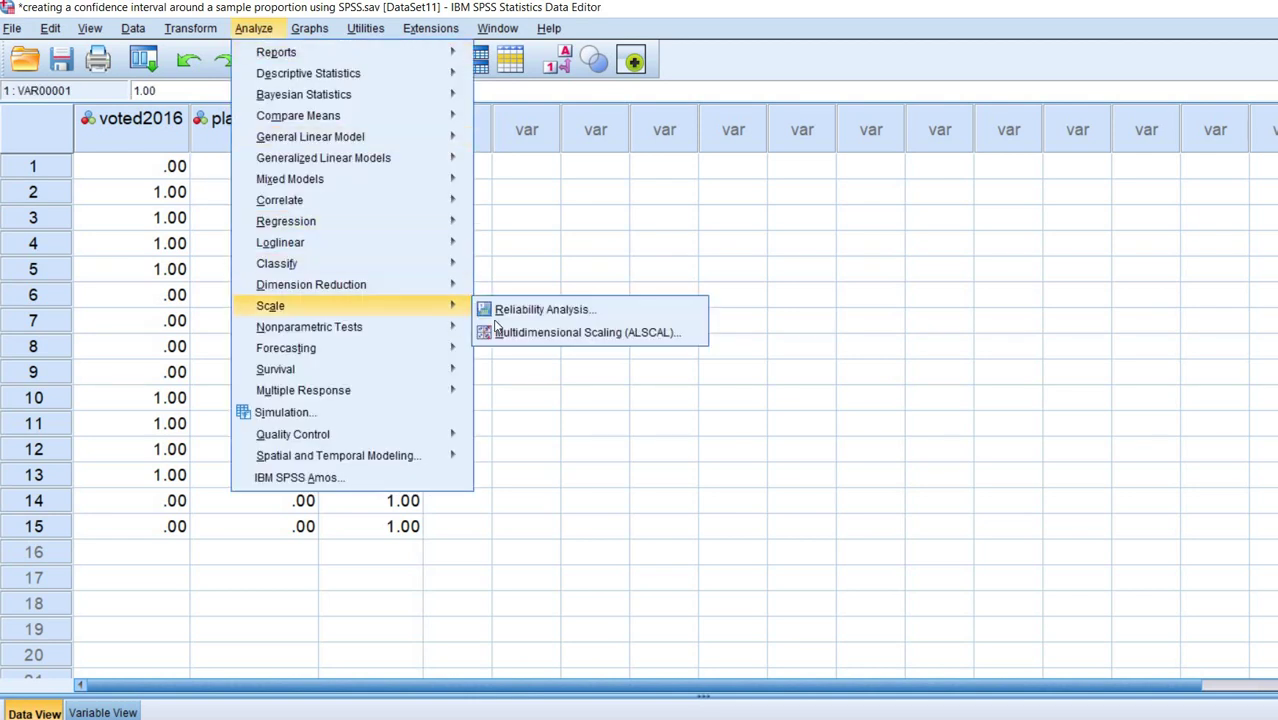
click(522, 327)
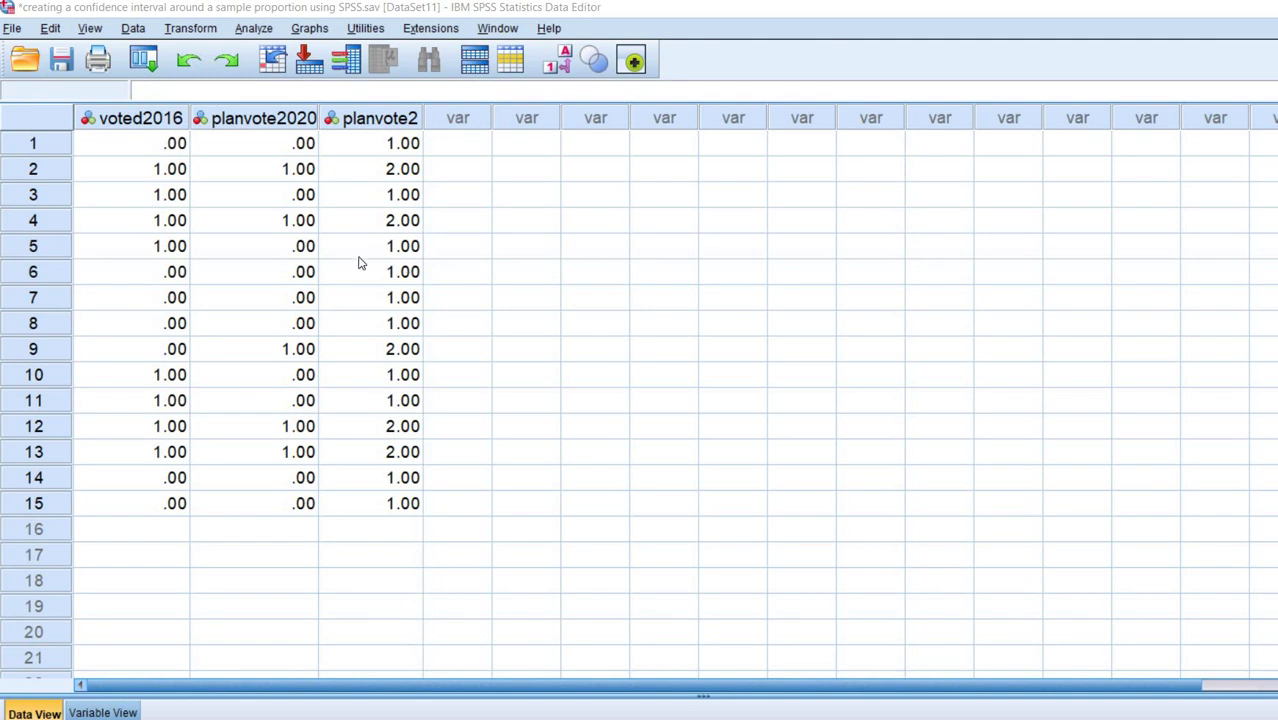
- Check the planvote2 column, open the one-sample nonparametric tests and reset all their settings
click(378, 120)
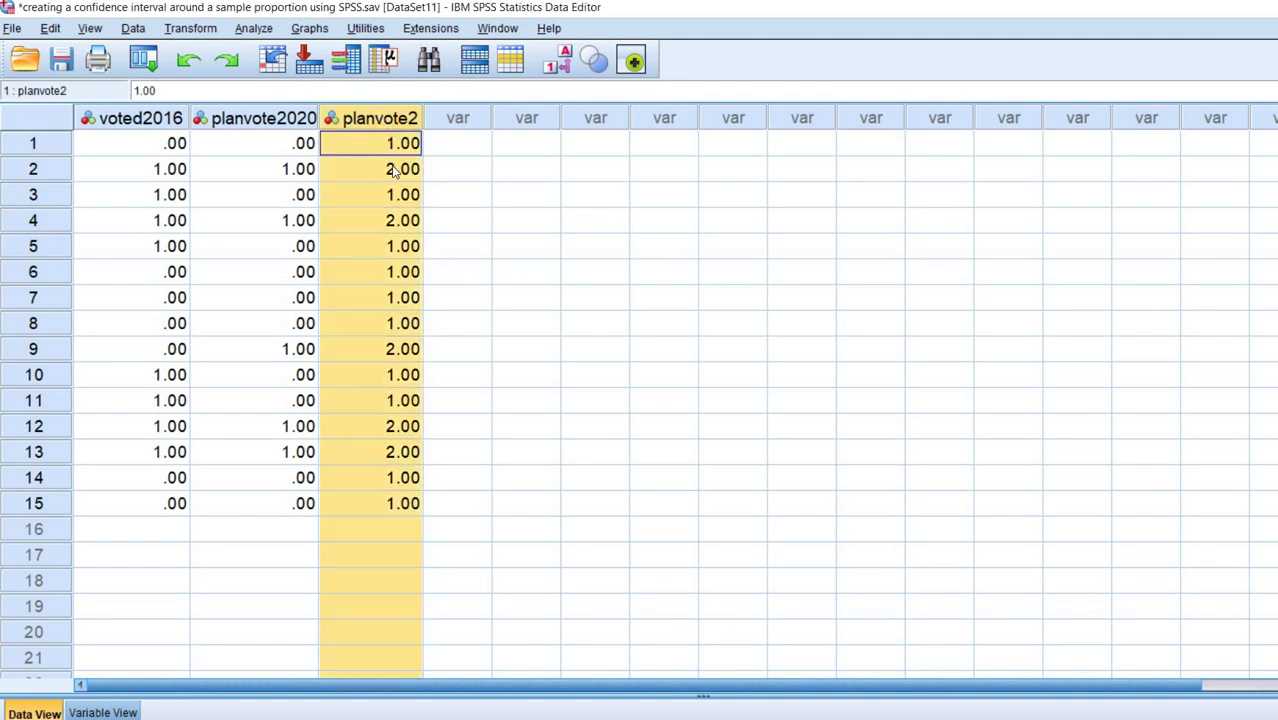
click(392, 168)
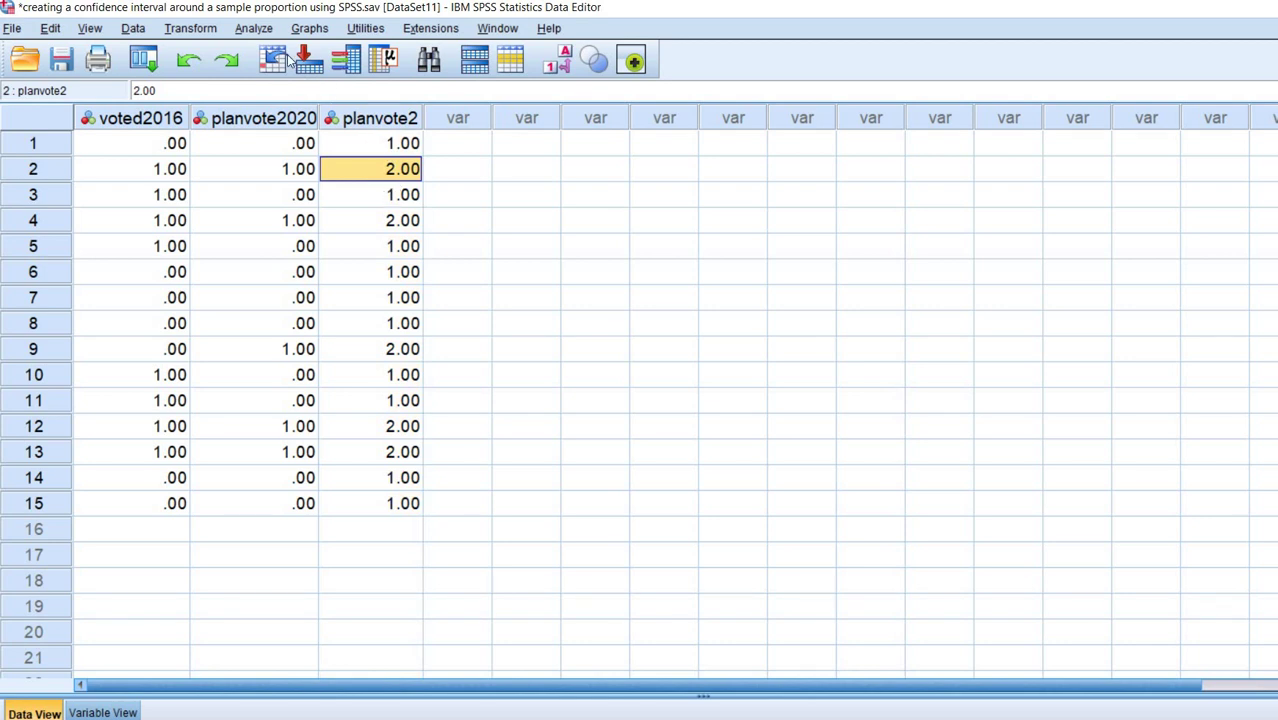
click(262, 29)
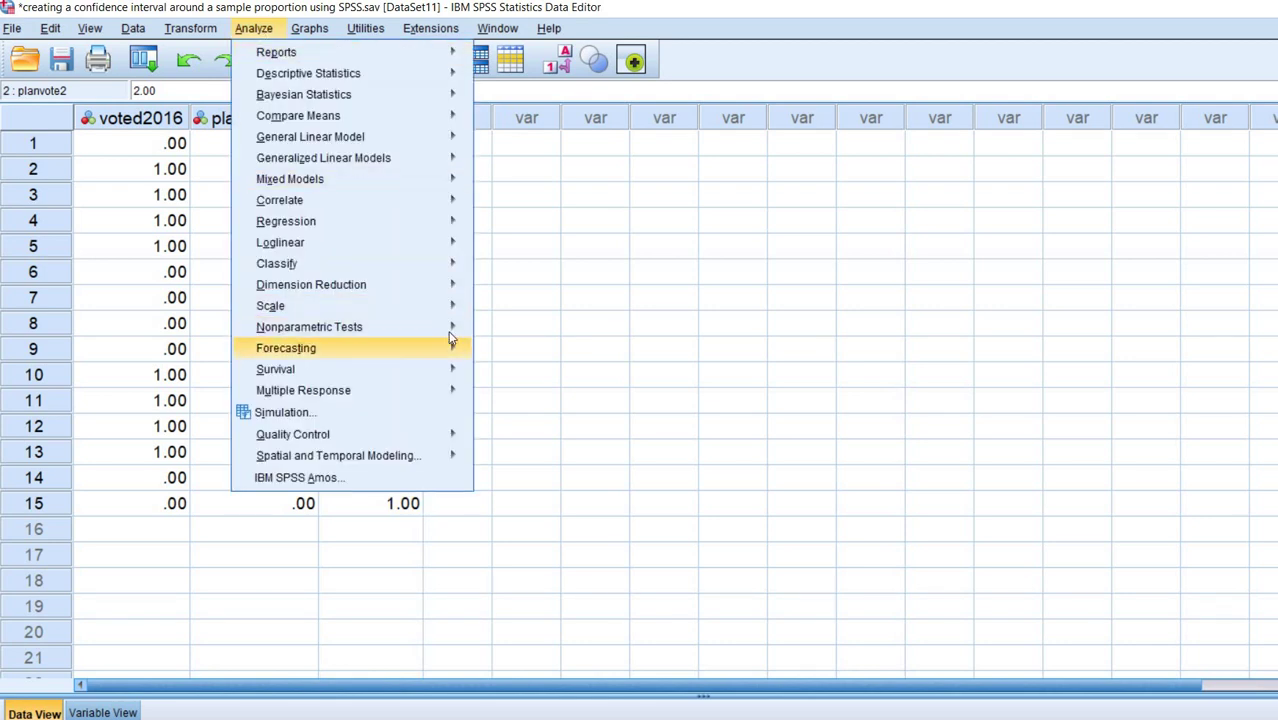
mouse_move(445, 327)
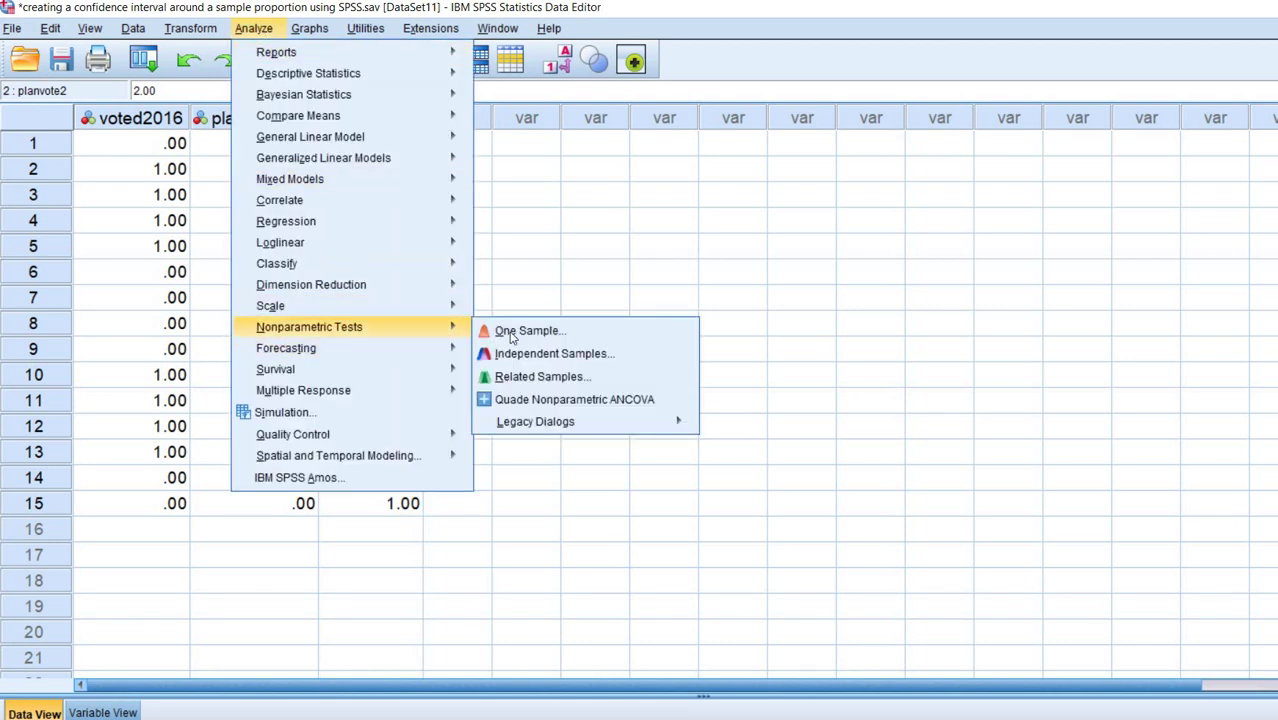
key(Return)
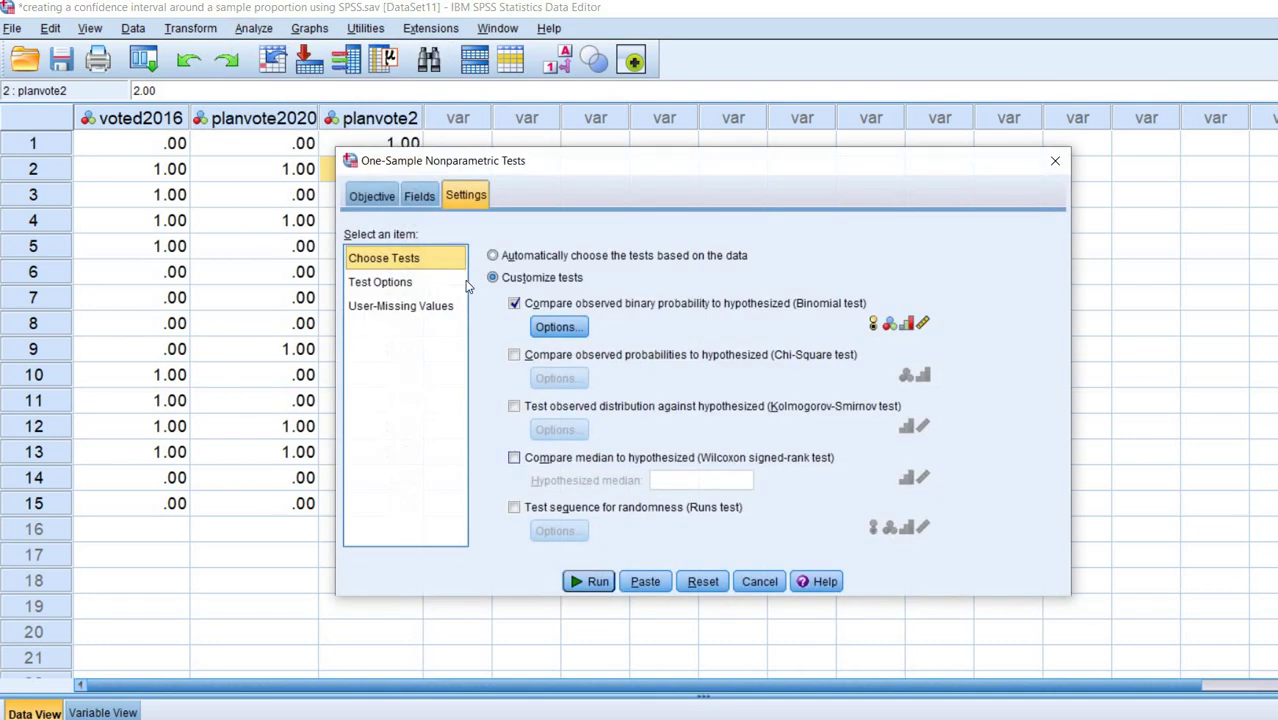
click(704, 584)
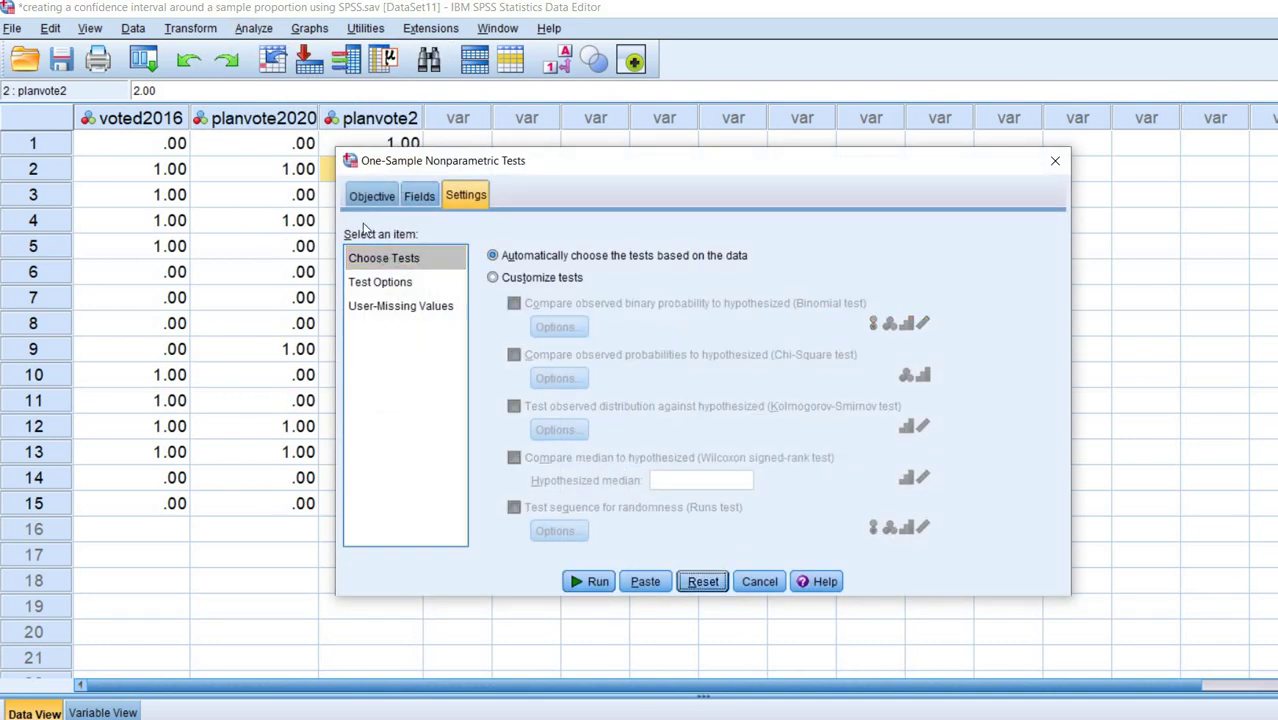
- Set the objective to Customize analysis and assign planvote2 as the only test field using custom field assignments
click(376, 199)
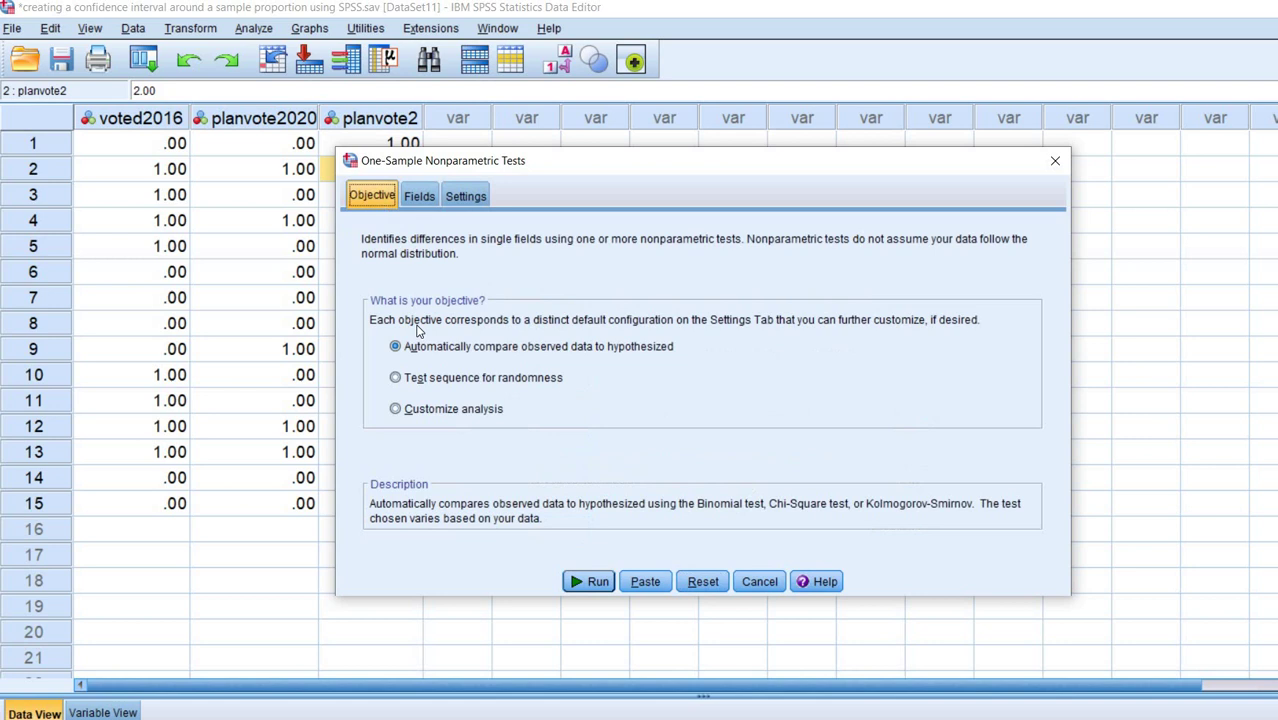
click(421, 406)
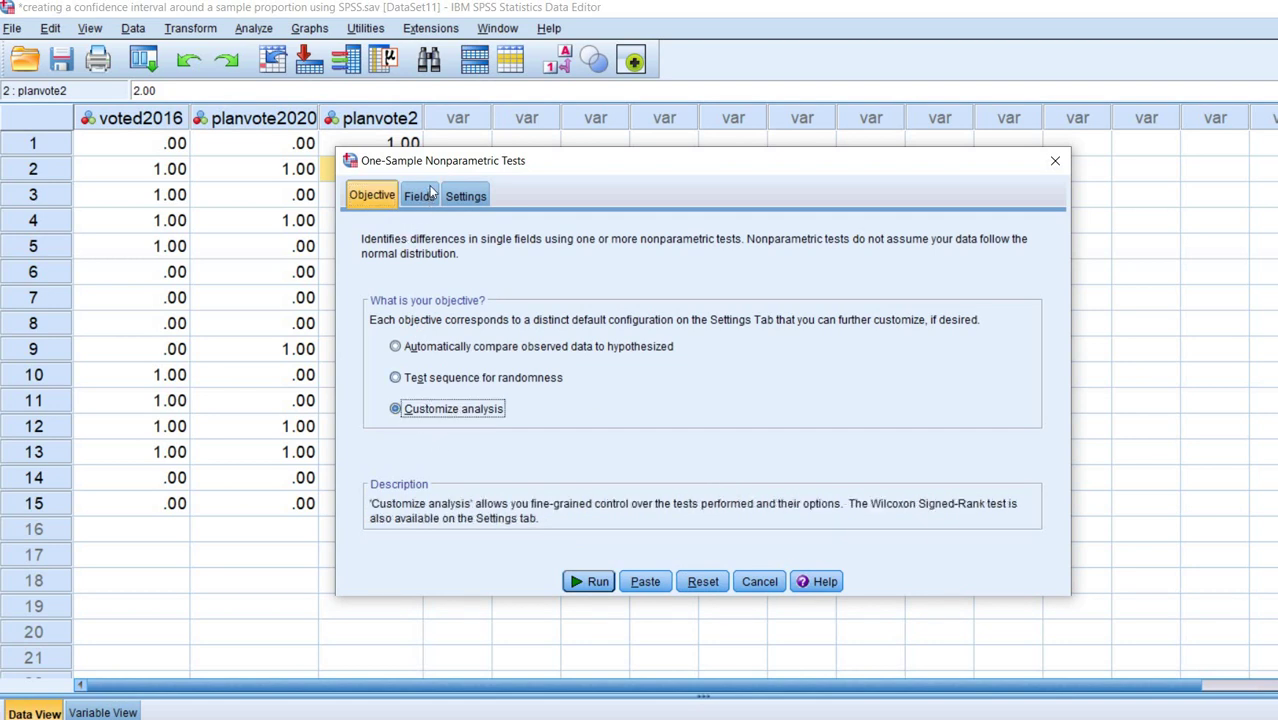
click(420, 198)
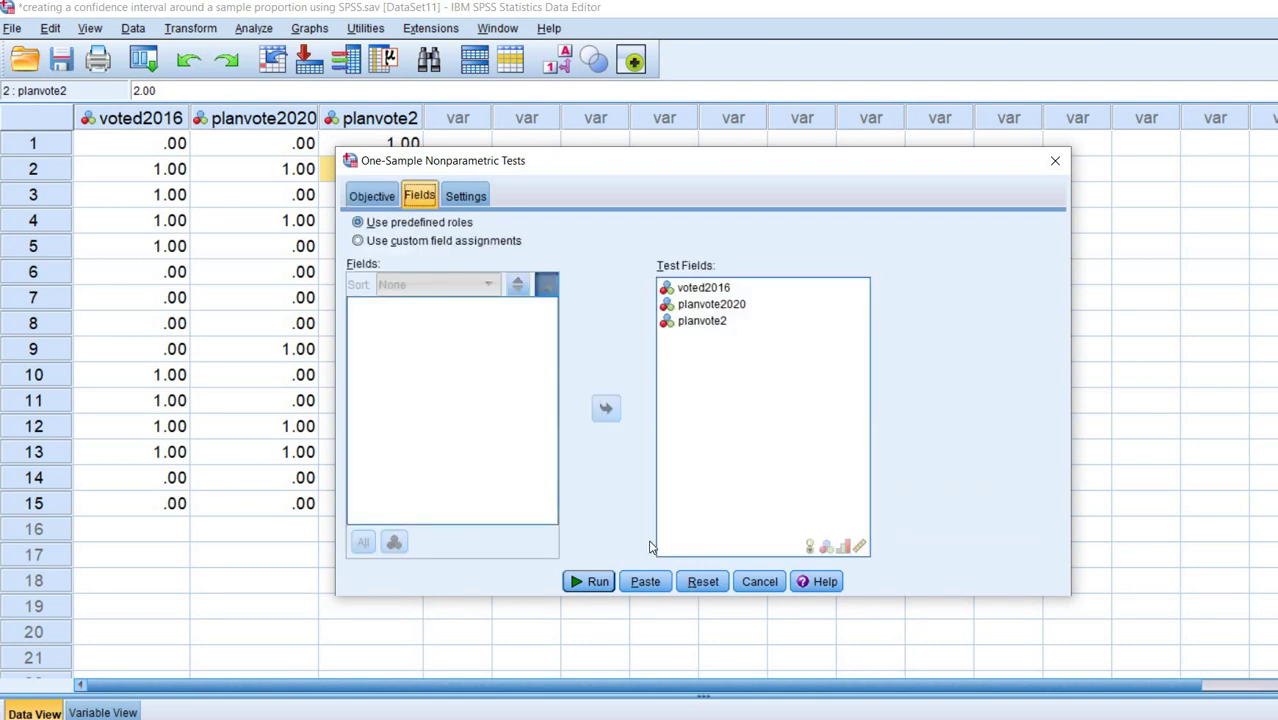
click(490, 244)
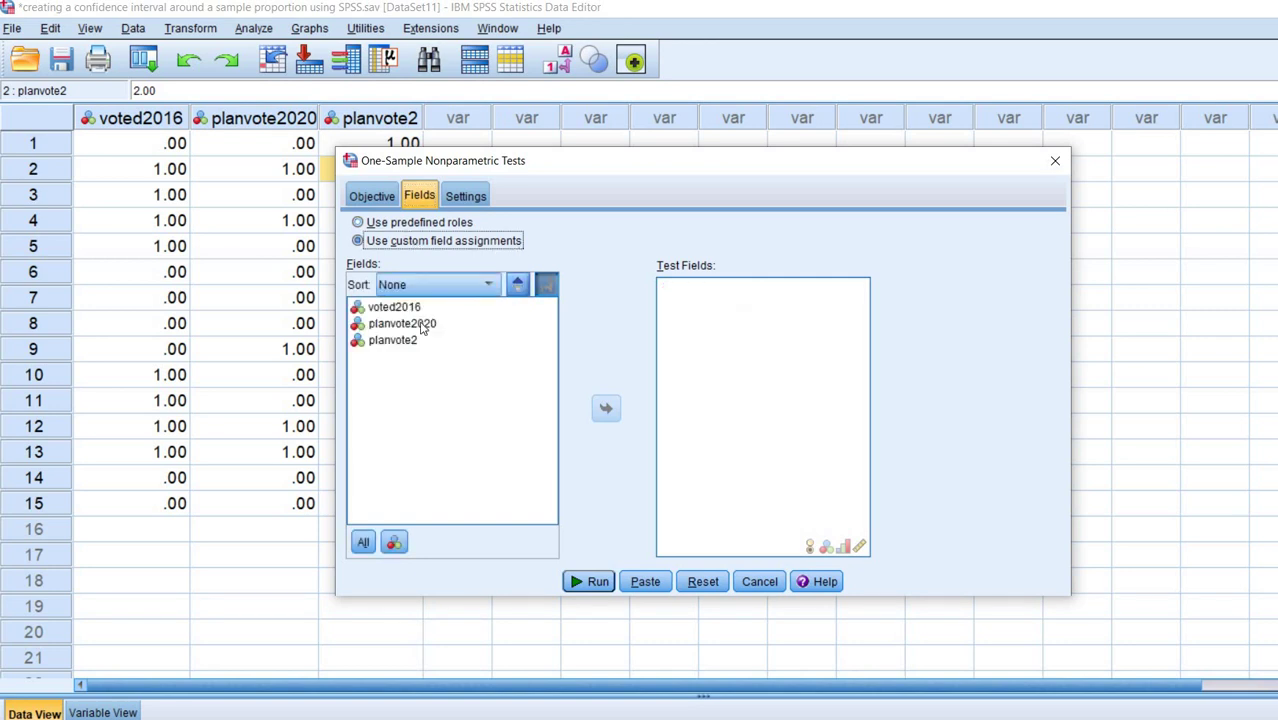
click(393, 343)
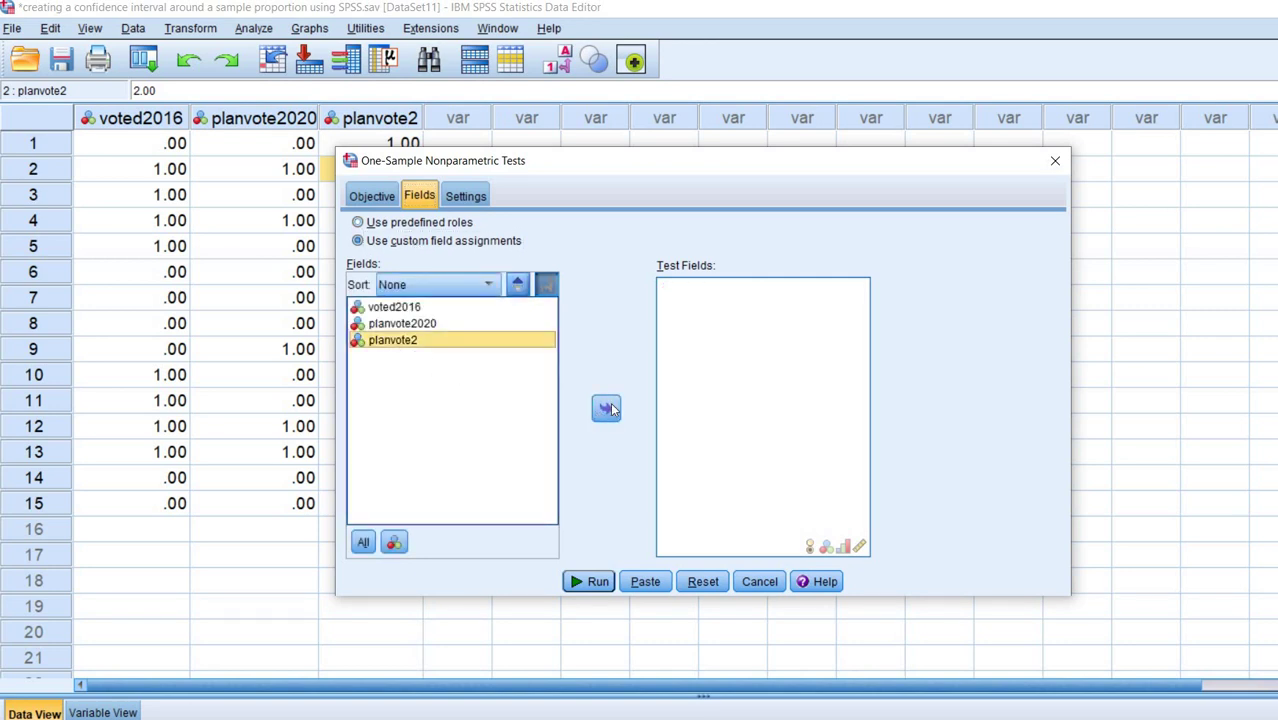
click(606, 408)
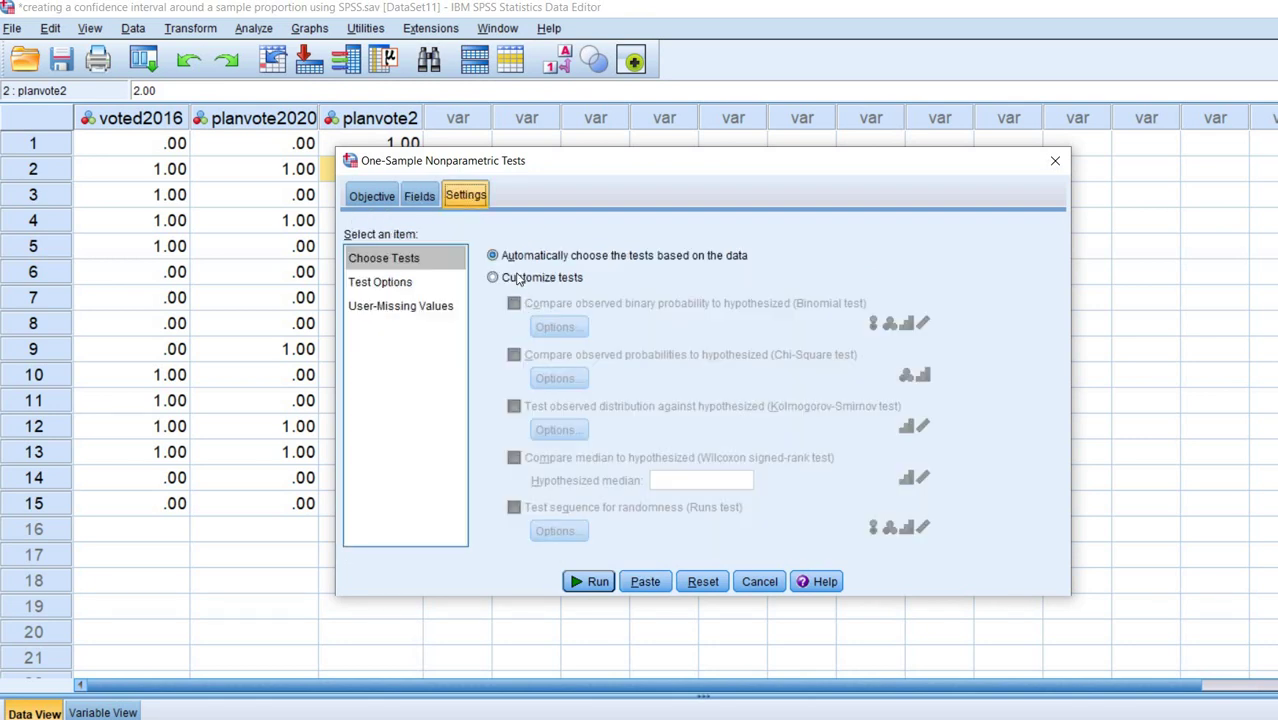
- Customize the tests to include only the binomial test and open its options
click(516, 279)
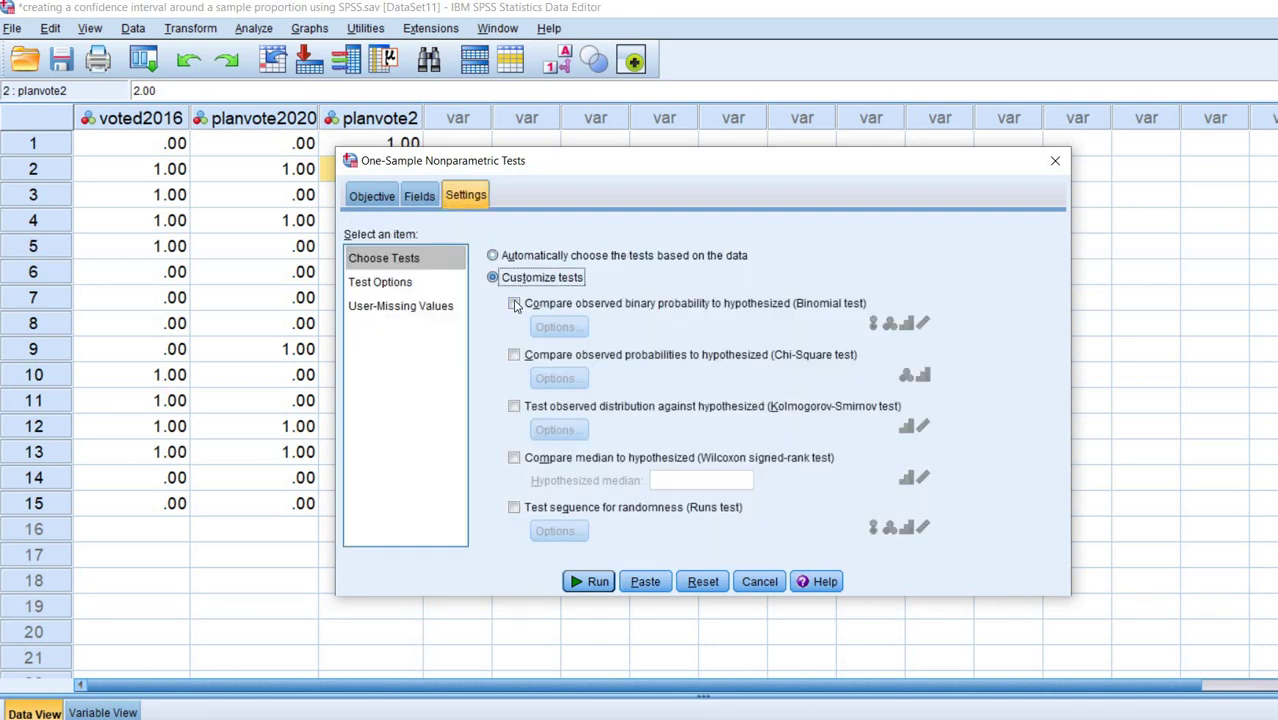
click(660, 304)
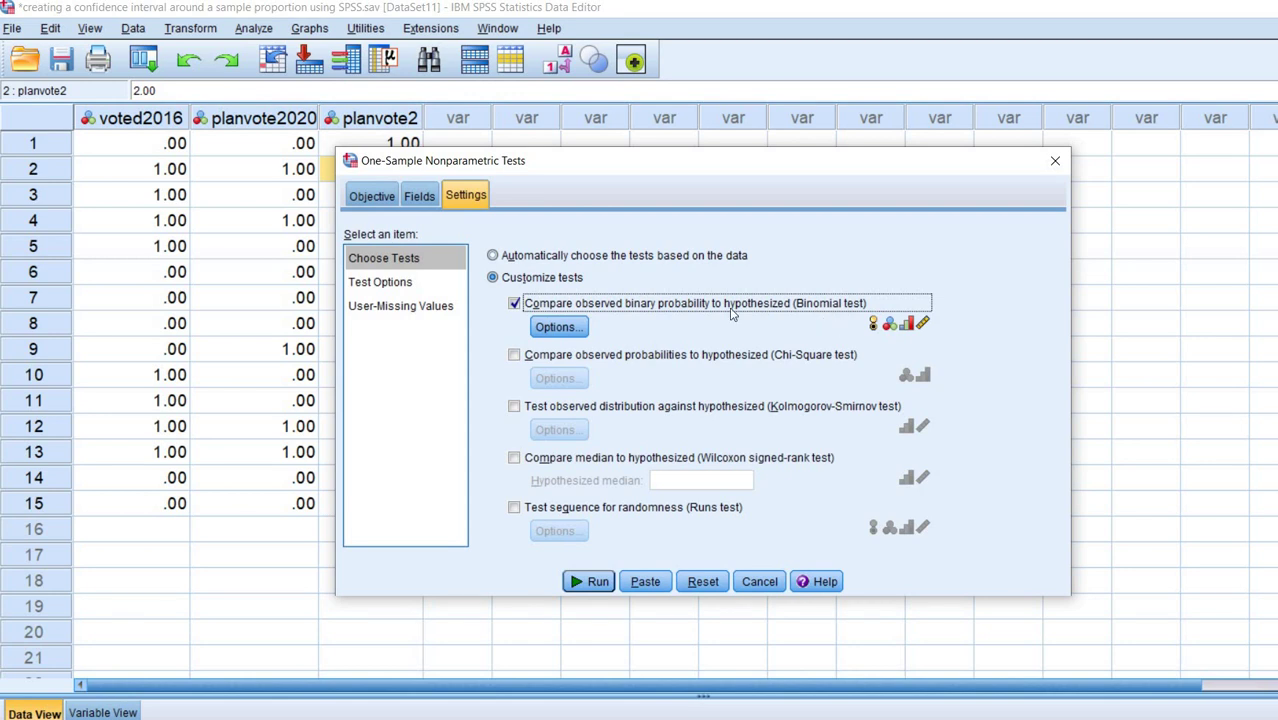
click(560, 330)
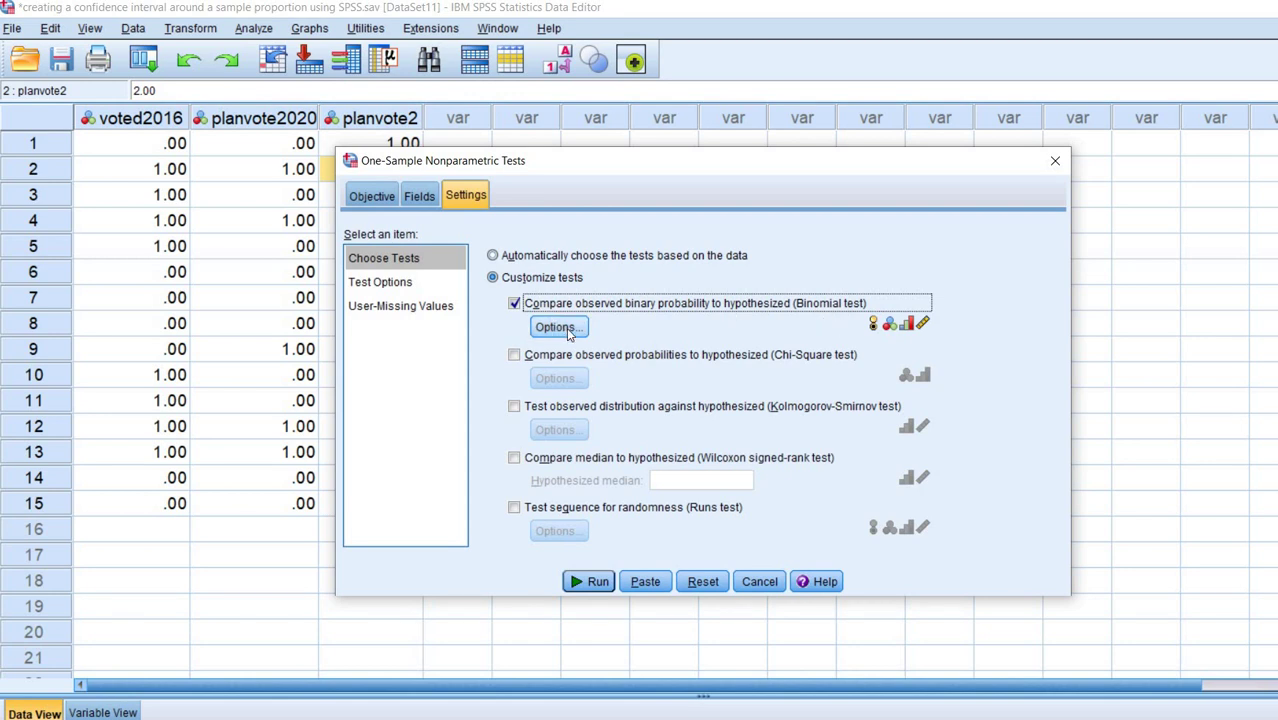
click(560, 328)
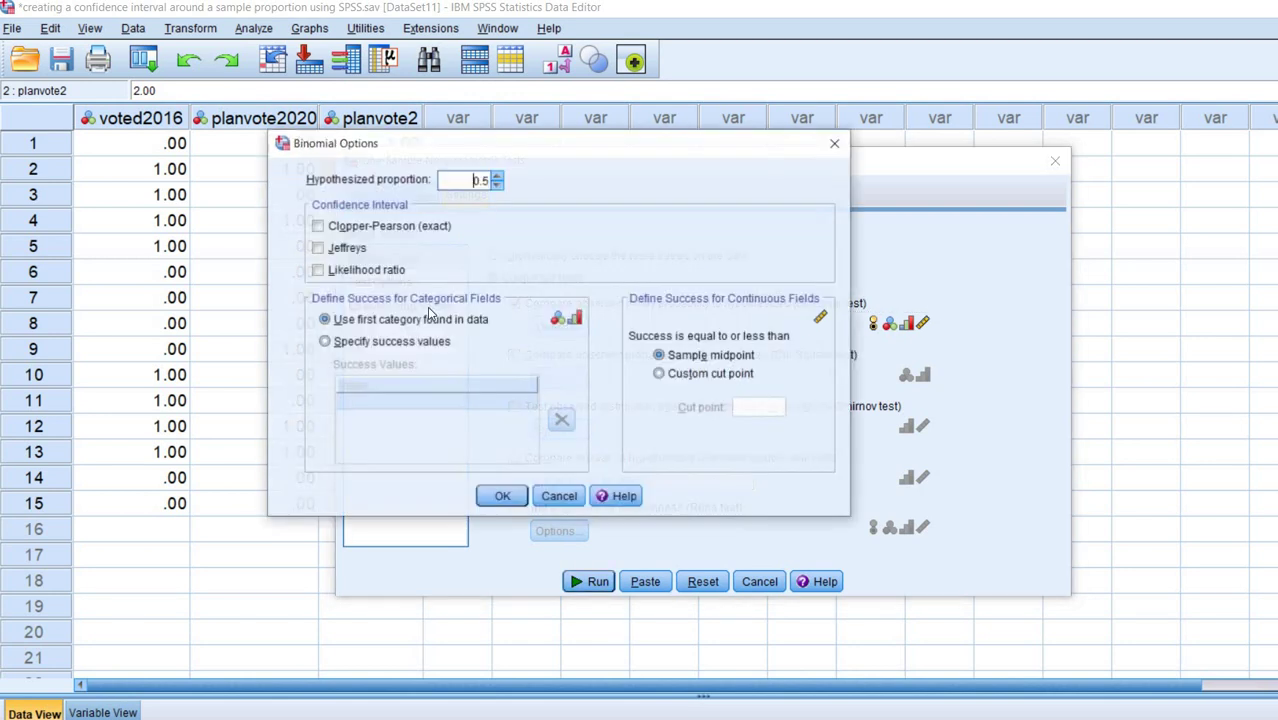
- Request the Clopper-Pearson (exact) confidence interval and specify 1 as the success value for categorical fields
click(318, 227)
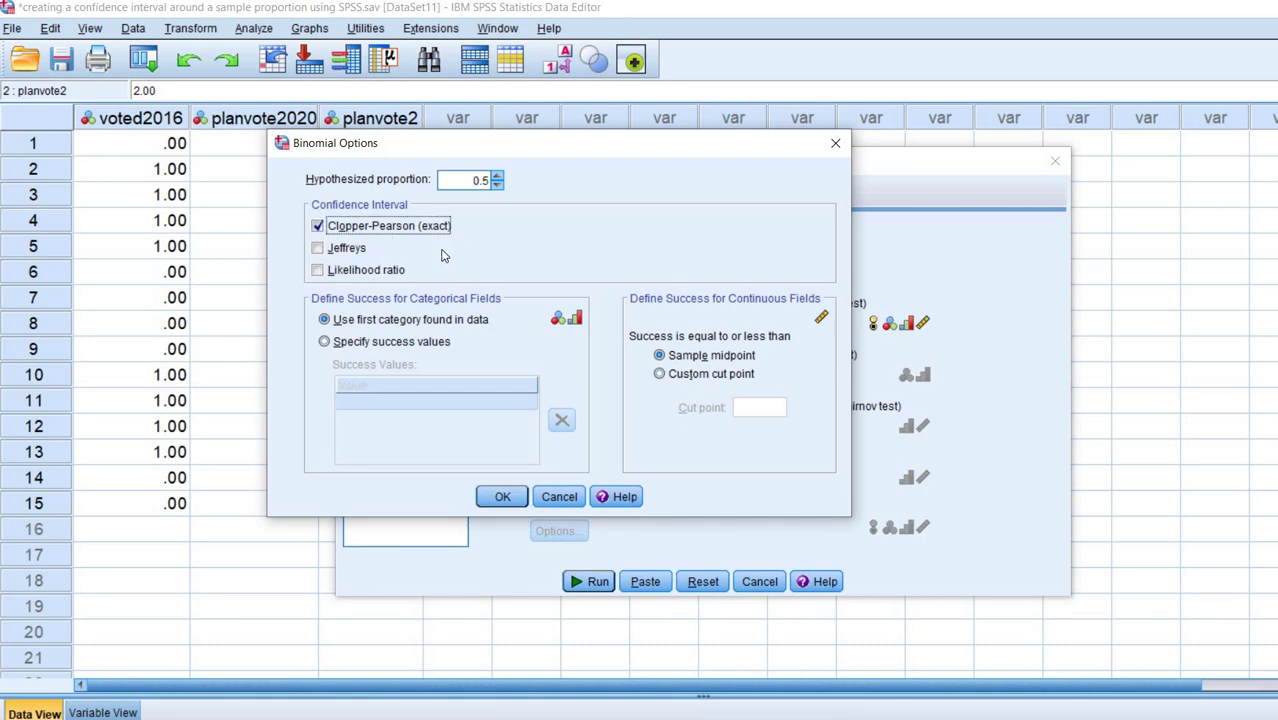
click(337, 343)
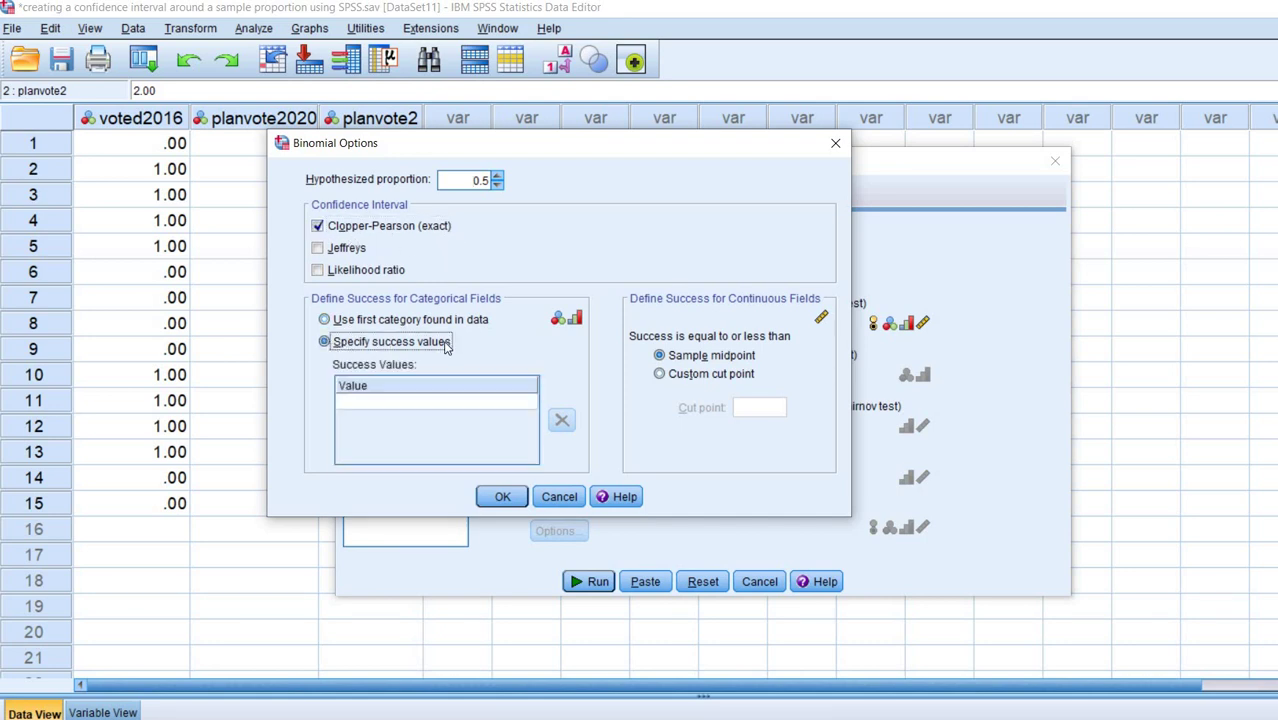
click(404, 402)
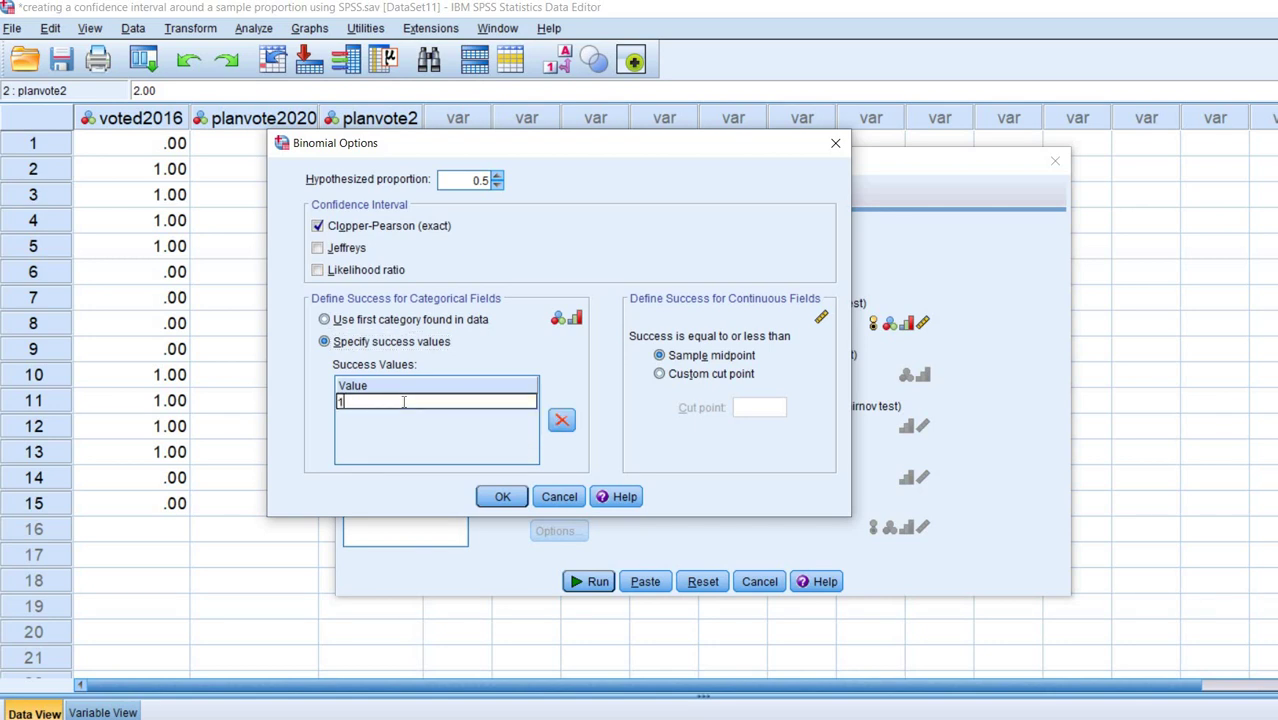
drag(584, 153, 683, 163)
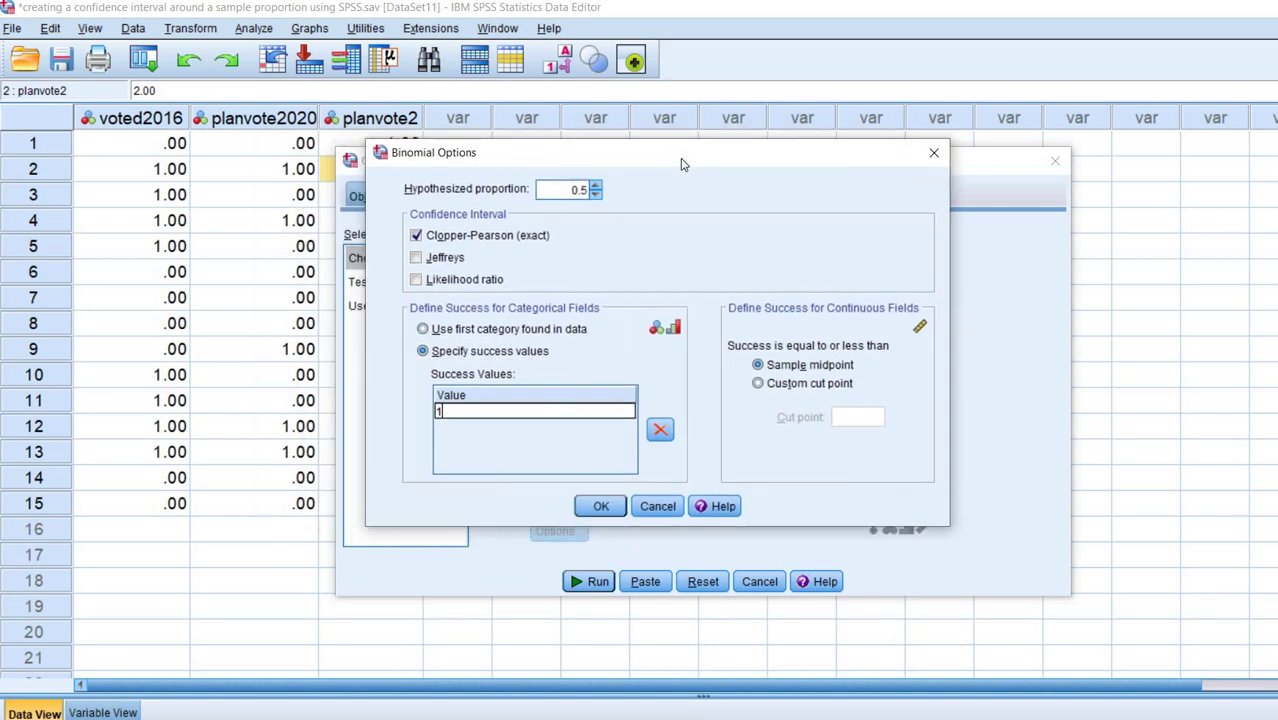
drag(381, 150, 451, 155)
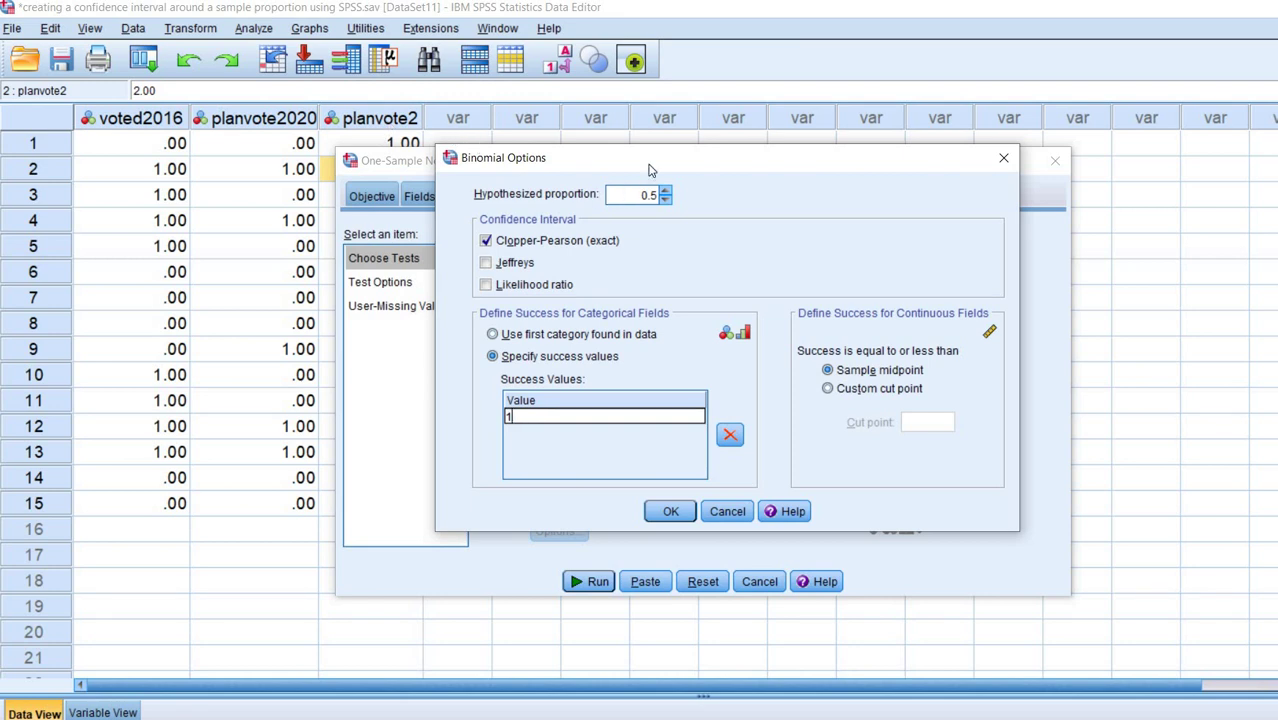
drag(650, 170, 527, 208)
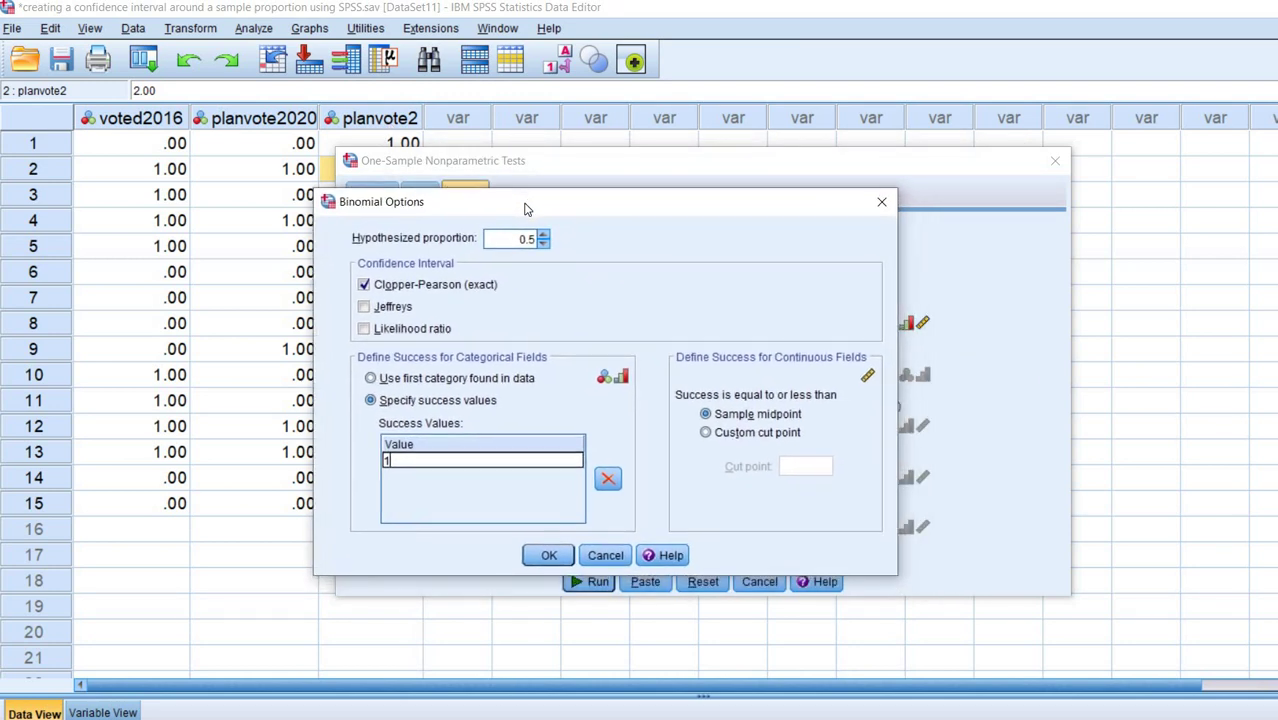
click(549, 557)
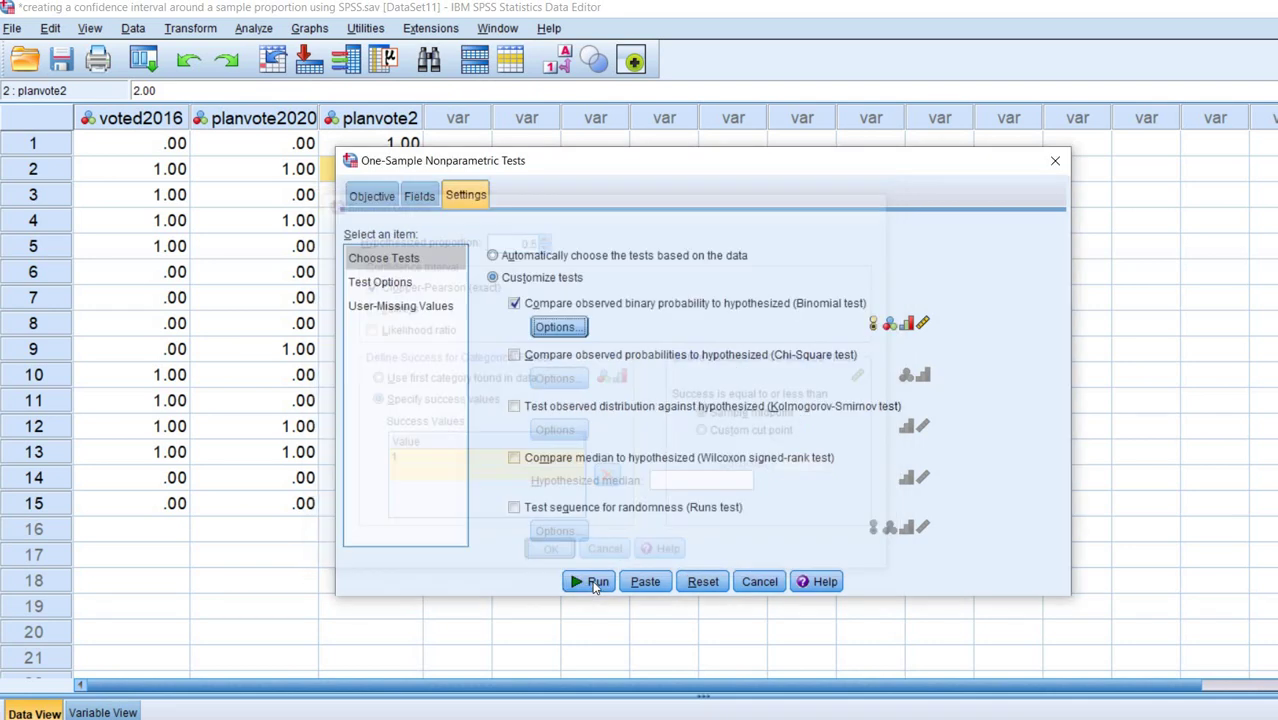
- Run the planvote2 binomial test and display its Confidence Interval Summary View in the Model Viewer
click(589, 586)
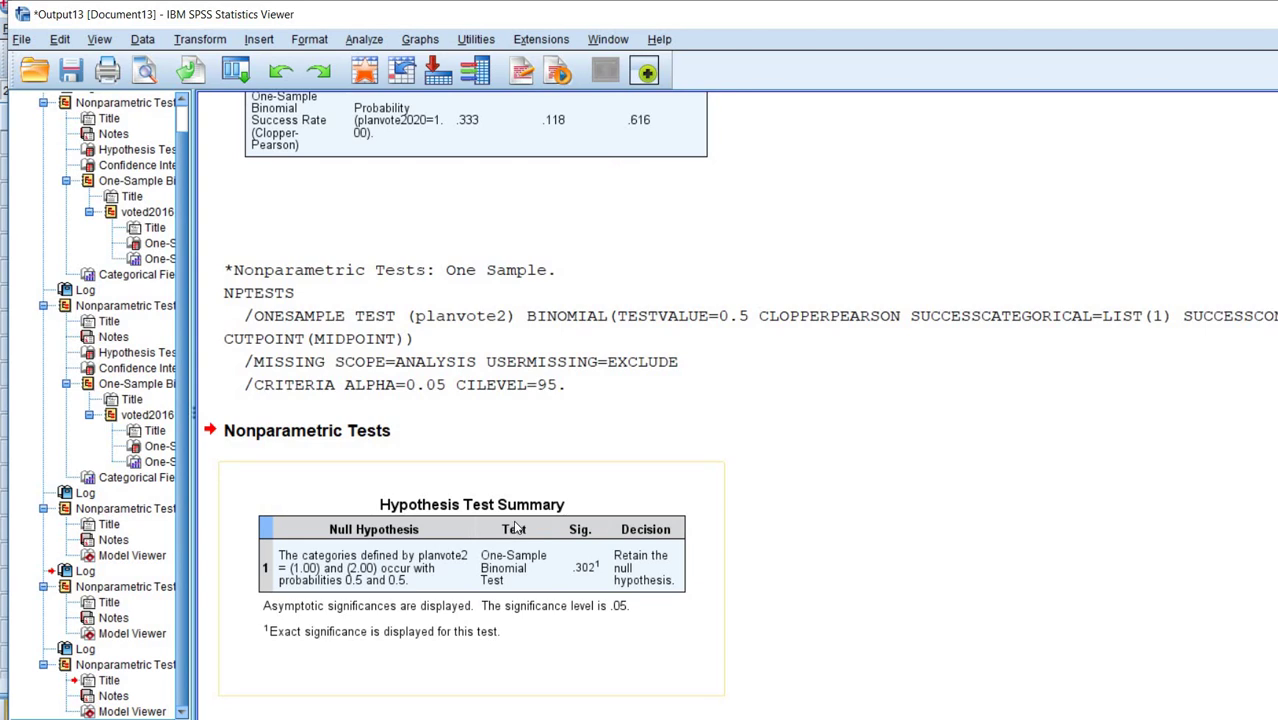
double_click(515, 527)
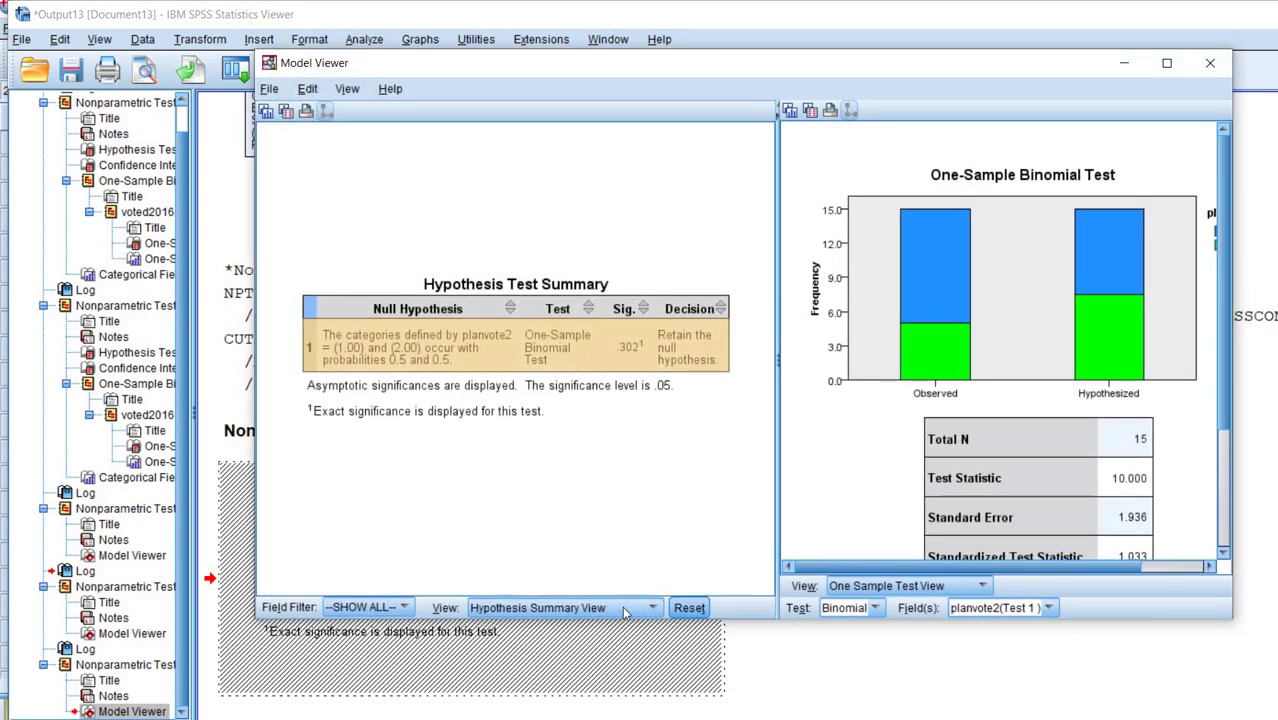
click(624, 609)
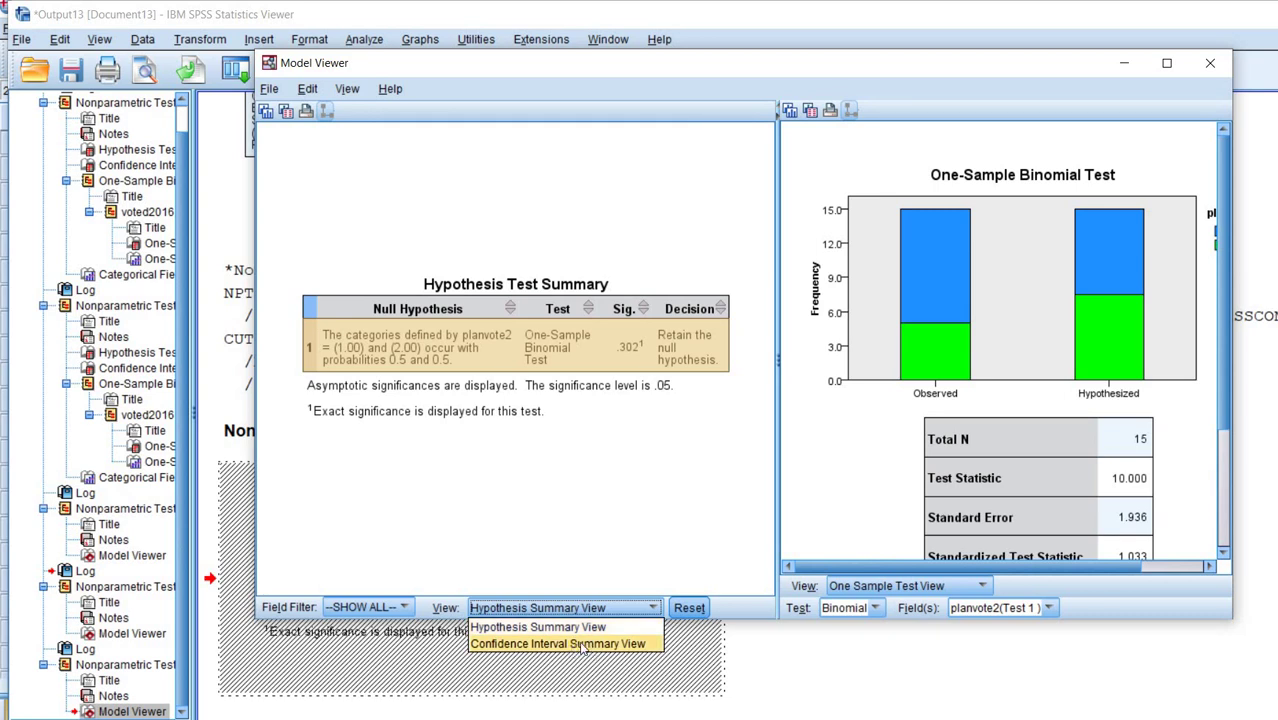
key(Return)
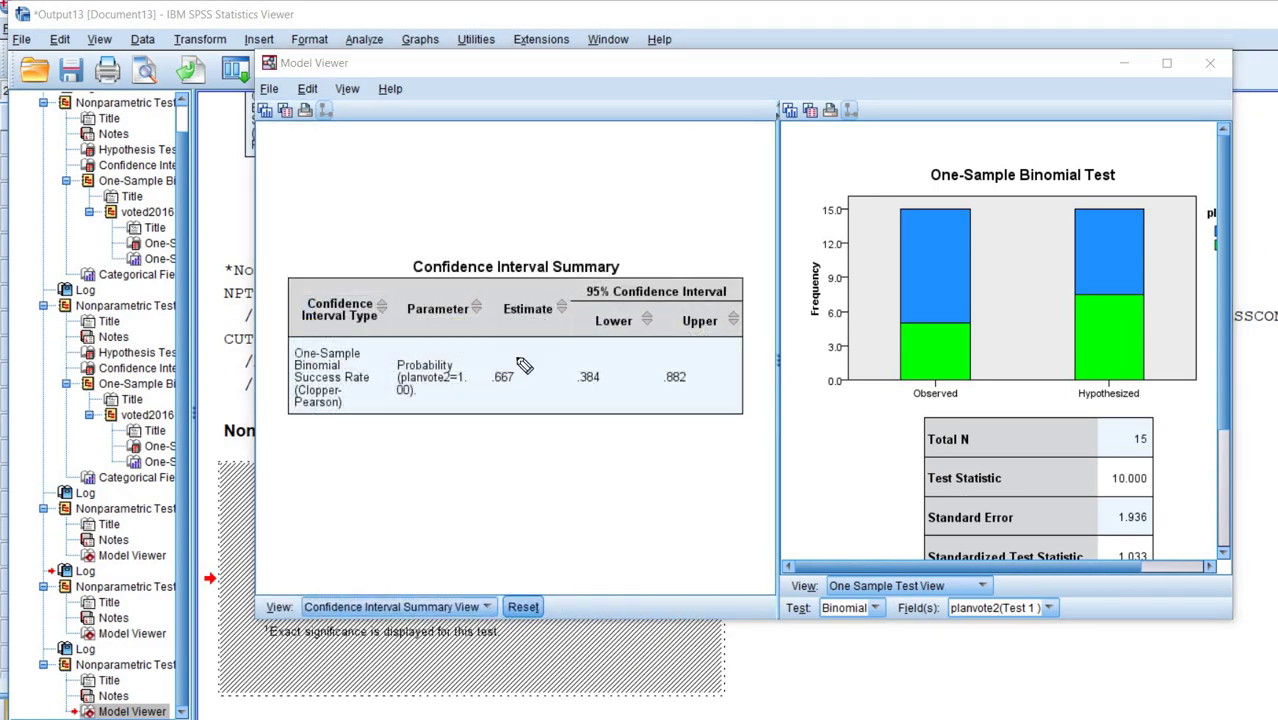
- Examine the estimate and the lower and upper confidence limits for planvote2=1.00 and return to the output document
mouse_move(524, 363)
mouse_down()
mouse_move(524, 409)
mouse_move(550, 377)
mouse_move(514, 357)
mouse_move(490, 390)
mouse_up()
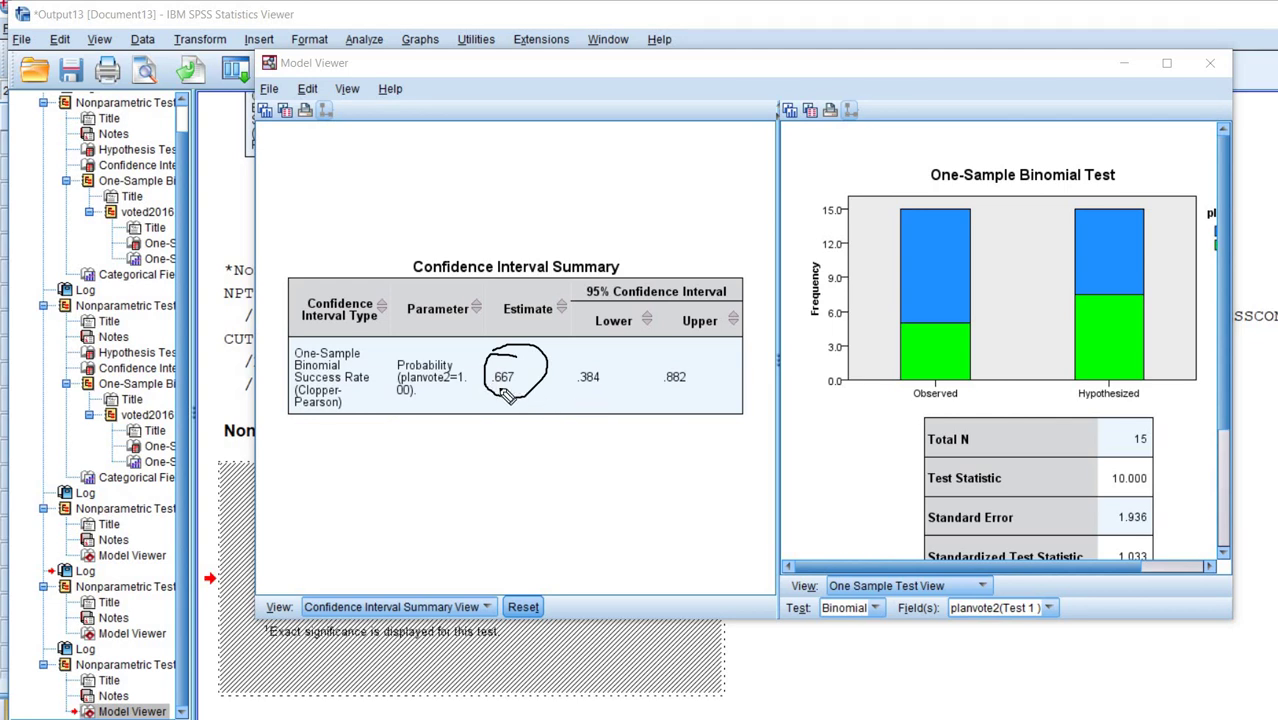
drag(575, 396, 700, 398)
key(Escape)
key(alt+F4)
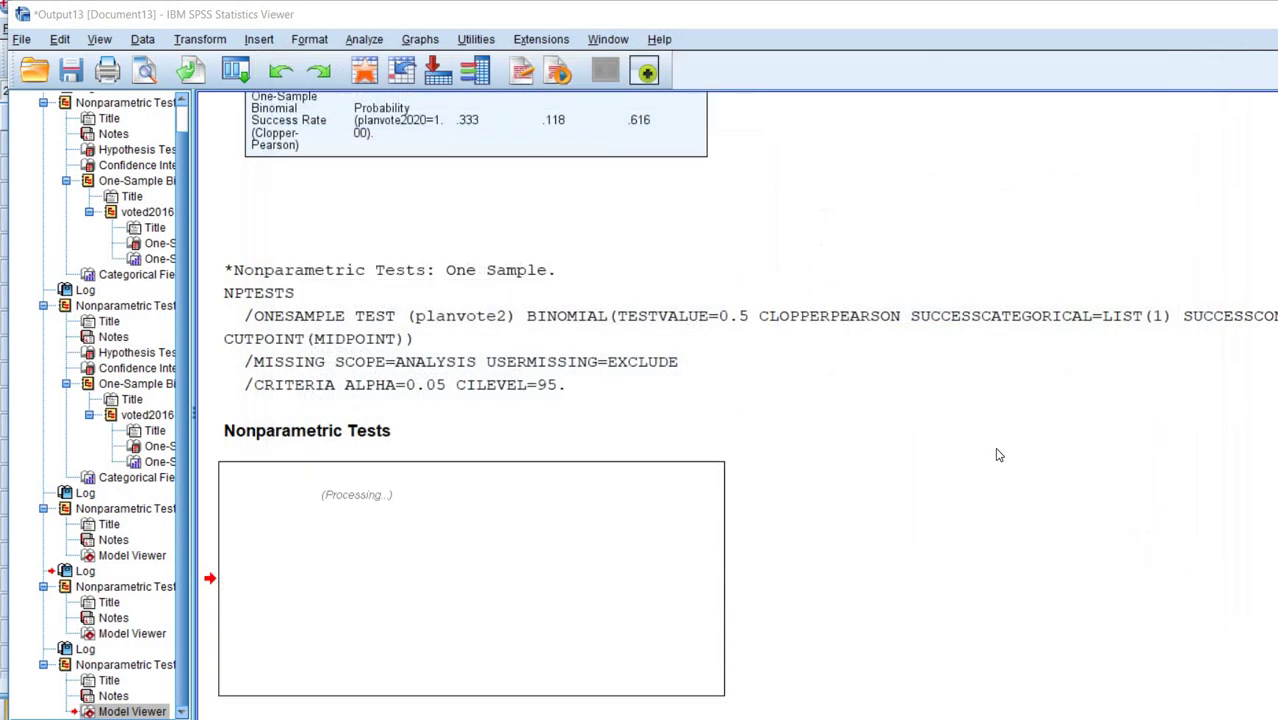
scroll(539, 554, down, 1)
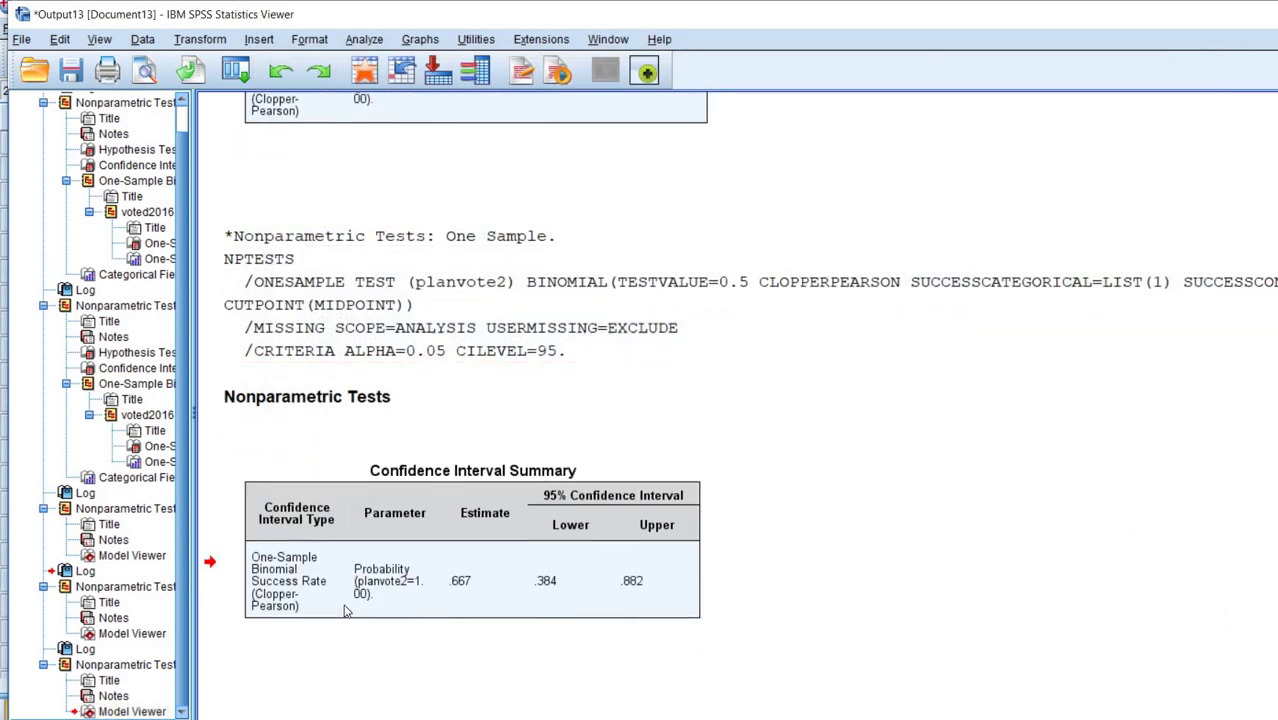